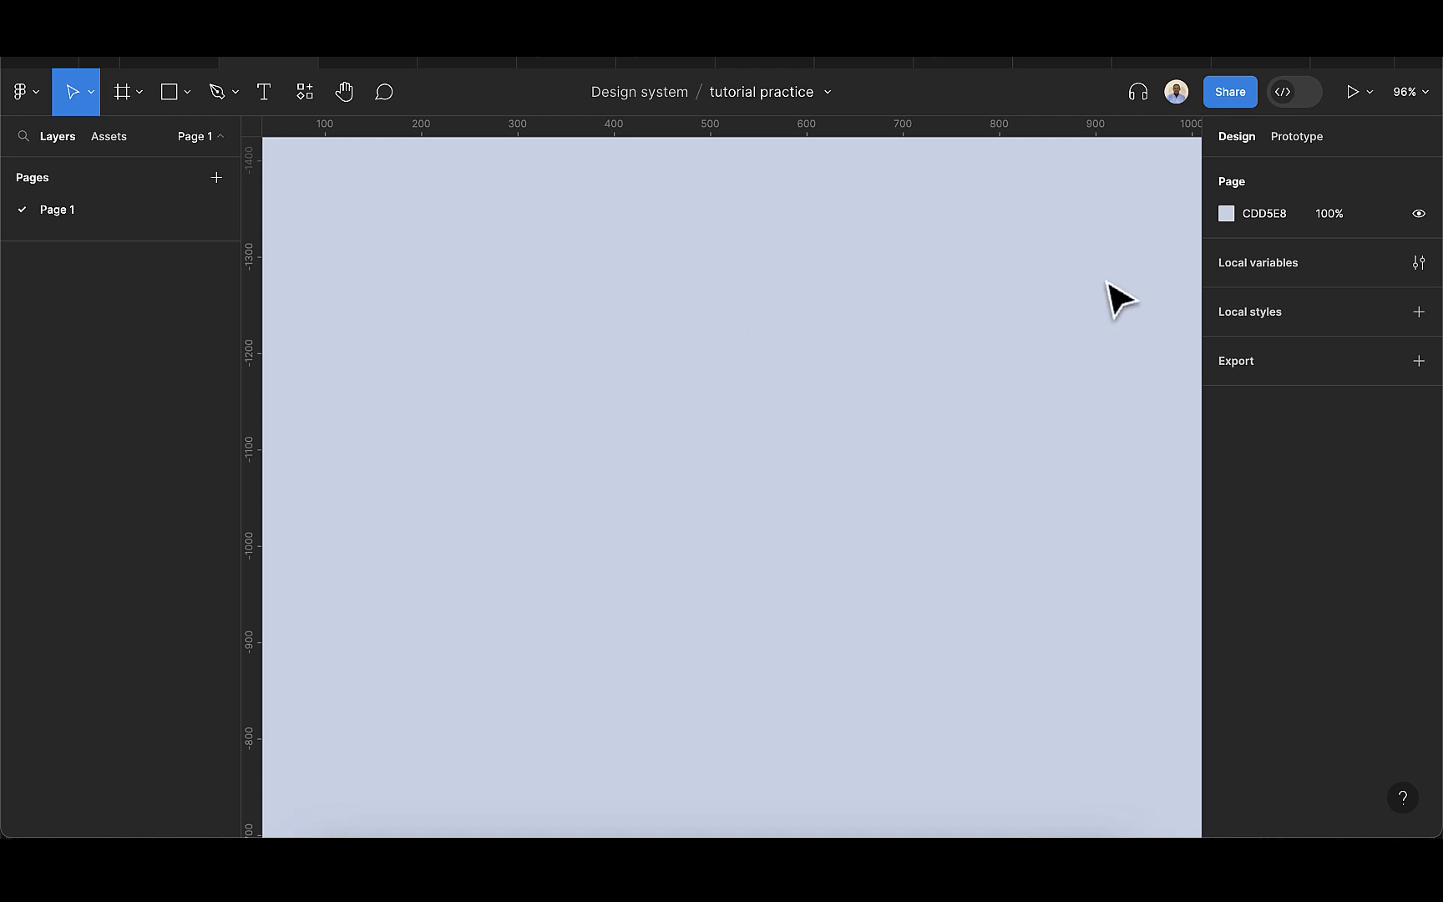
Open the file's local variables and rename the existing collection as orders.
{"action": "left_click", "coordinate": [1419, 263]}
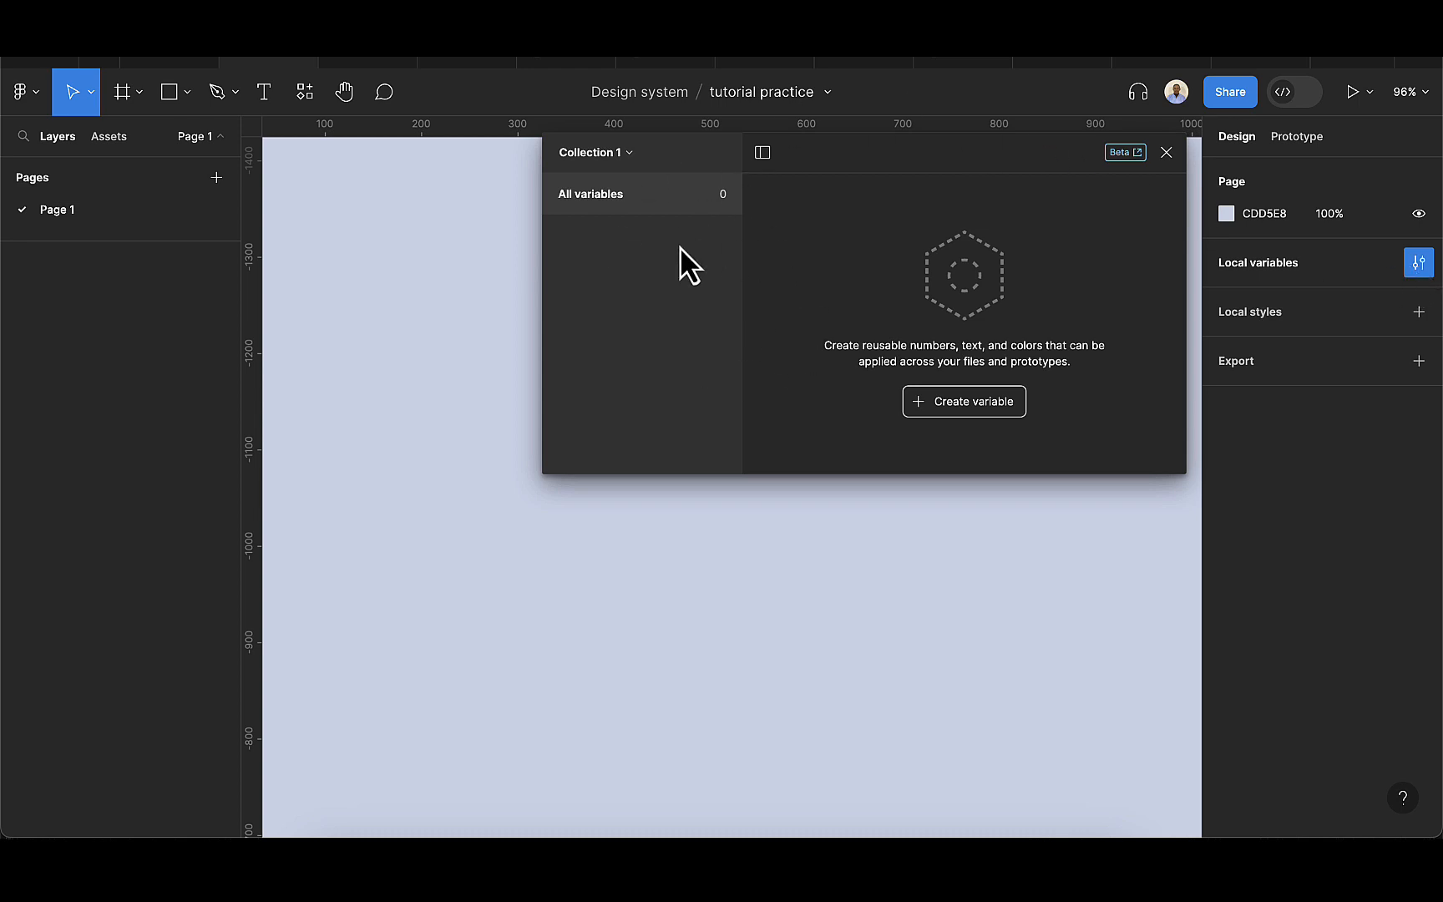
{"action": "left_click", "coordinate": [631, 157]}
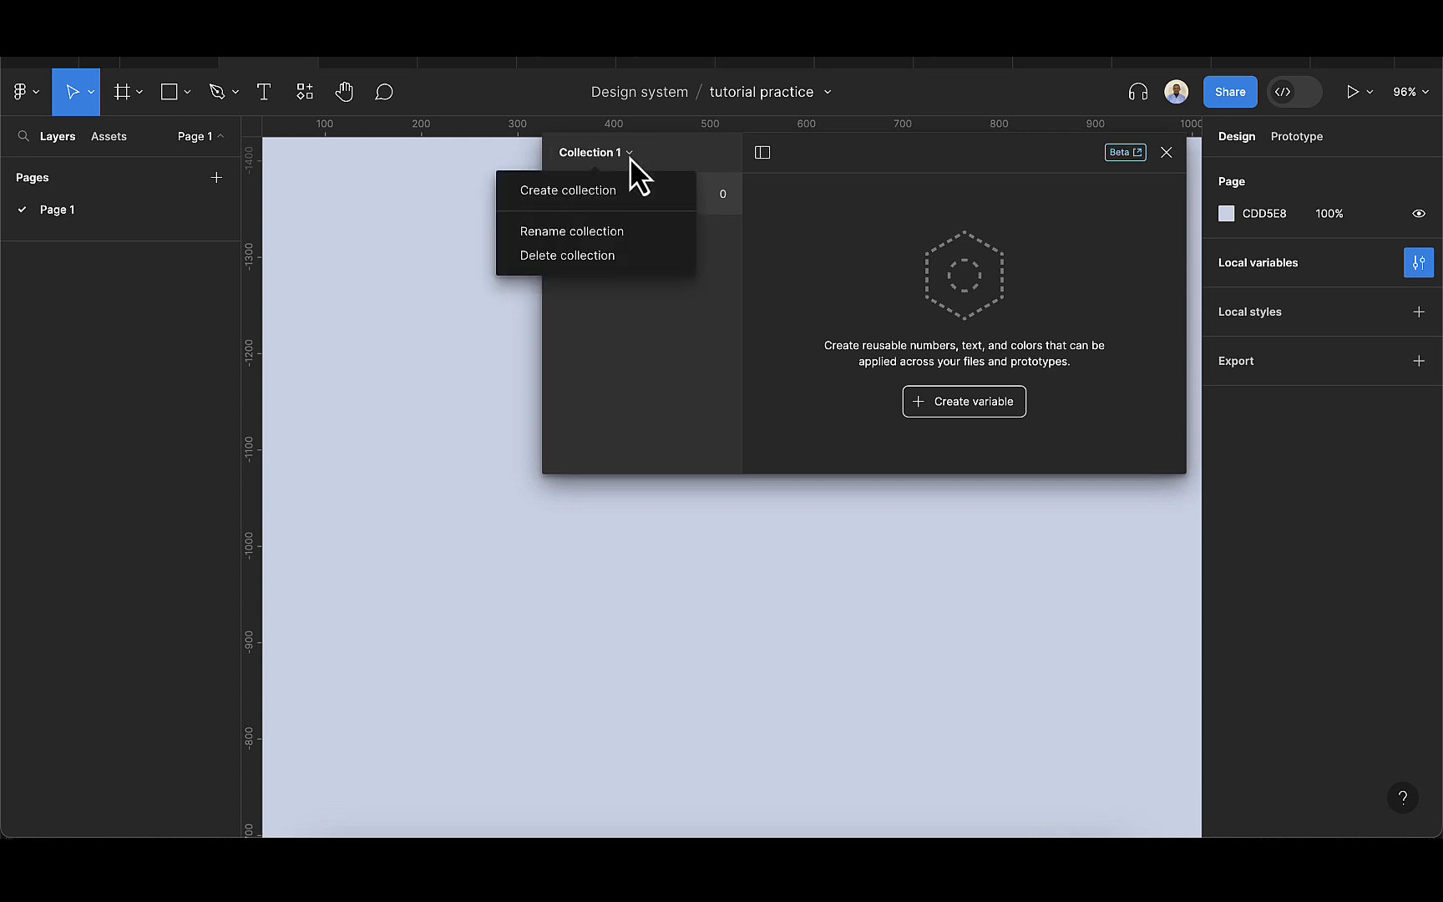
{"action": "left_click", "coordinate": [630, 231]}
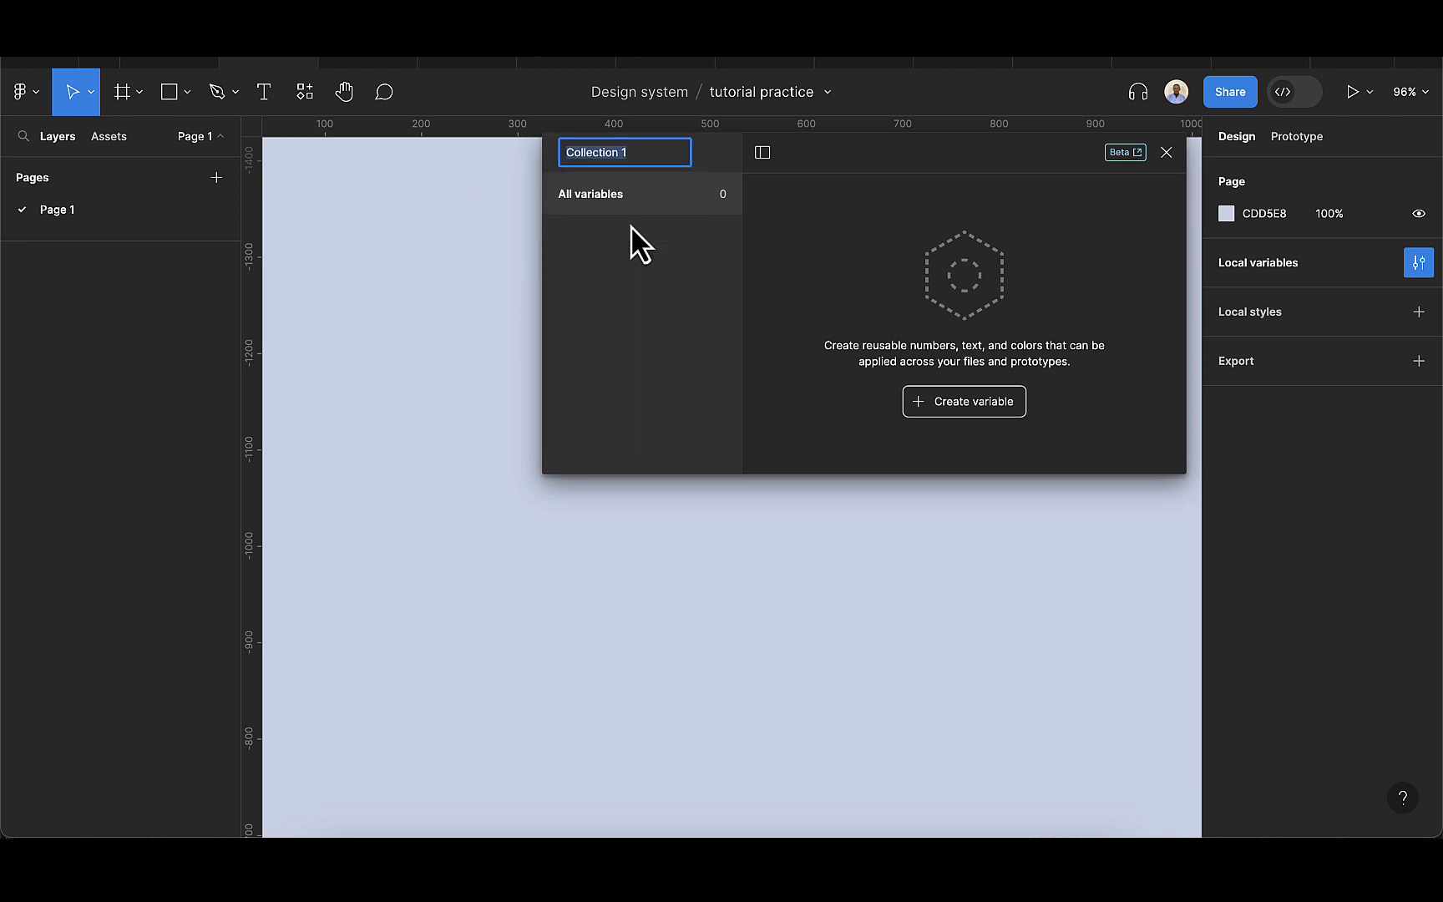
{"action": "key", "text": "BackSpace"}
{"action": "type", "text": "orders"}
{"action": "key", "text": "Return"}
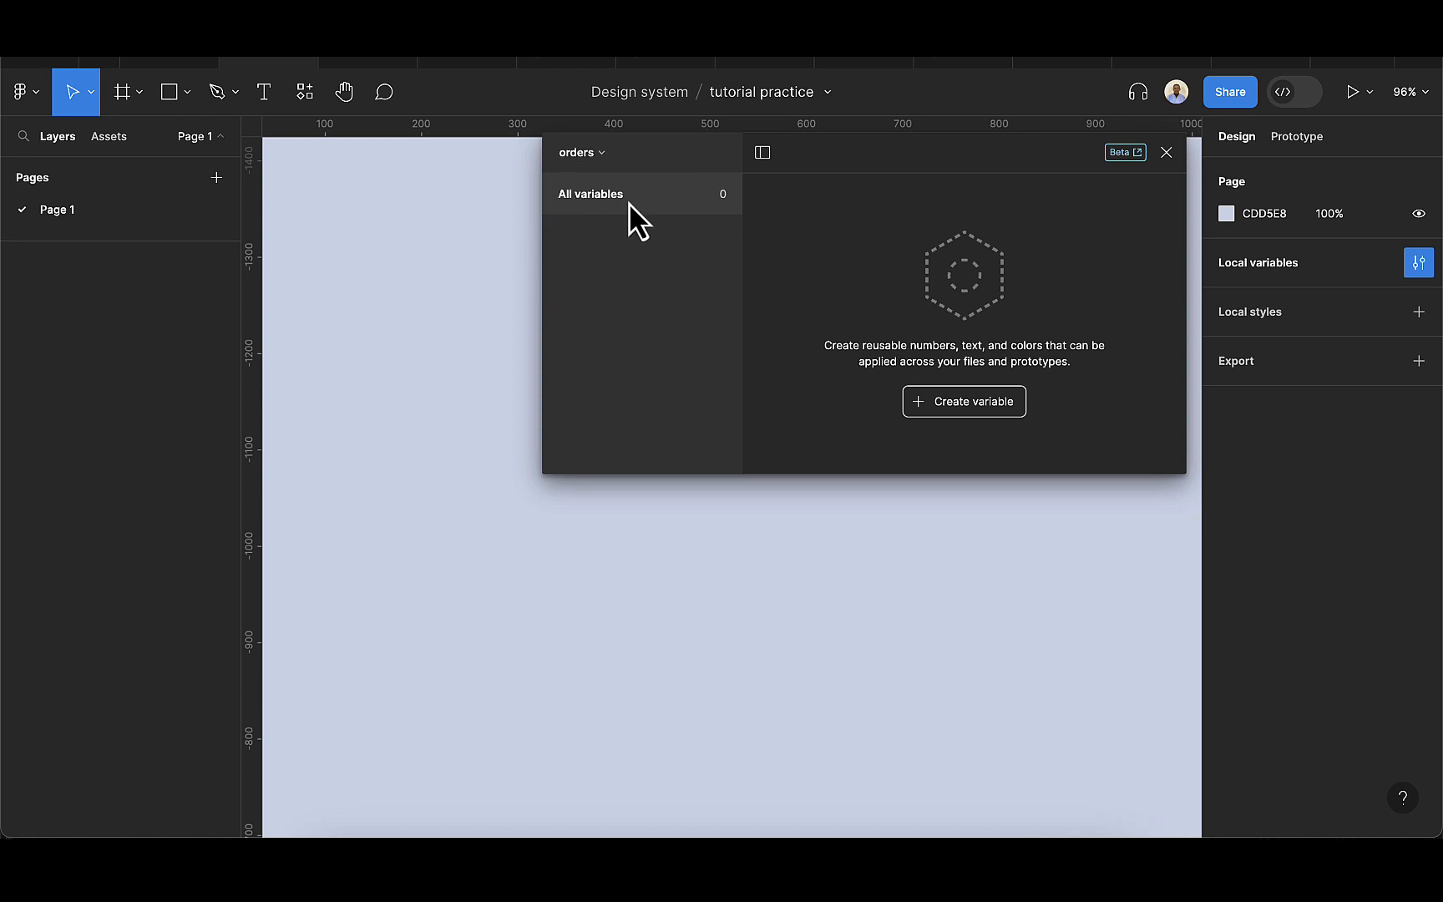
Create a color variable named dark in the orders collection with the value 1C1C1C.
{"action": "left_click", "coordinate": [979, 407]}
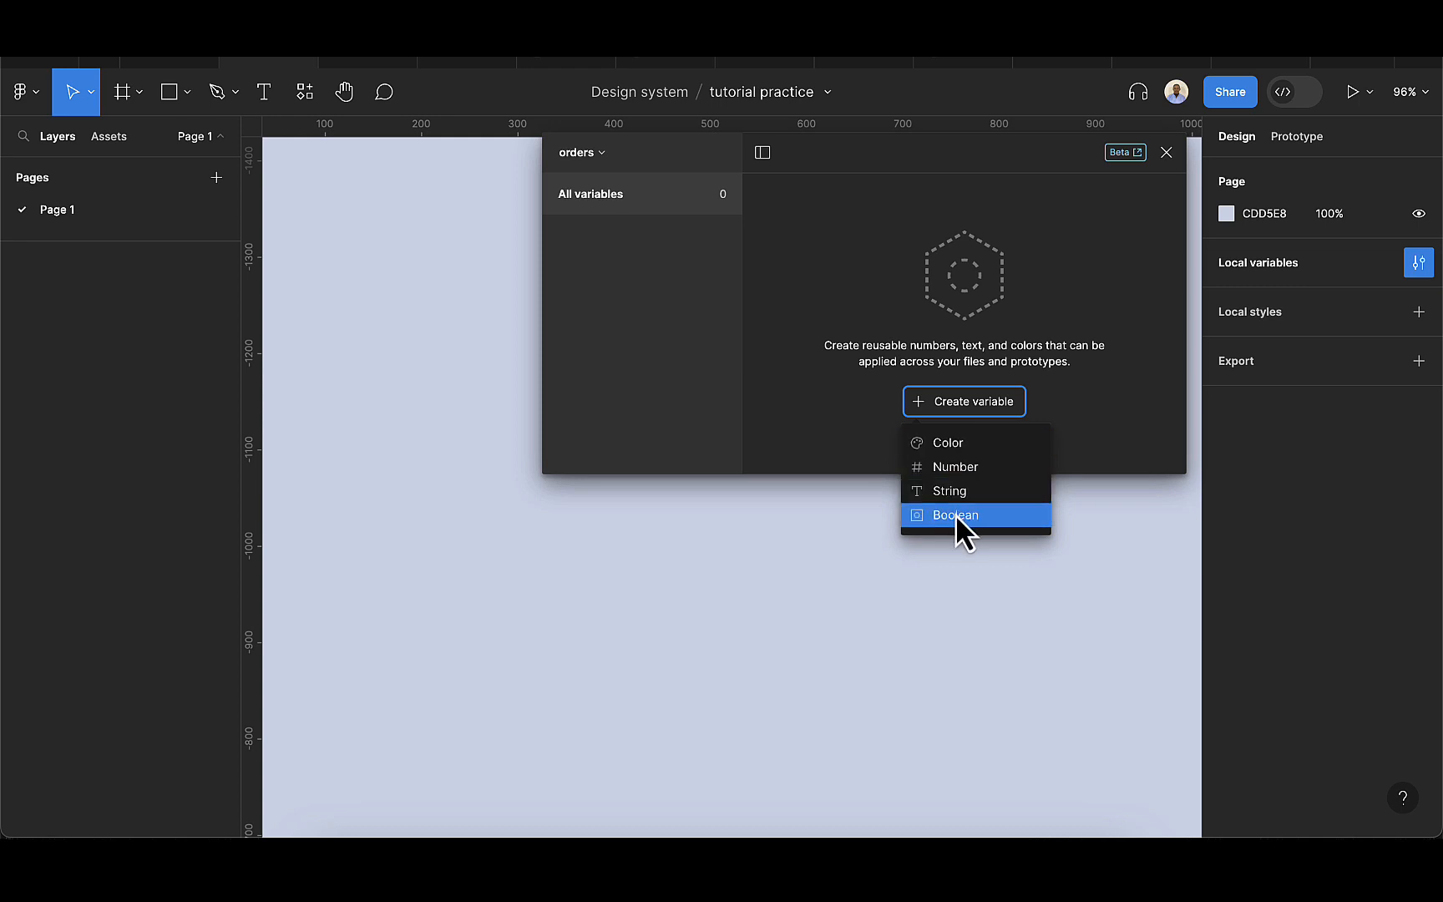
{"action": "left_click", "coordinate": [947, 444]}
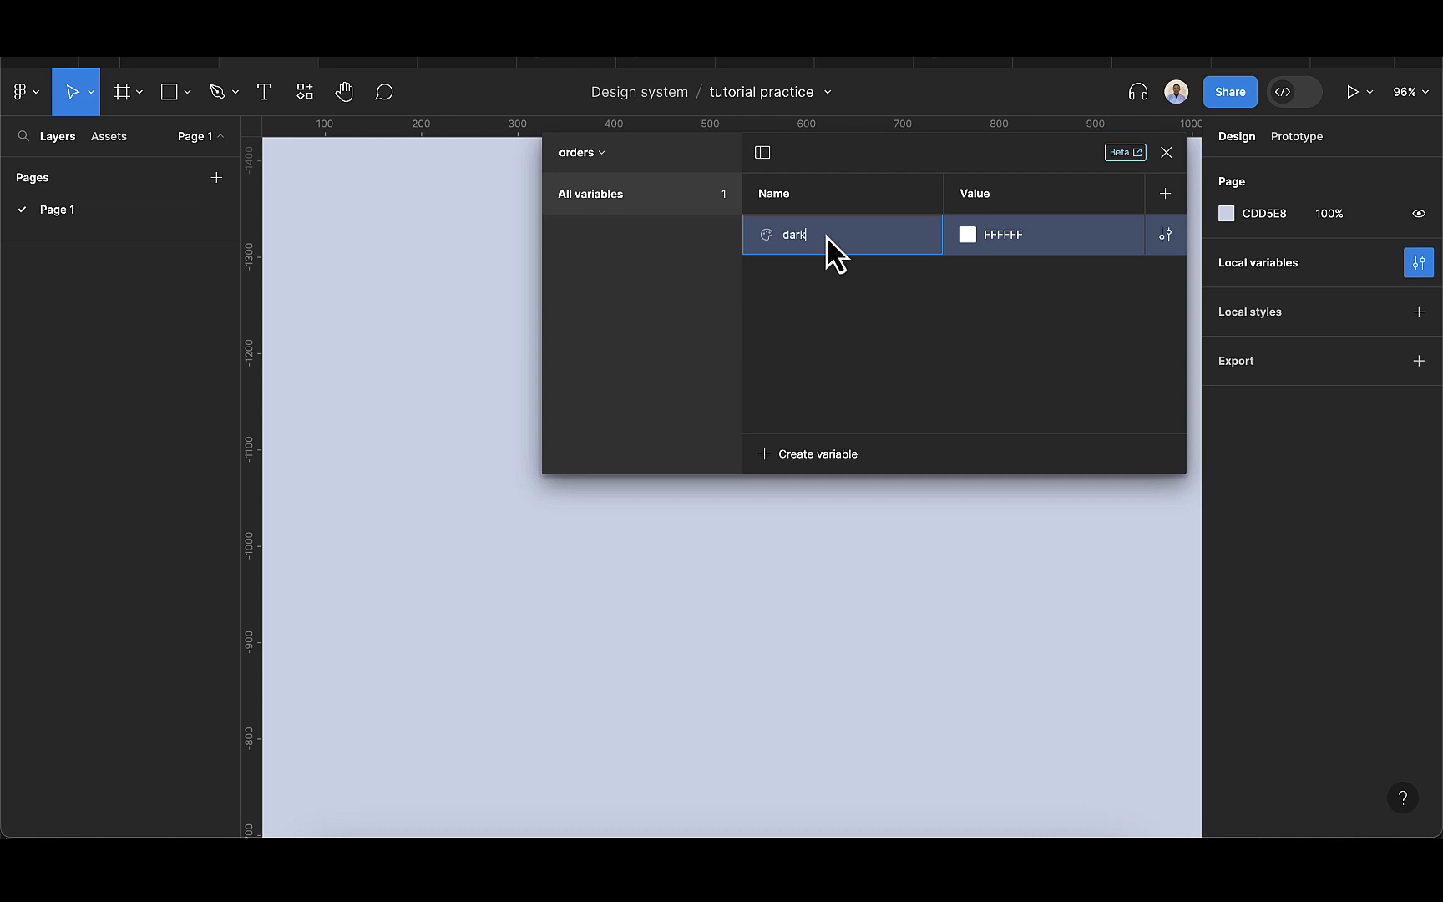
{"action": "left_click", "coordinate": [1019, 243]}
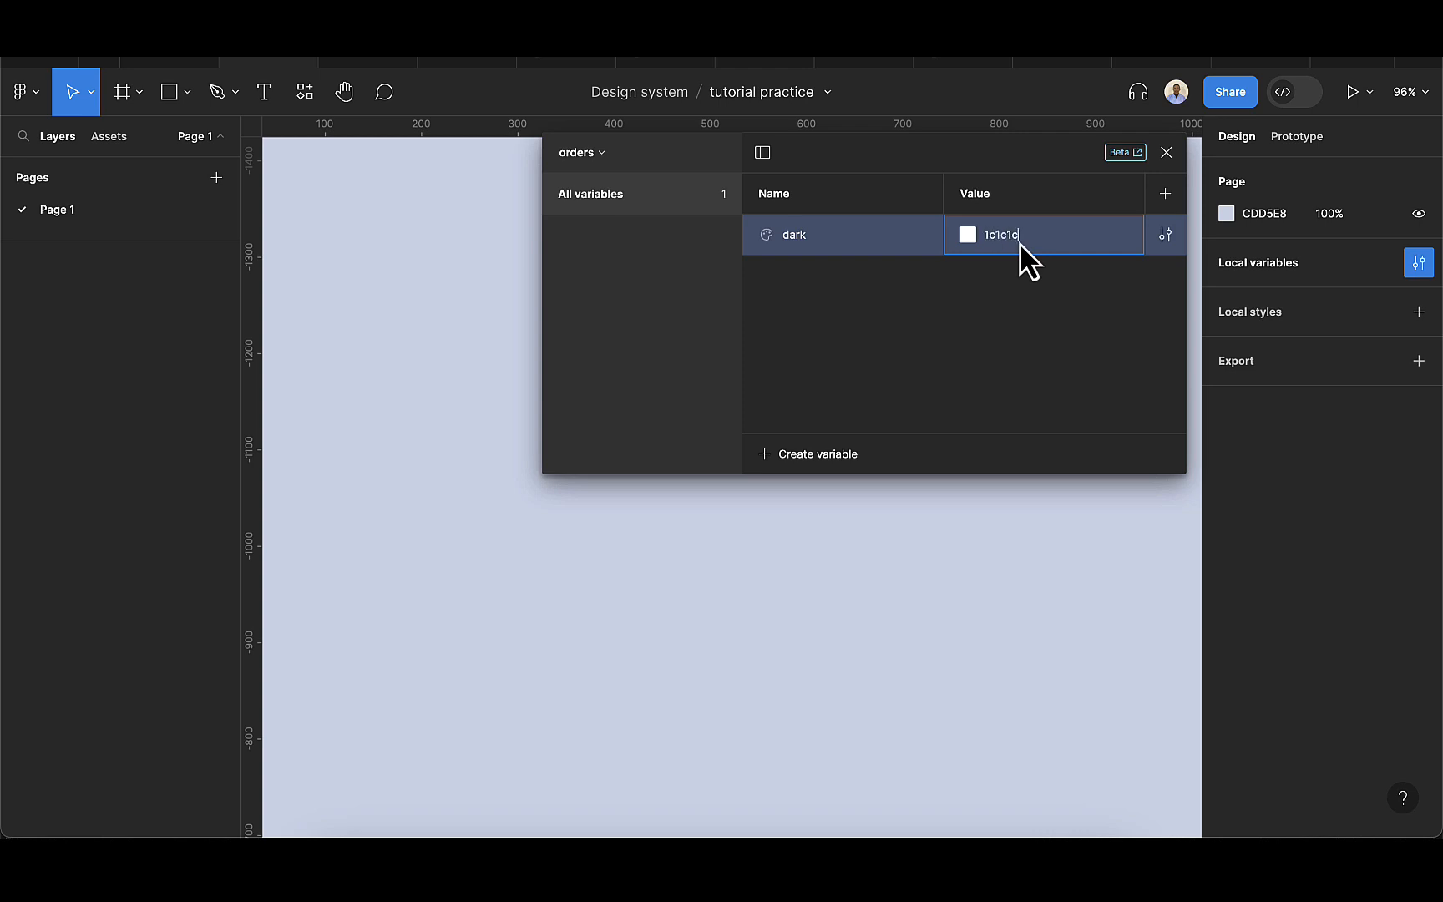
{"action": "key", "text": "Return"}
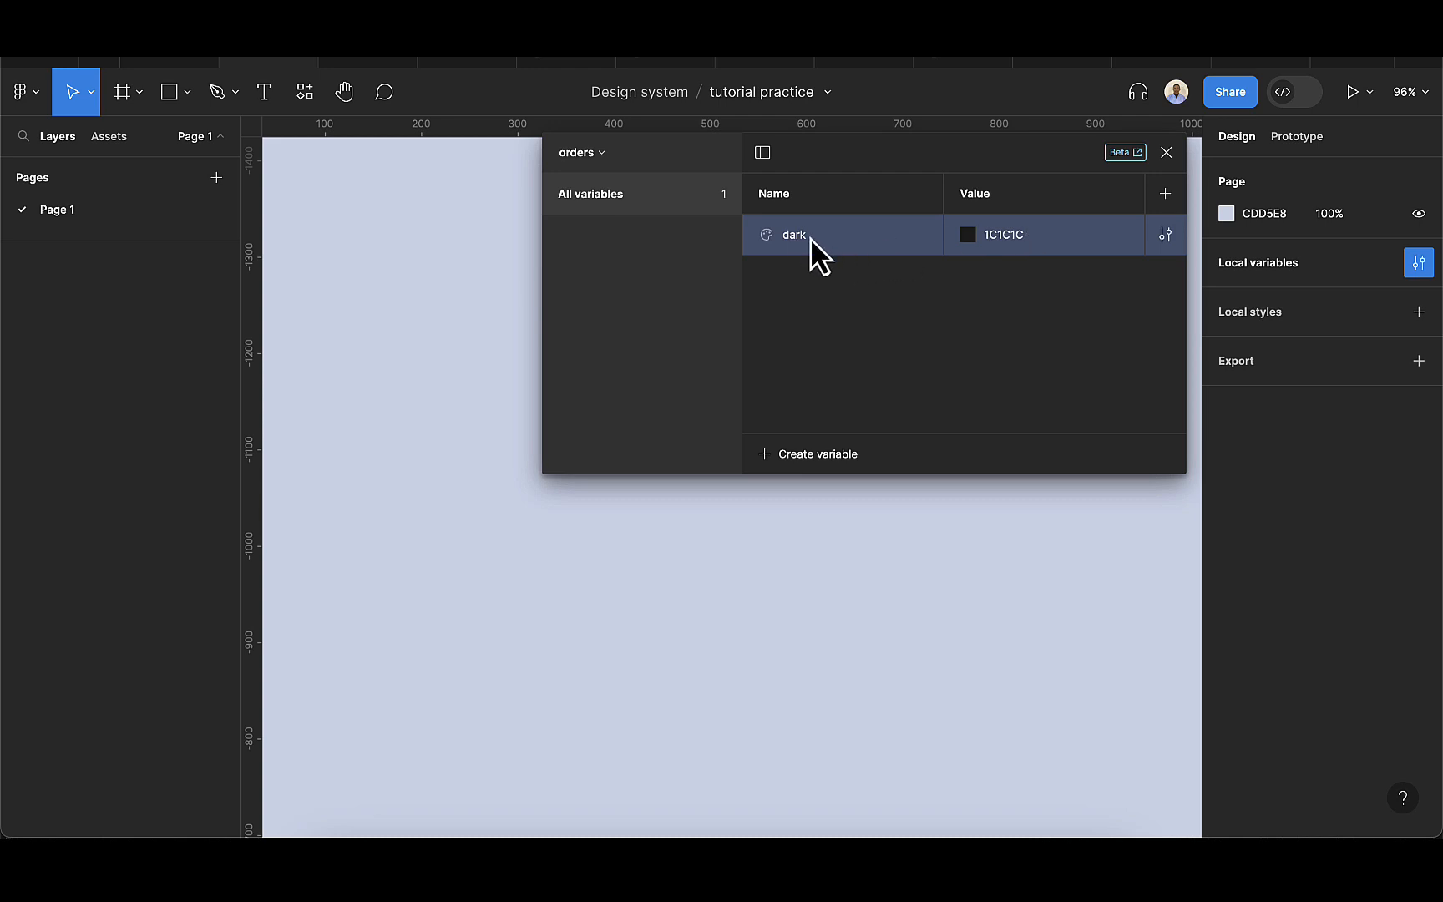
Add a number variable named price with the value 200 to the collection.
{"action": "left_click", "coordinate": [797, 462]}
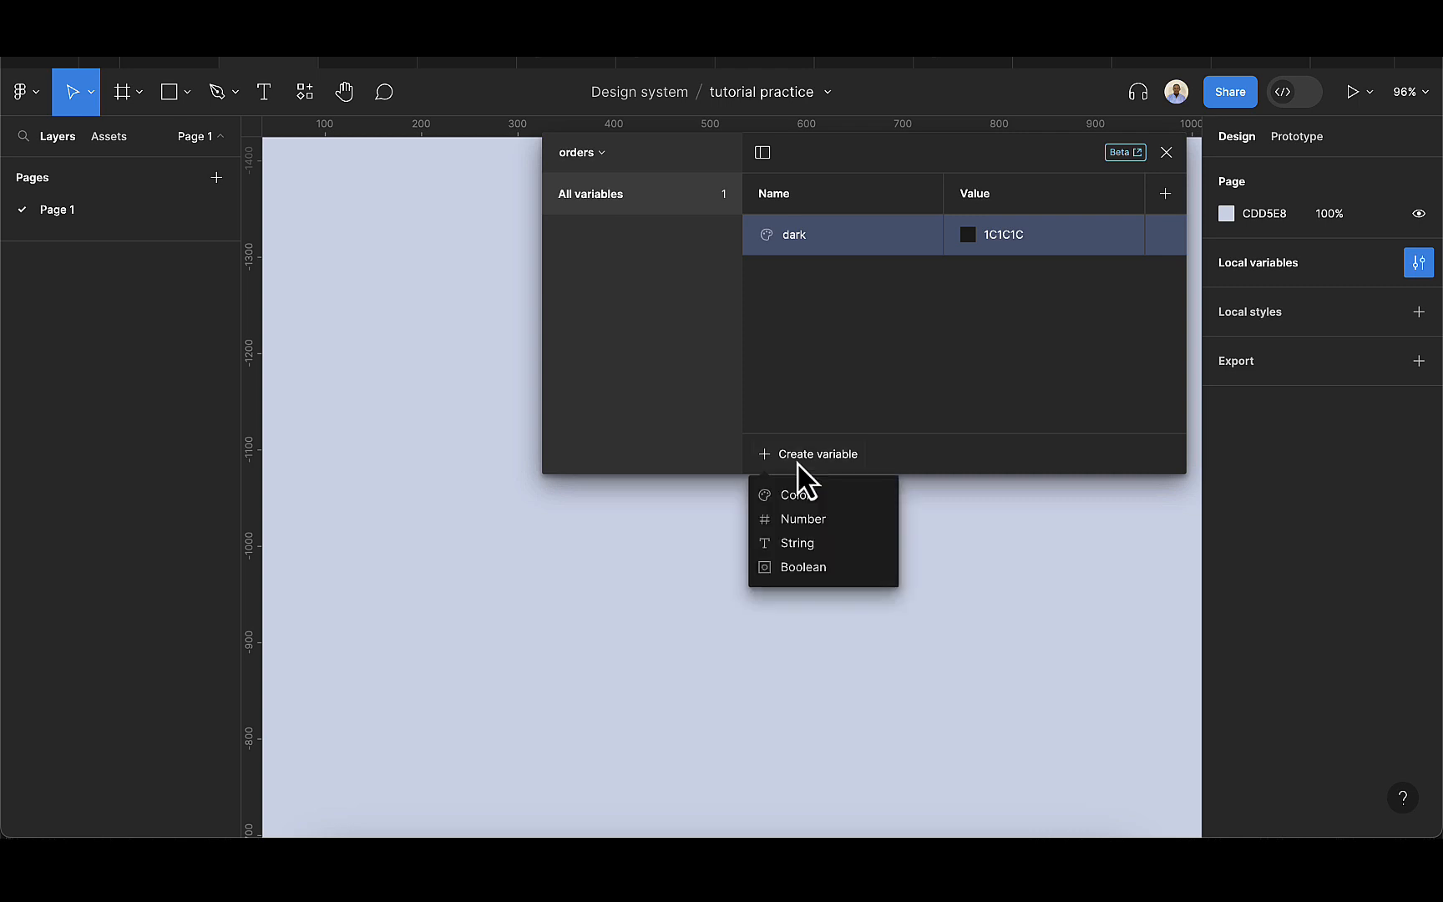
{"action": "left_click", "coordinate": [802, 515]}
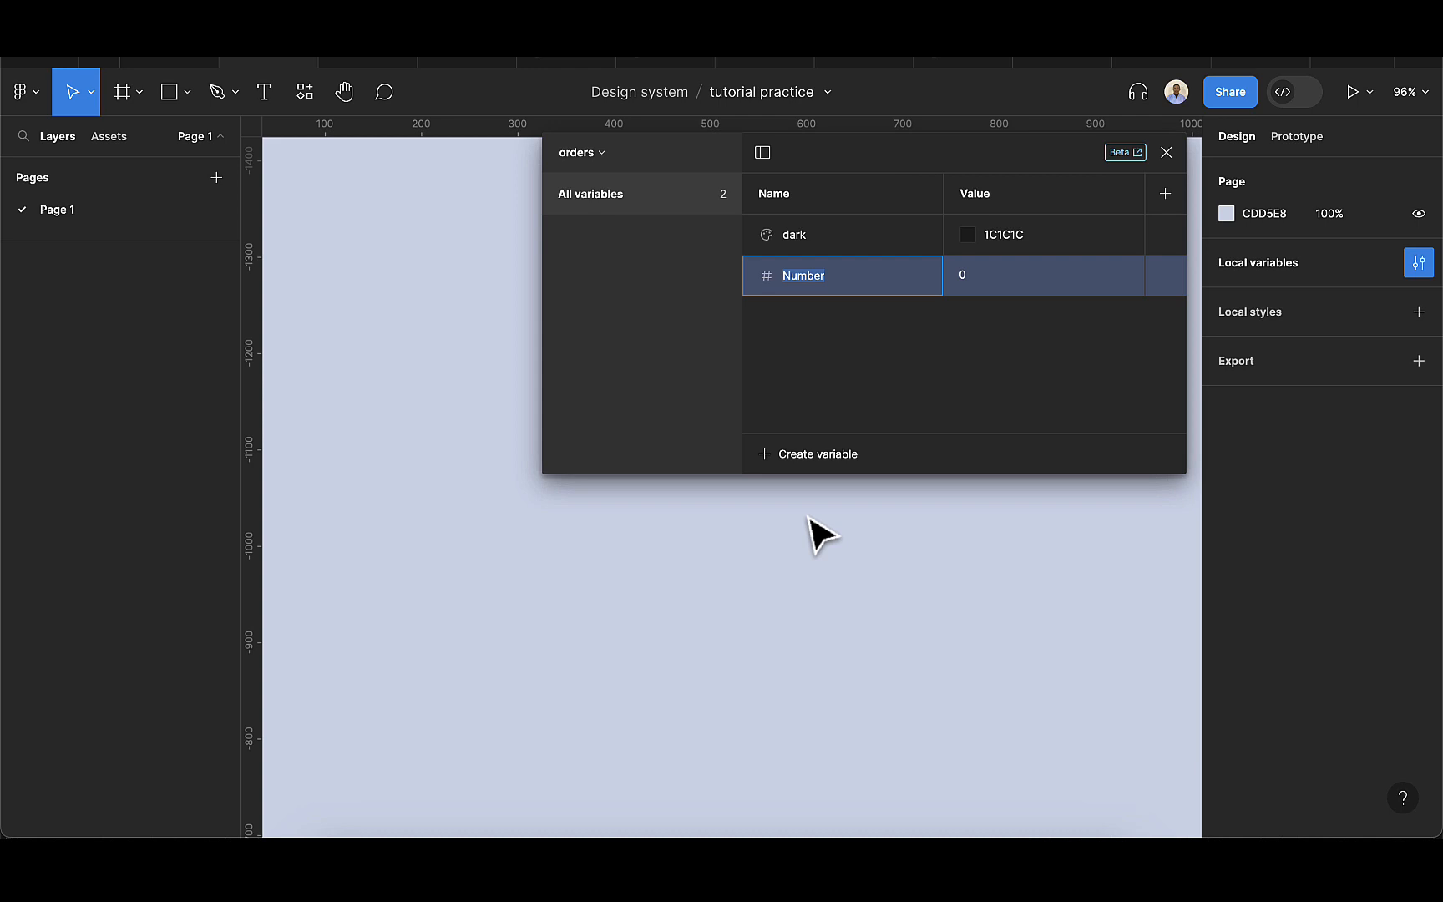
{"action": "key", "text": "BackSpace"}
{"action": "type", "text": "price"}
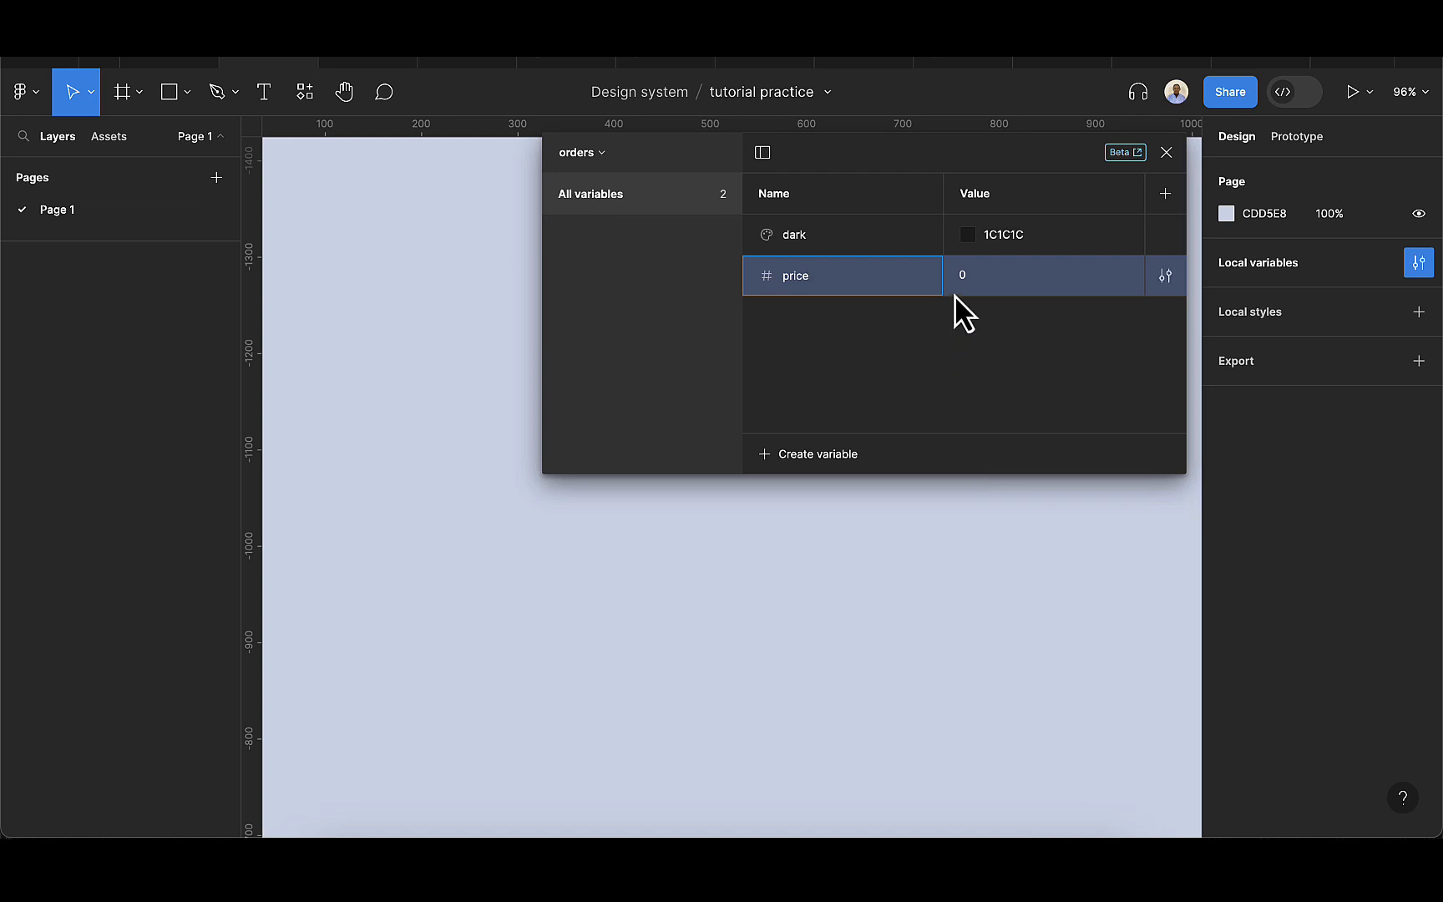
{"action": "left_click", "coordinate": [968, 278]}
{"action": "key", "text": "BackSpace"}
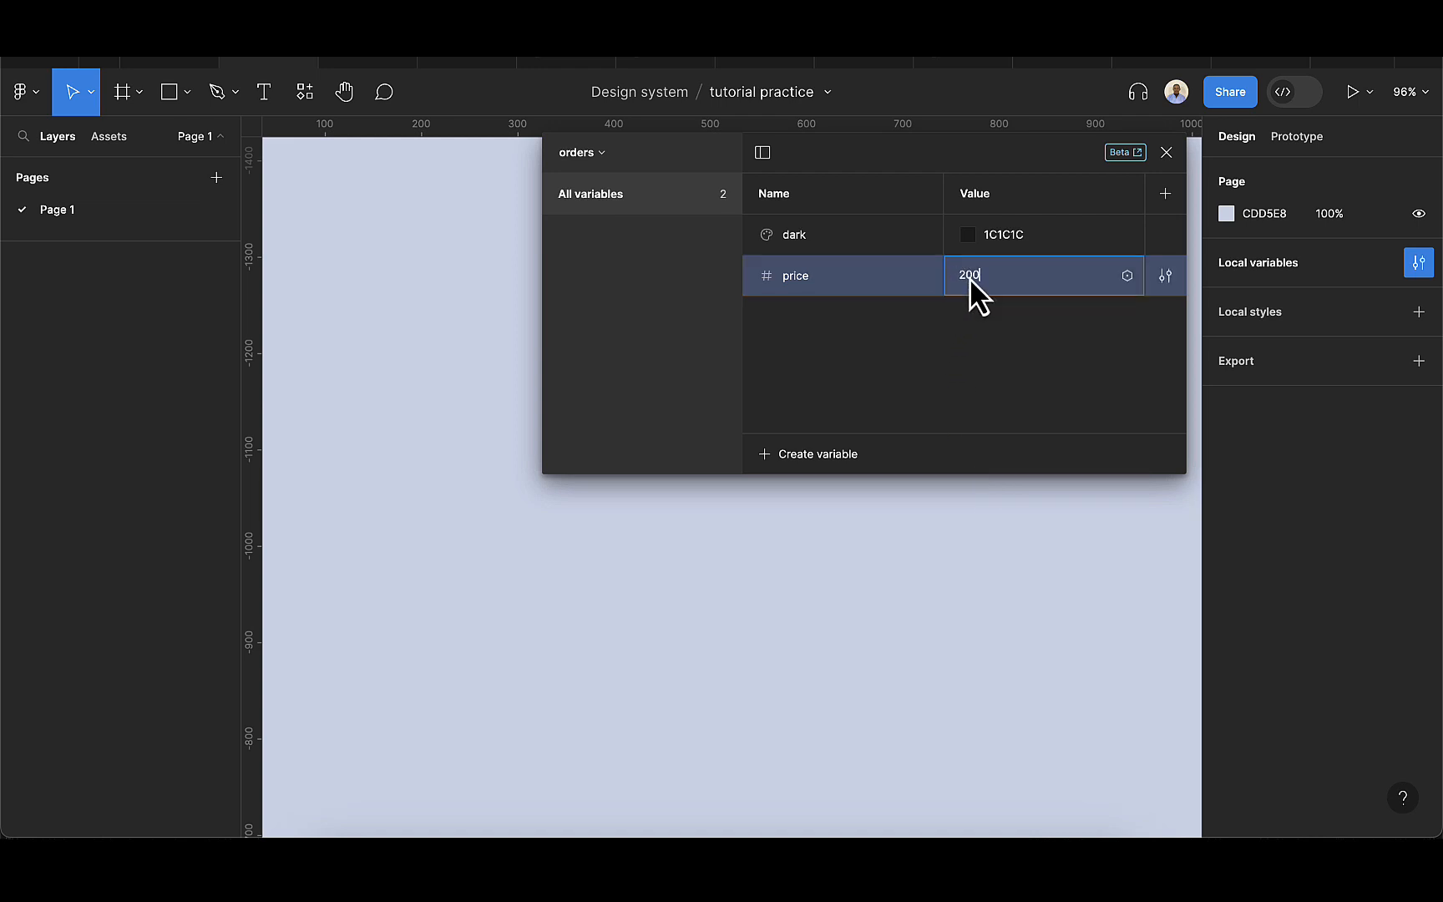
{"action": "key", "text": "Return"}
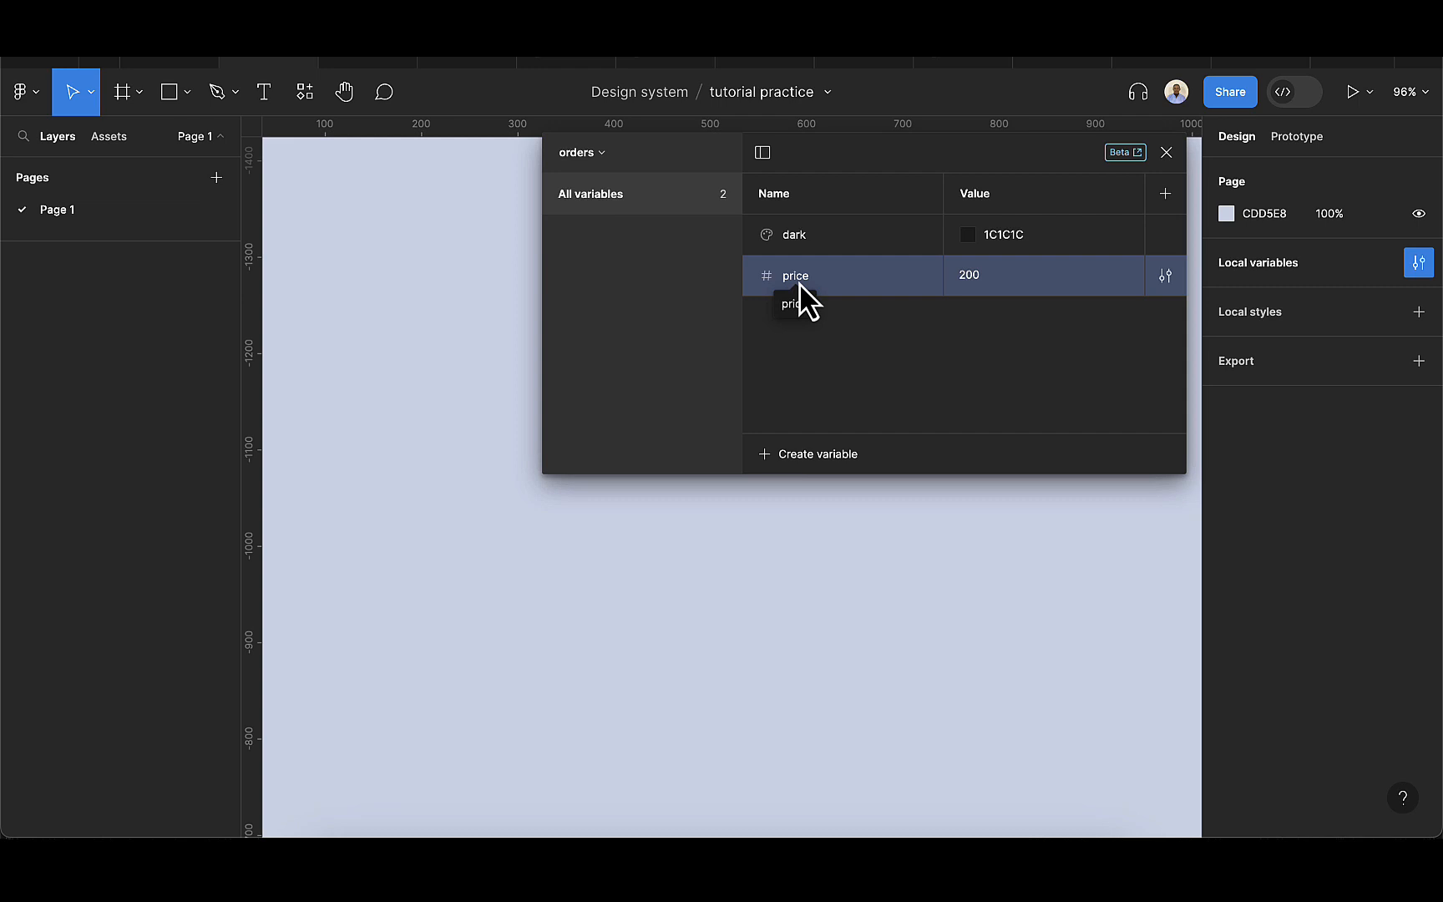
Add a string variable named name and enter a placeholder person's full name as its value.
{"action": "left_click", "coordinate": [818, 455]}
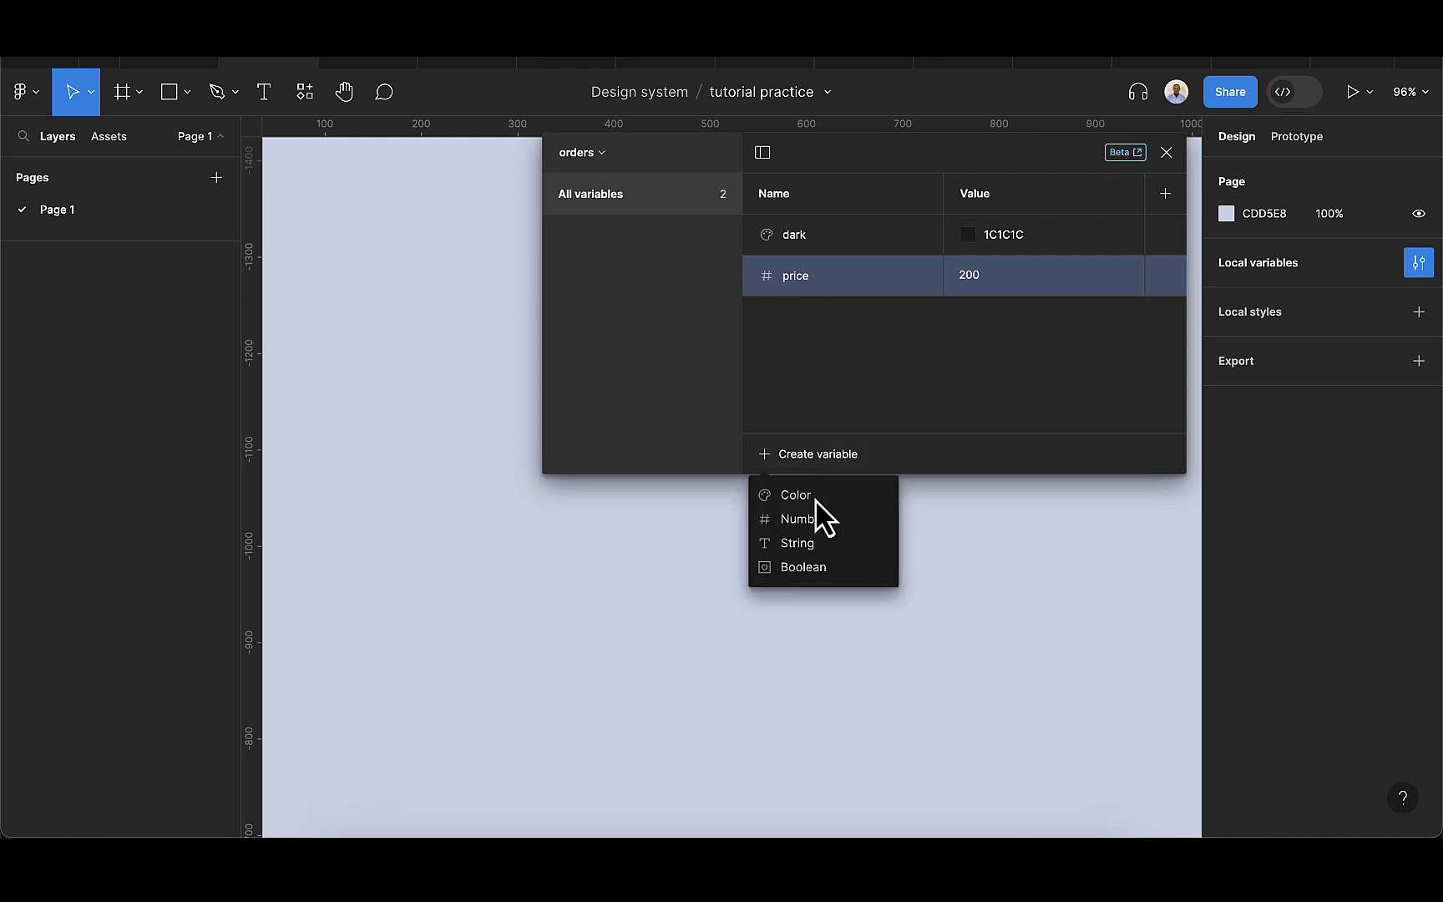
{"action": "left_click", "coordinate": [817, 550]}
{"action": "type", "text": "name"}
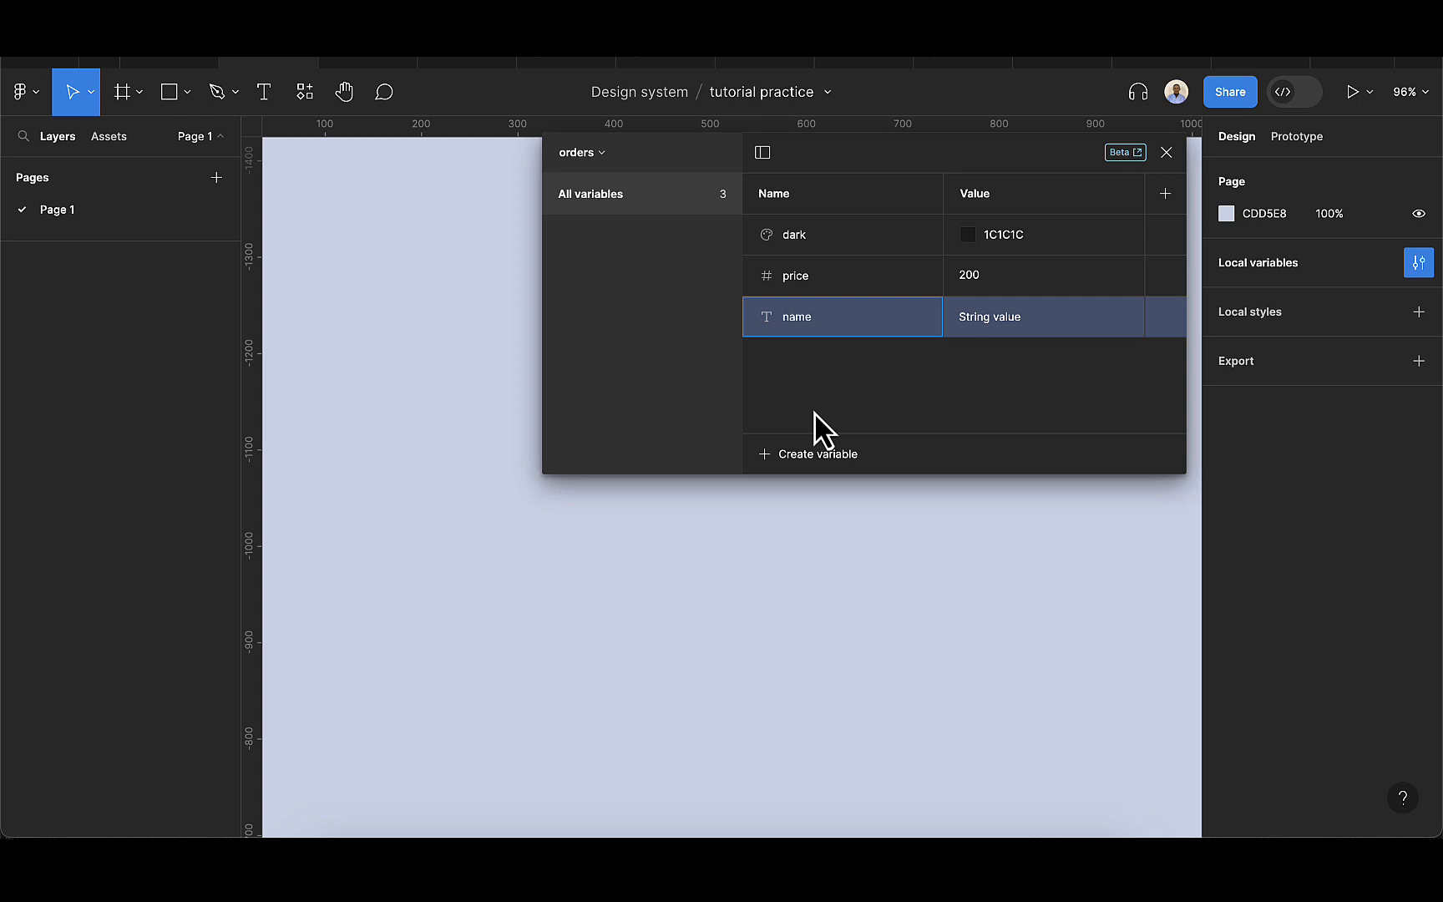
{"action": "double_click", "coordinate": [1000, 317]}
{"action": "key", "text": "BackSpace"}
{"action": "type", "text": "J"}
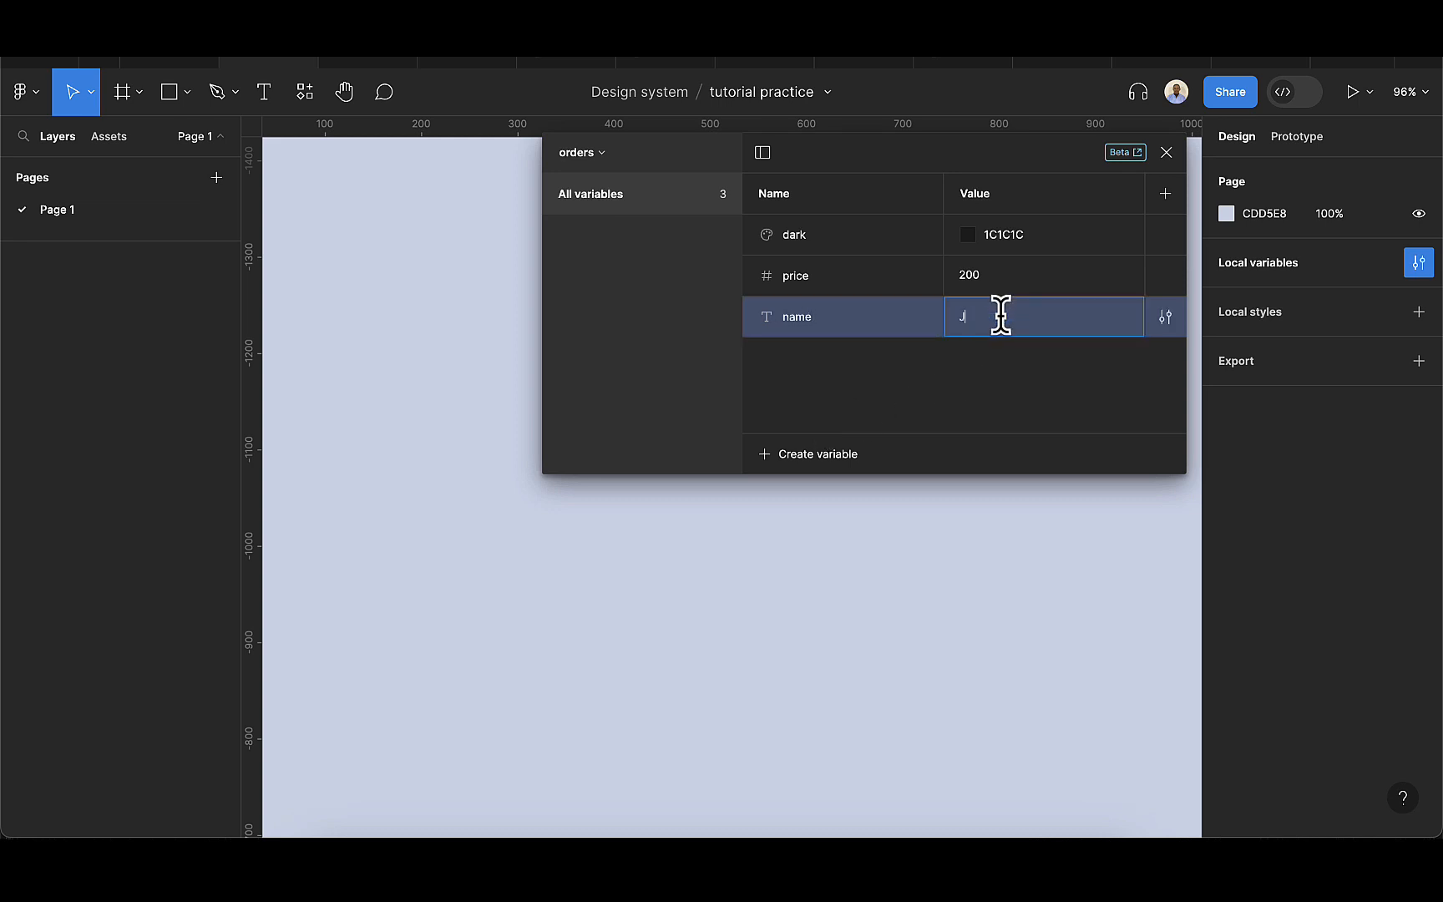
{"action": "type", "text": "ohn Doe"}
{"action": "key", "text": "Return"}
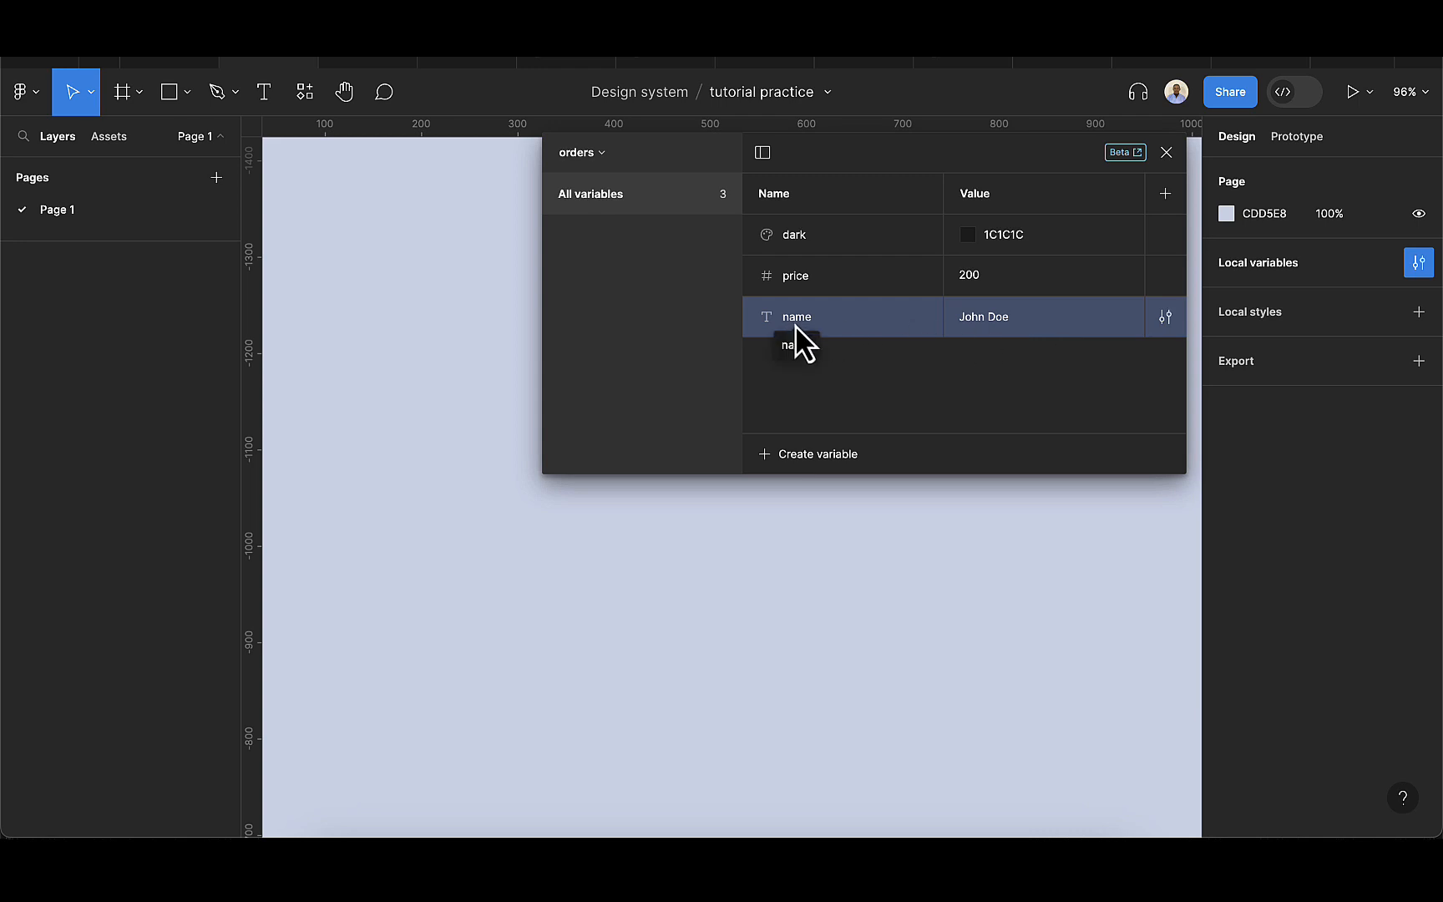
Add a Boolean variable named isMarried with its value set to False, and close the variables window.
{"action": "left_click", "coordinate": [819, 451]}
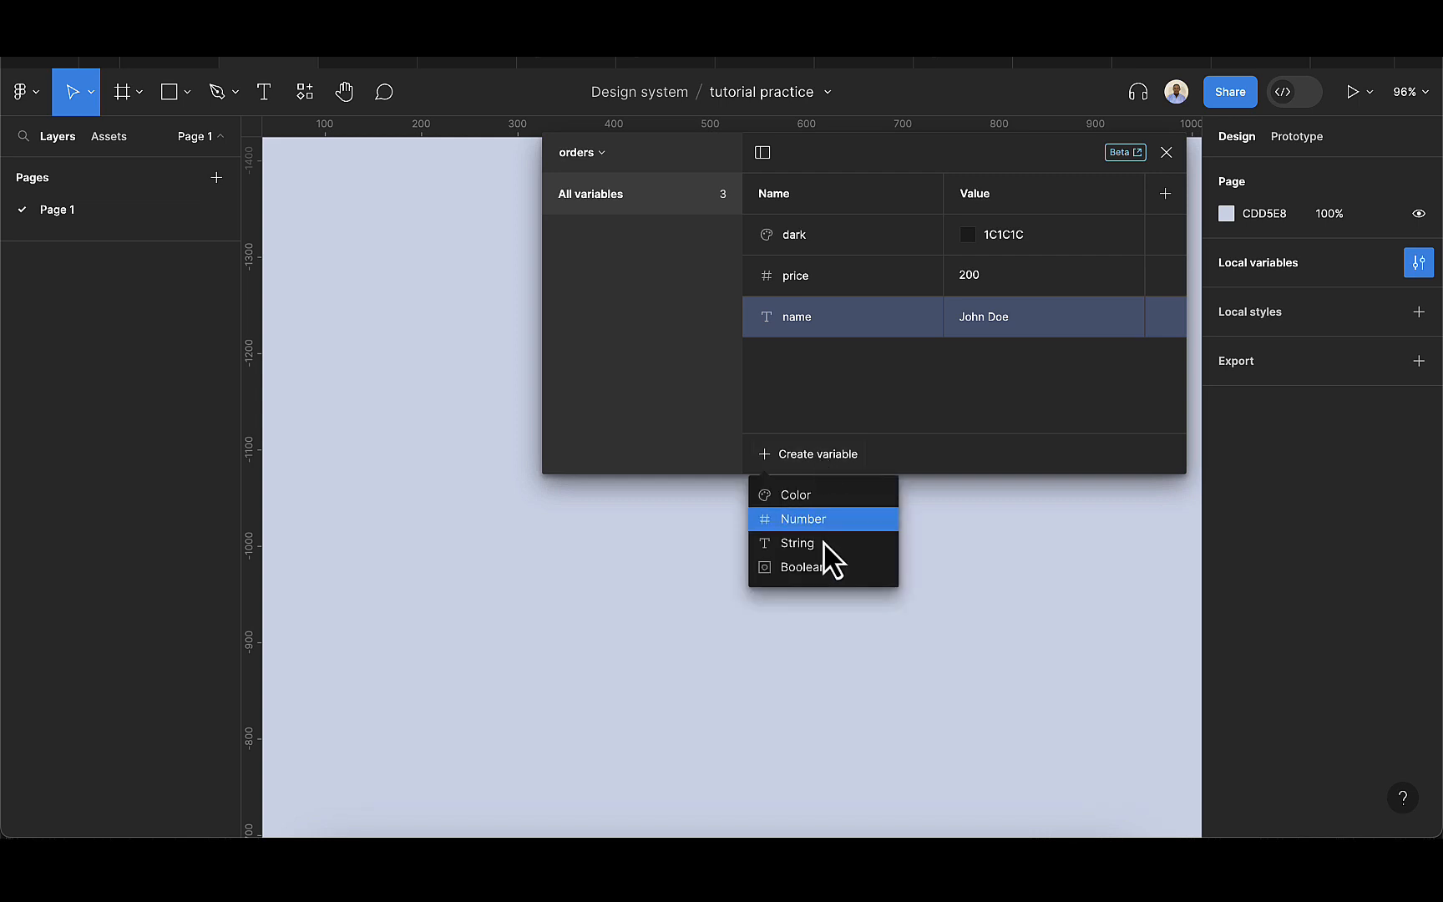
{"action": "left_click", "coordinate": [817, 570]}
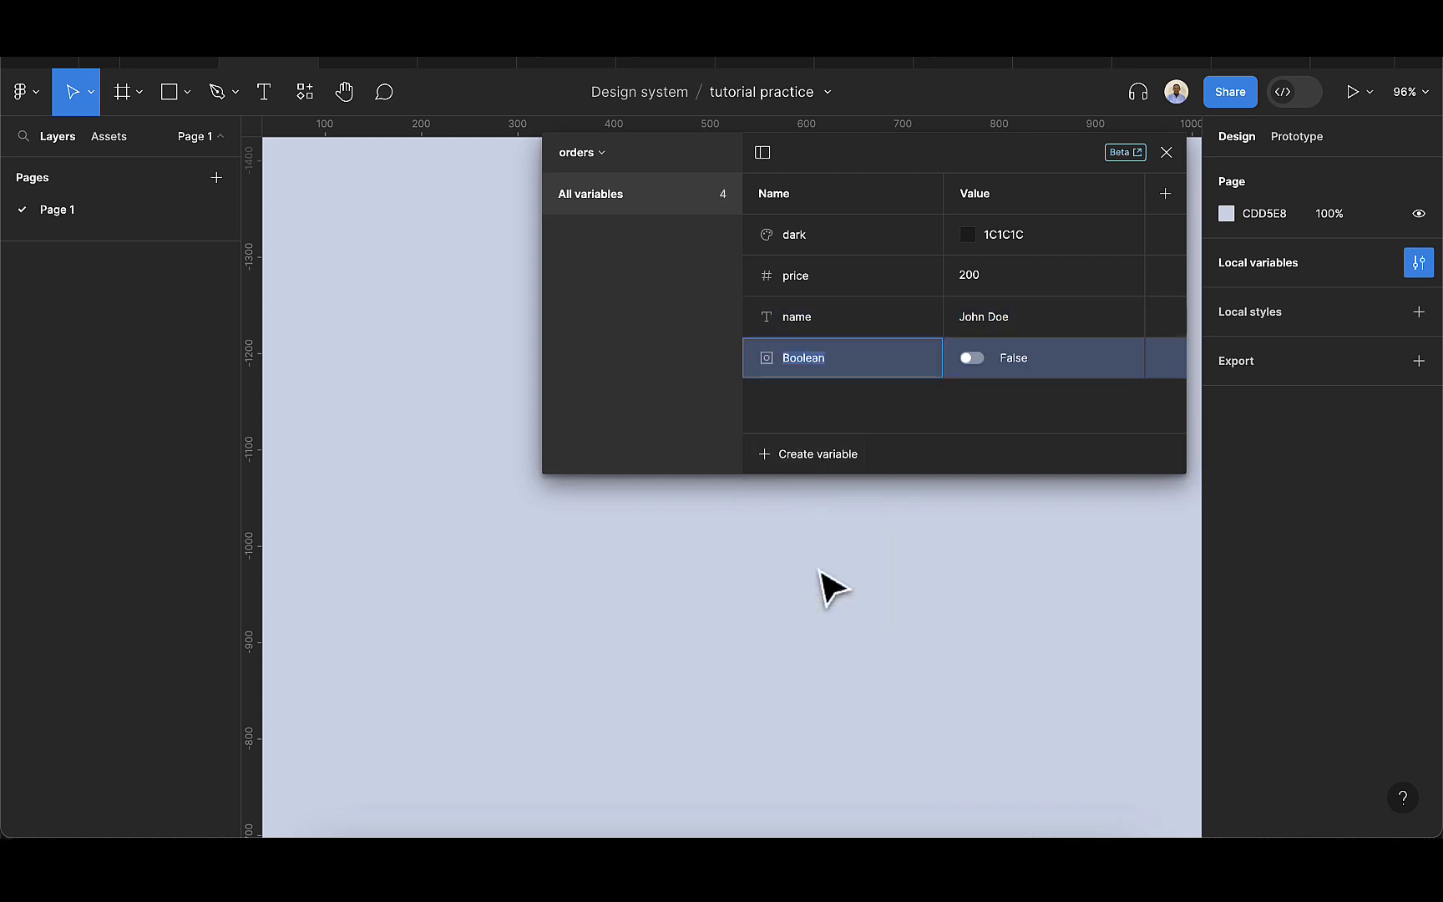
{"action": "key", "text": "BackSpace"}
{"action": "type", "text": "isMarried"}
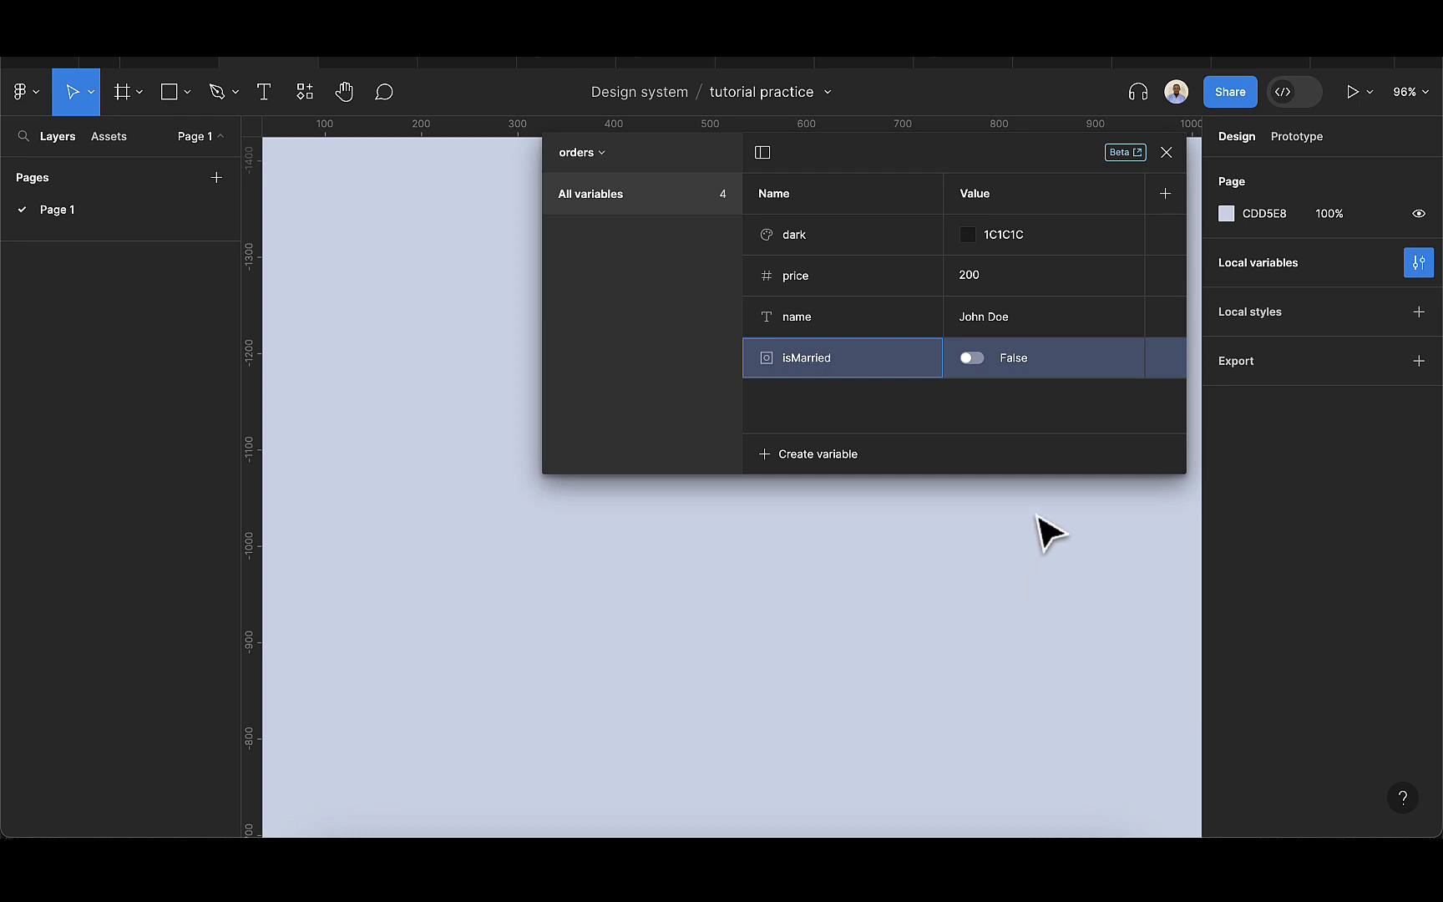
{"action": "left_click", "coordinate": [973, 359]}
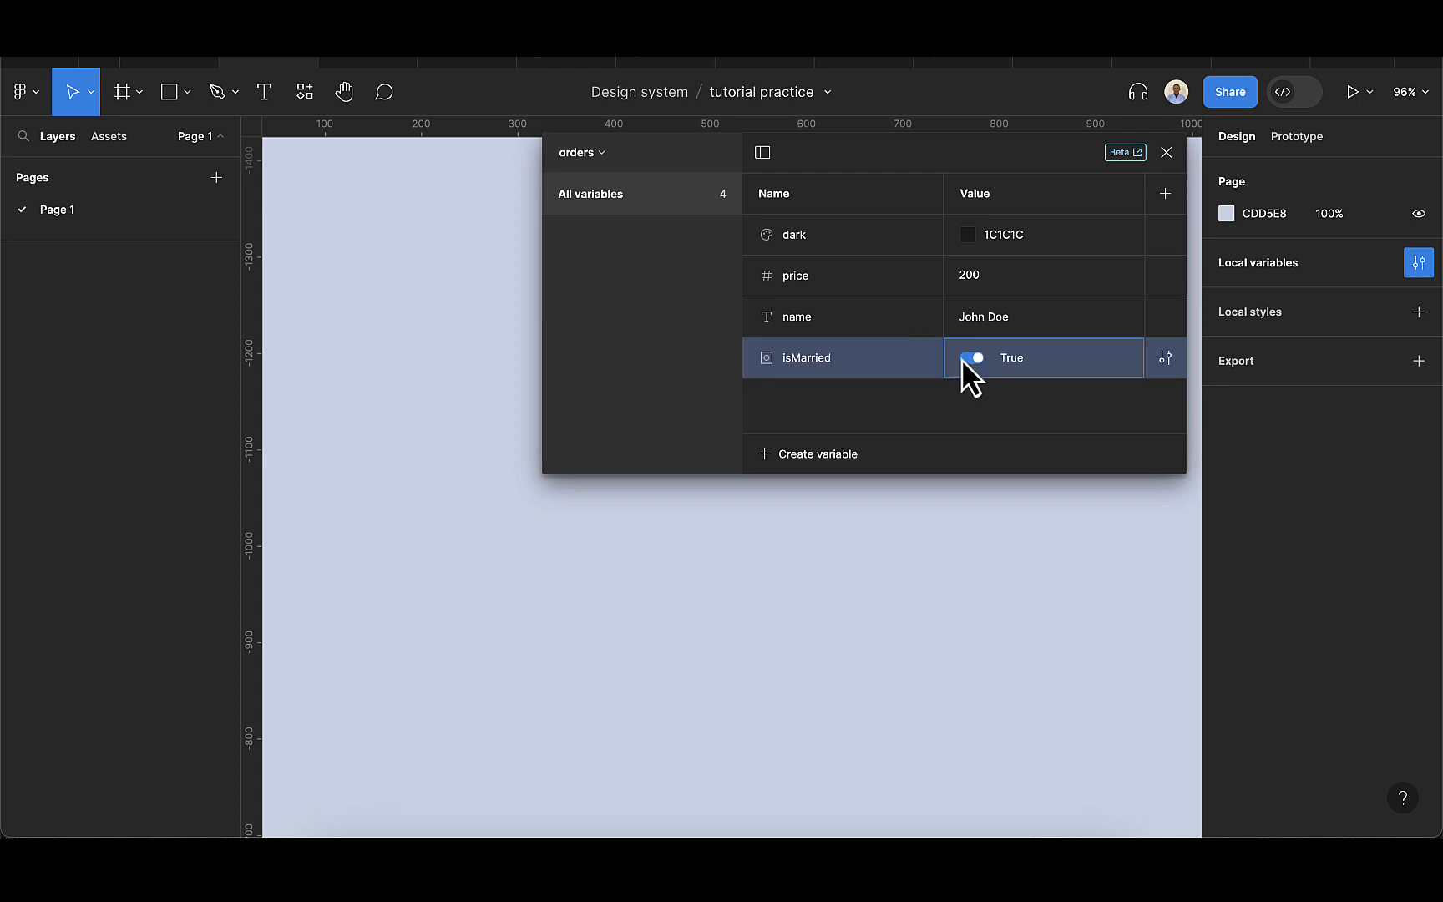
{"action": "left_click", "coordinate": [967, 358]}
{"action": "left_click", "coordinate": [1167, 153]}
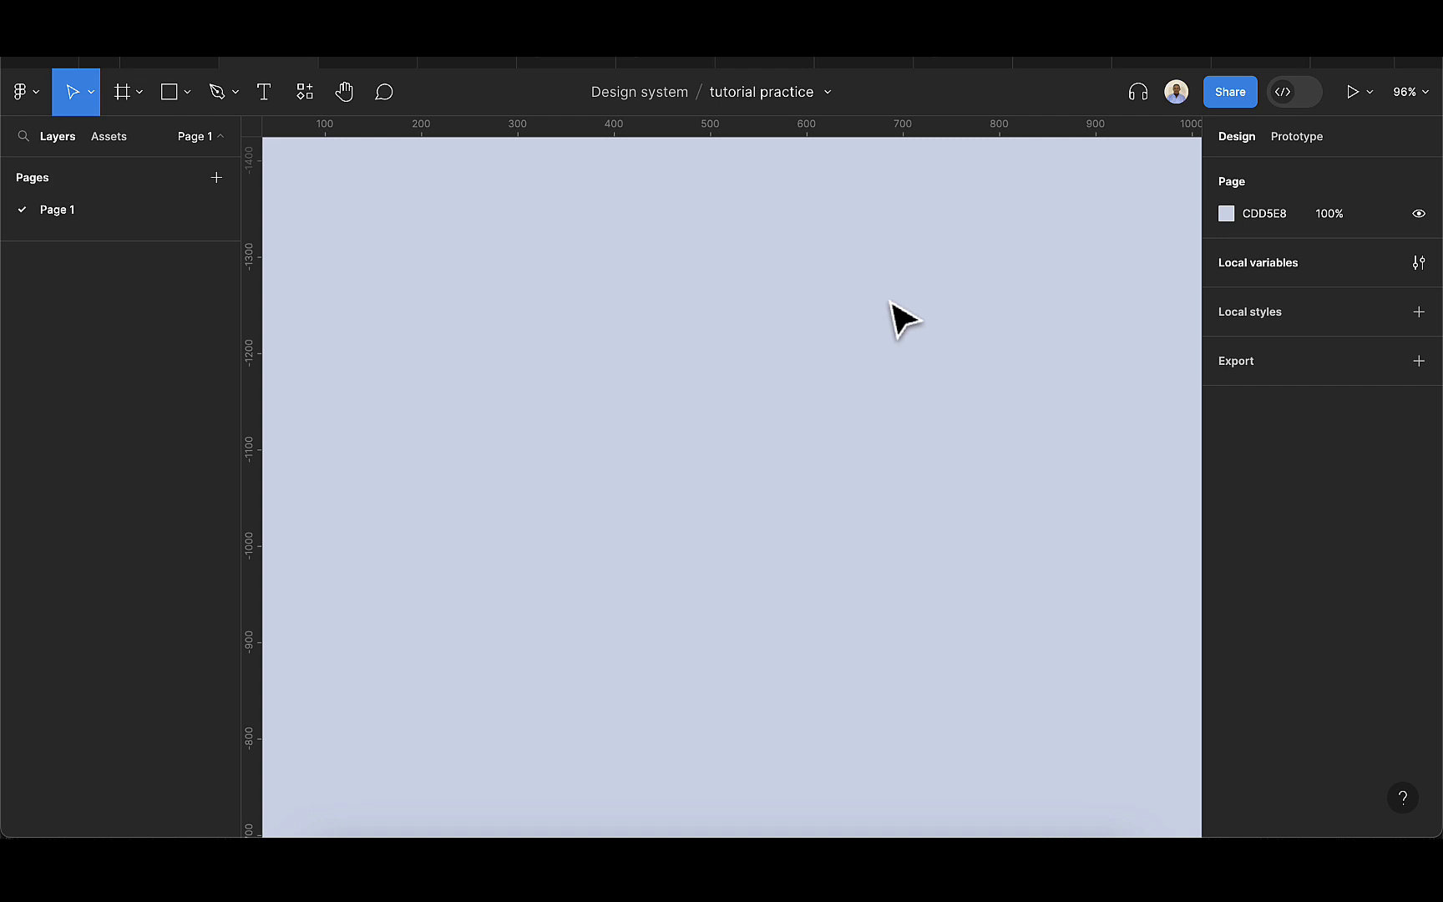
Draw a portrait frame of about 244 × 364 on the canvas and fill it with the dark color variable.
{"action": "left_click", "coordinate": [123, 98]}
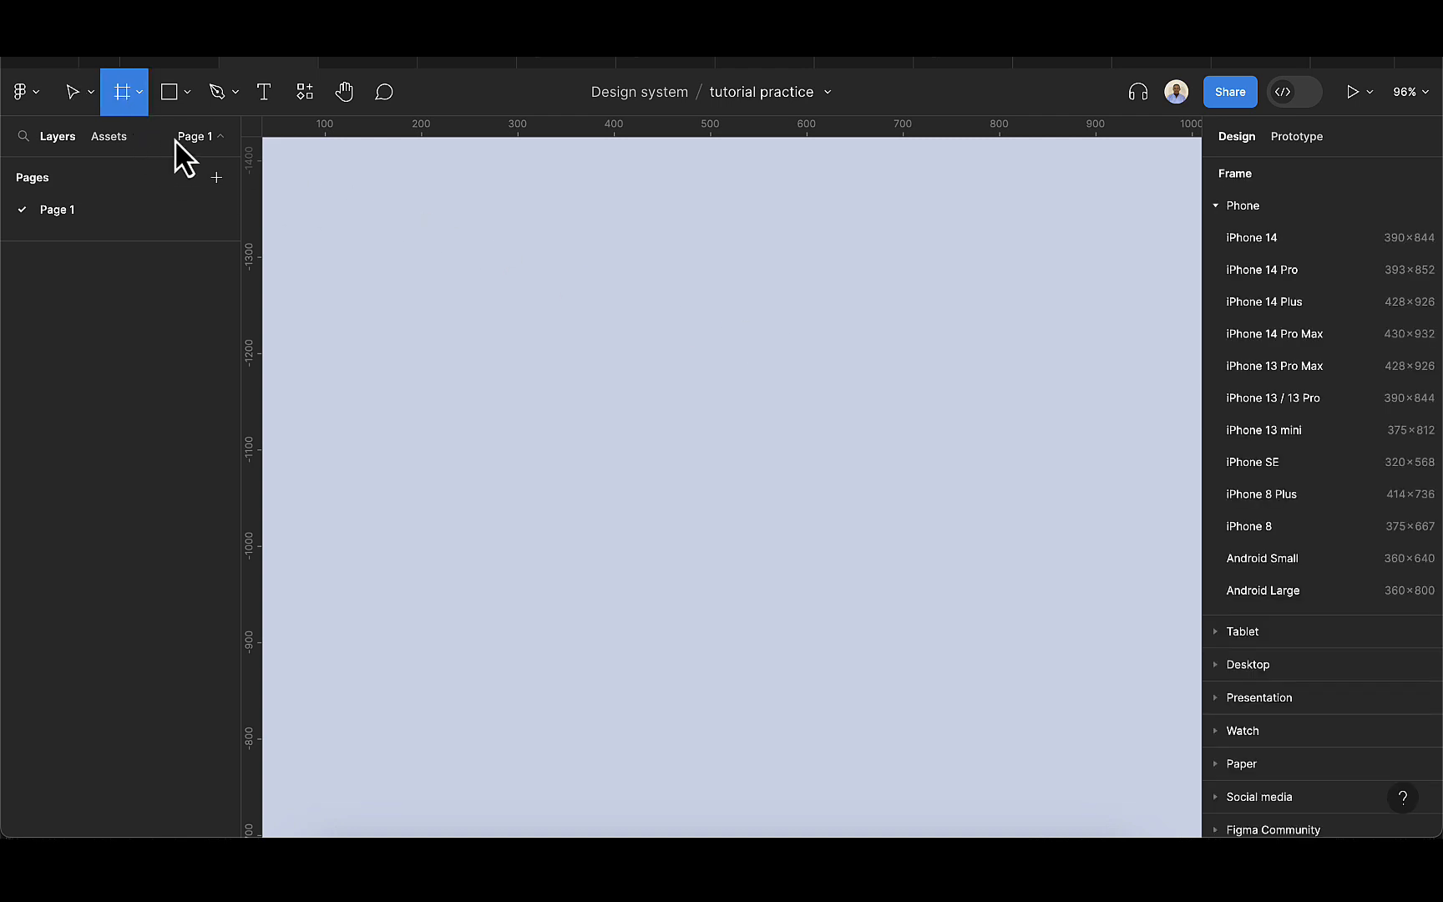
{"action": "left_click_drag", "start_coordinate": [609, 237], "coordinate": [800, 589]}
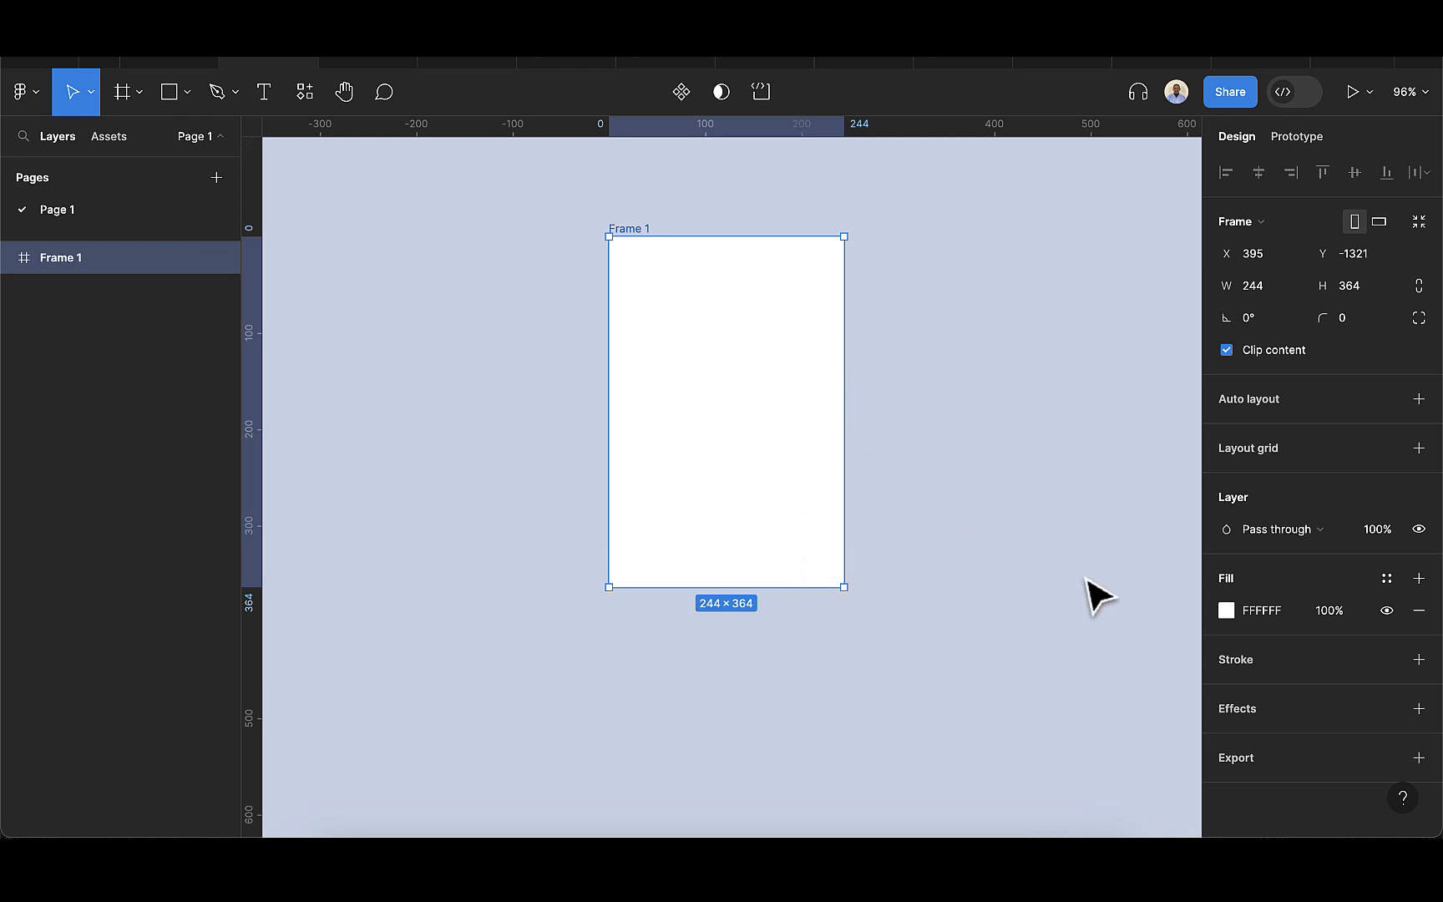
{"action": "left_click", "coordinate": [1387, 582]}
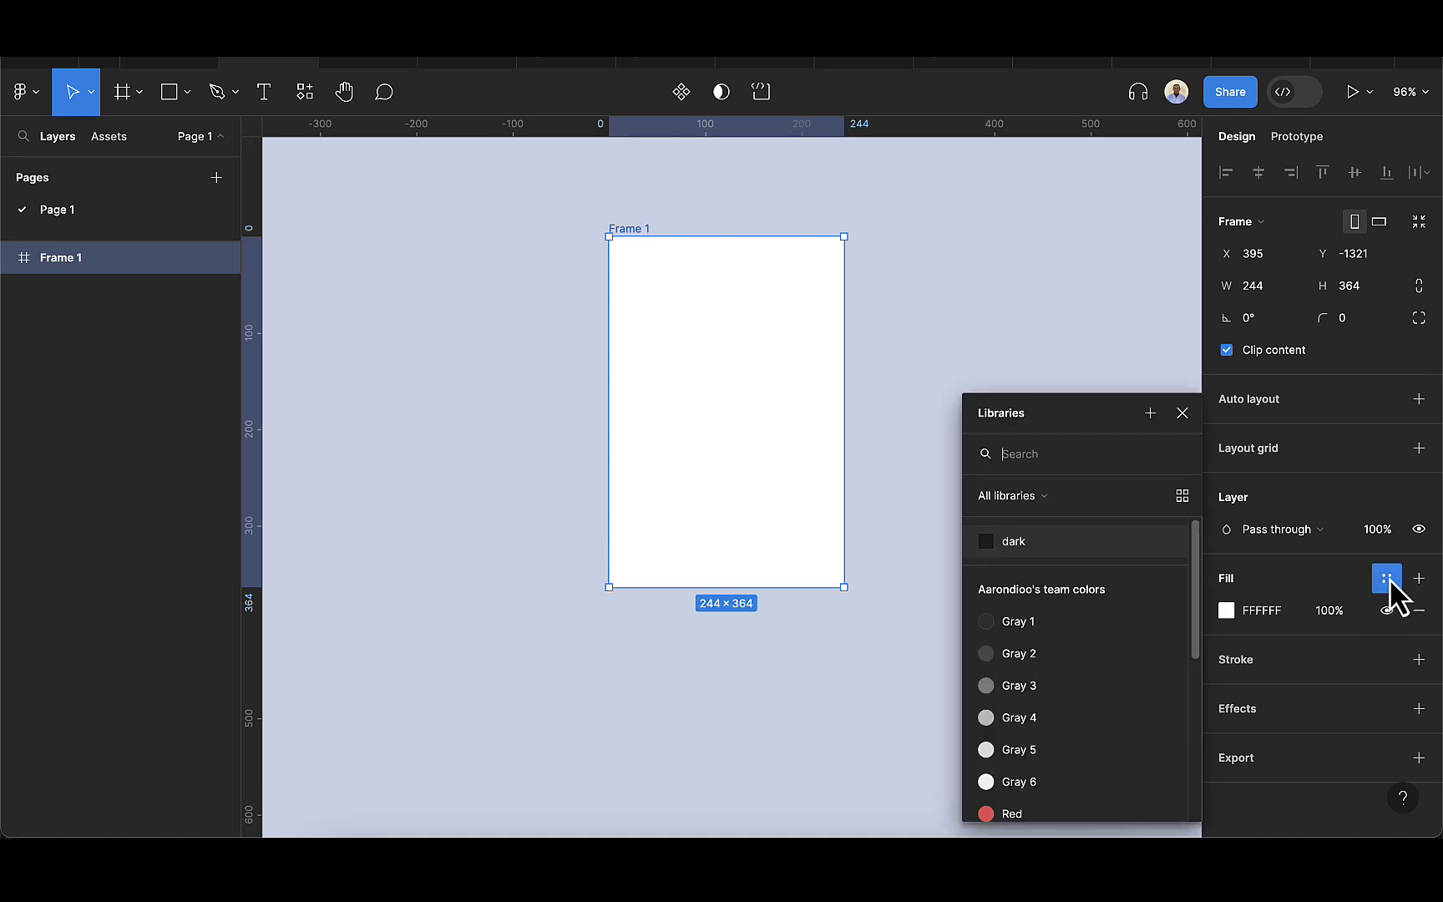
{"action": "left_click", "coordinate": [1017, 544]}
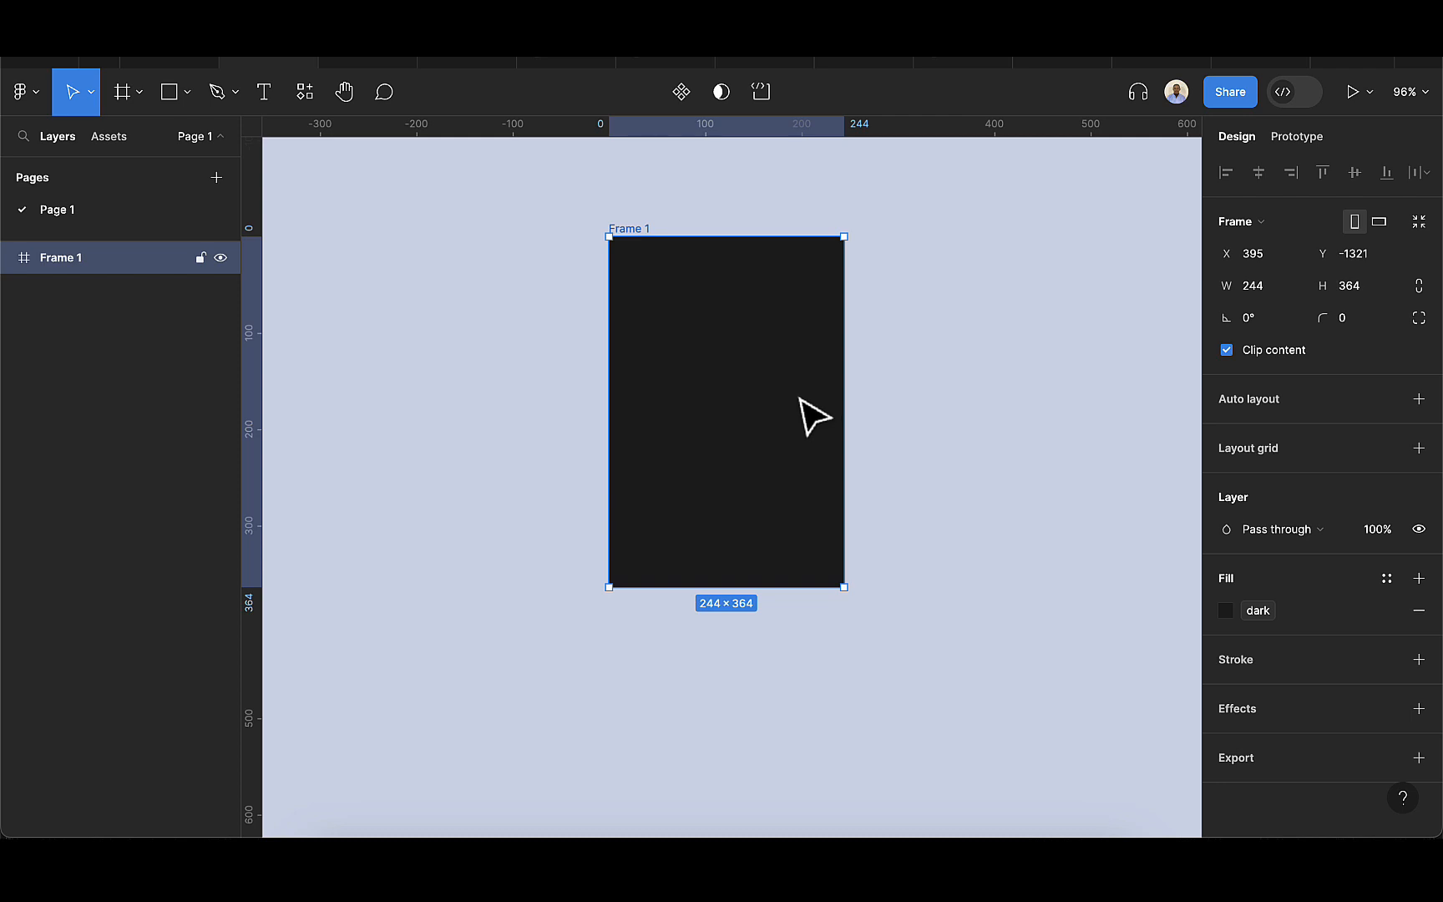
Draw a second frame of about 164 × 93 beside the first and fill it with the dark color variable.
{"action": "left_click", "coordinate": [123, 101]}
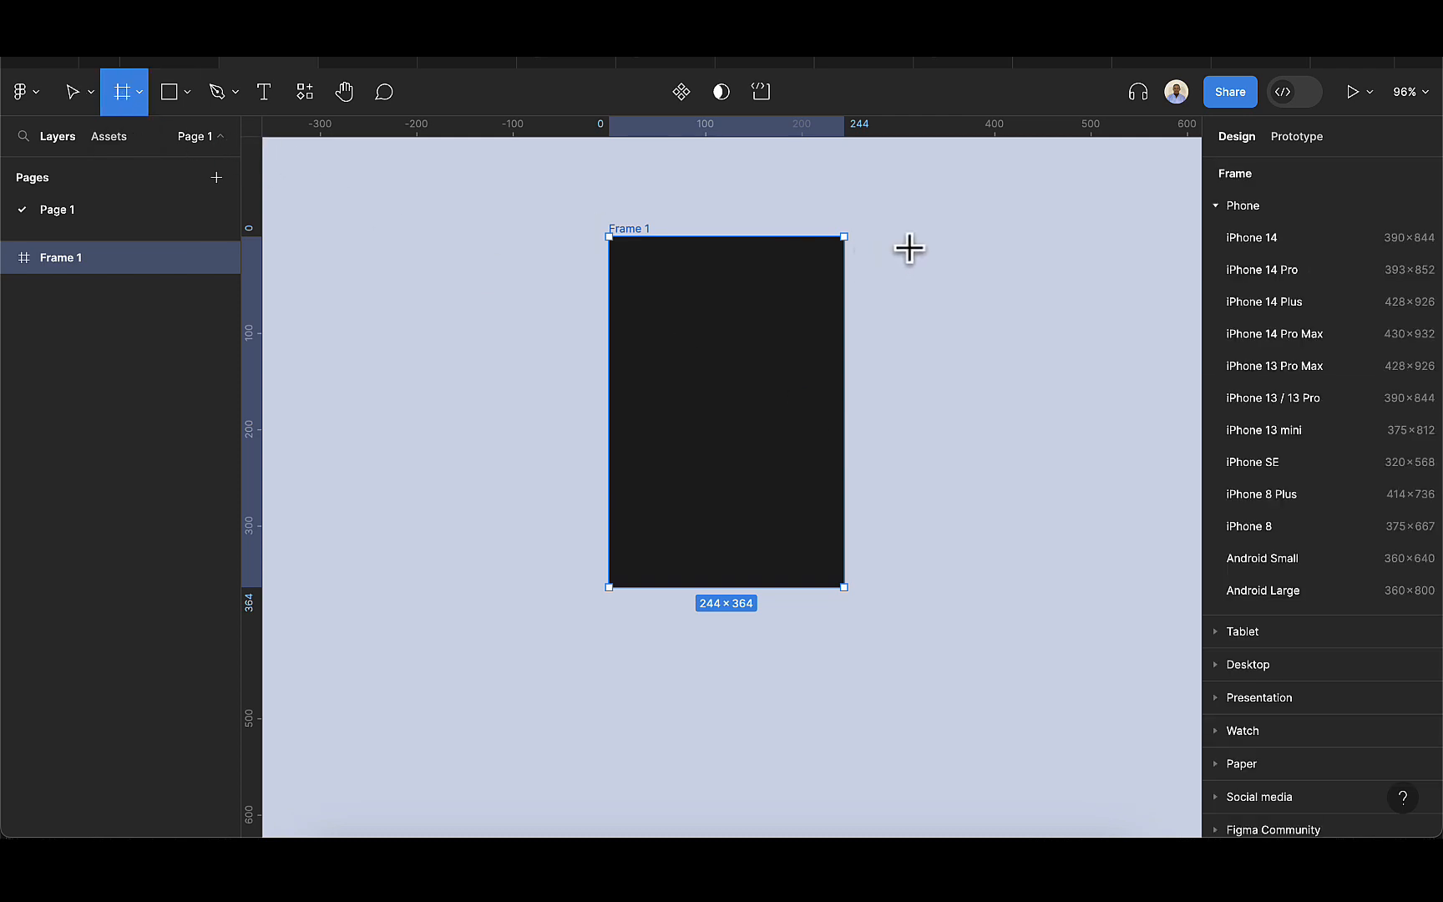
{"action": "mouse_move", "coordinate": [910, 244]}
{"action": "left_mouse_down"}
{"action": "mouse_move", "coordinate": [977, 339]}
{"action": "mouse_move", "coordinate": [1068, 338]}
{"action": "mouse_move", "coordinate": [983, 312]}
{"action": "left_mouse_up"}
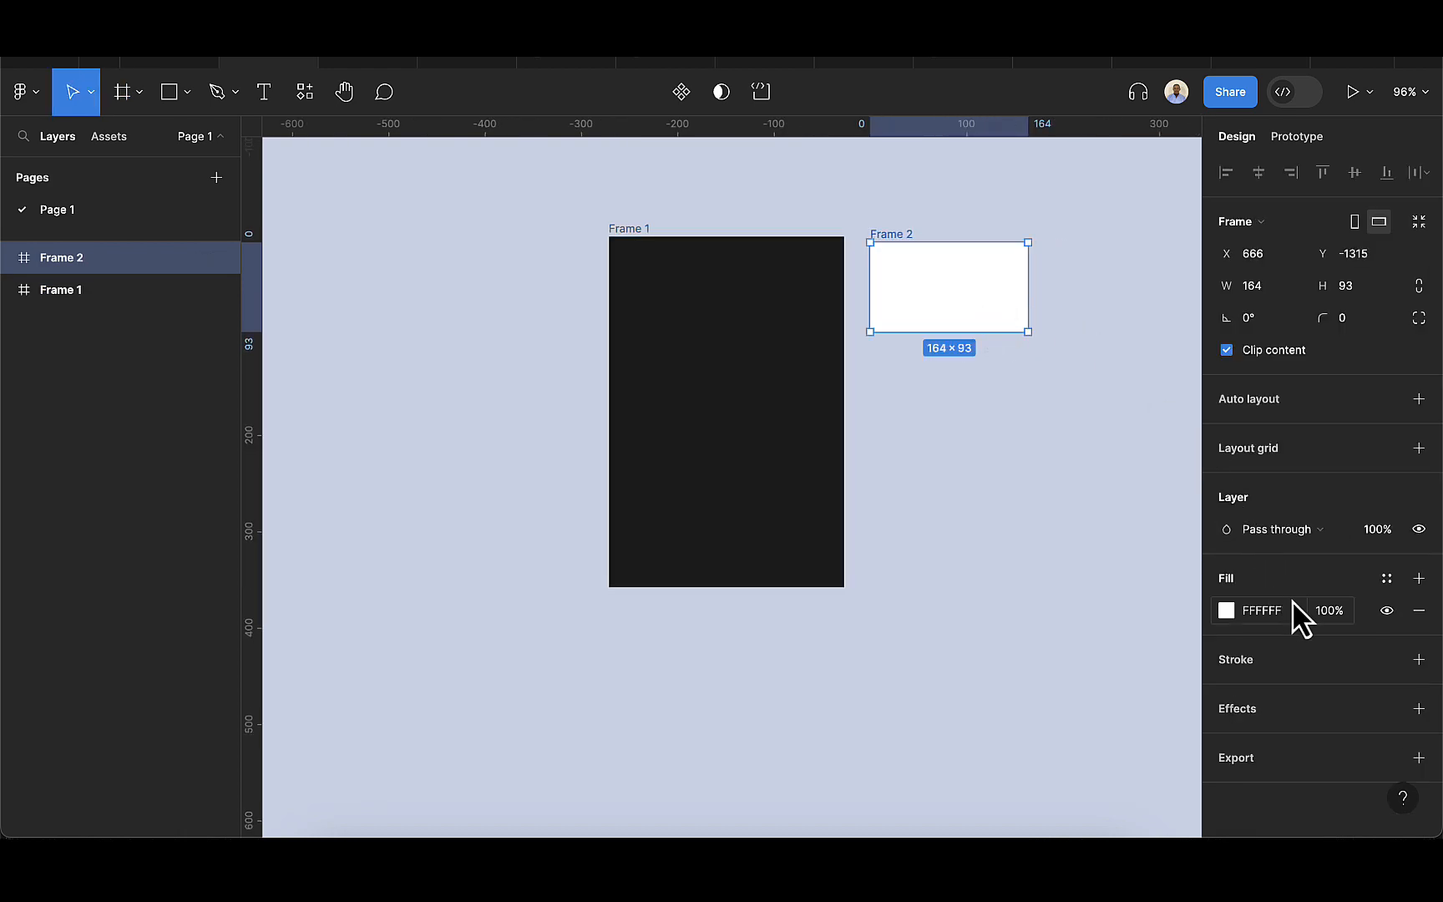
{"action": "left_click", "coordinate": [1387, 580]}
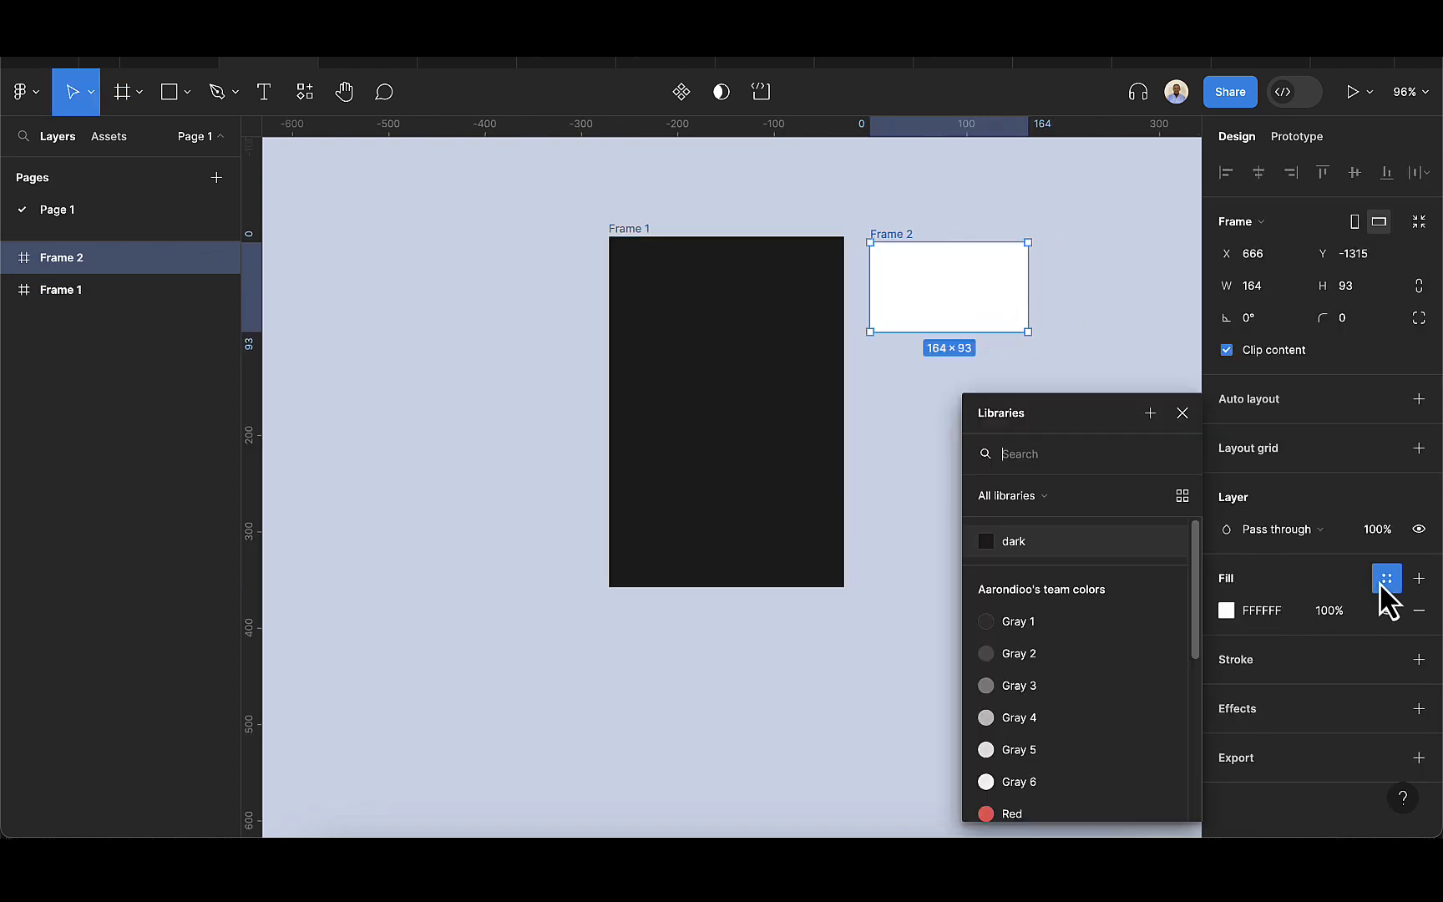
{"action": "left_click", "coordinate": [1026, 562]}
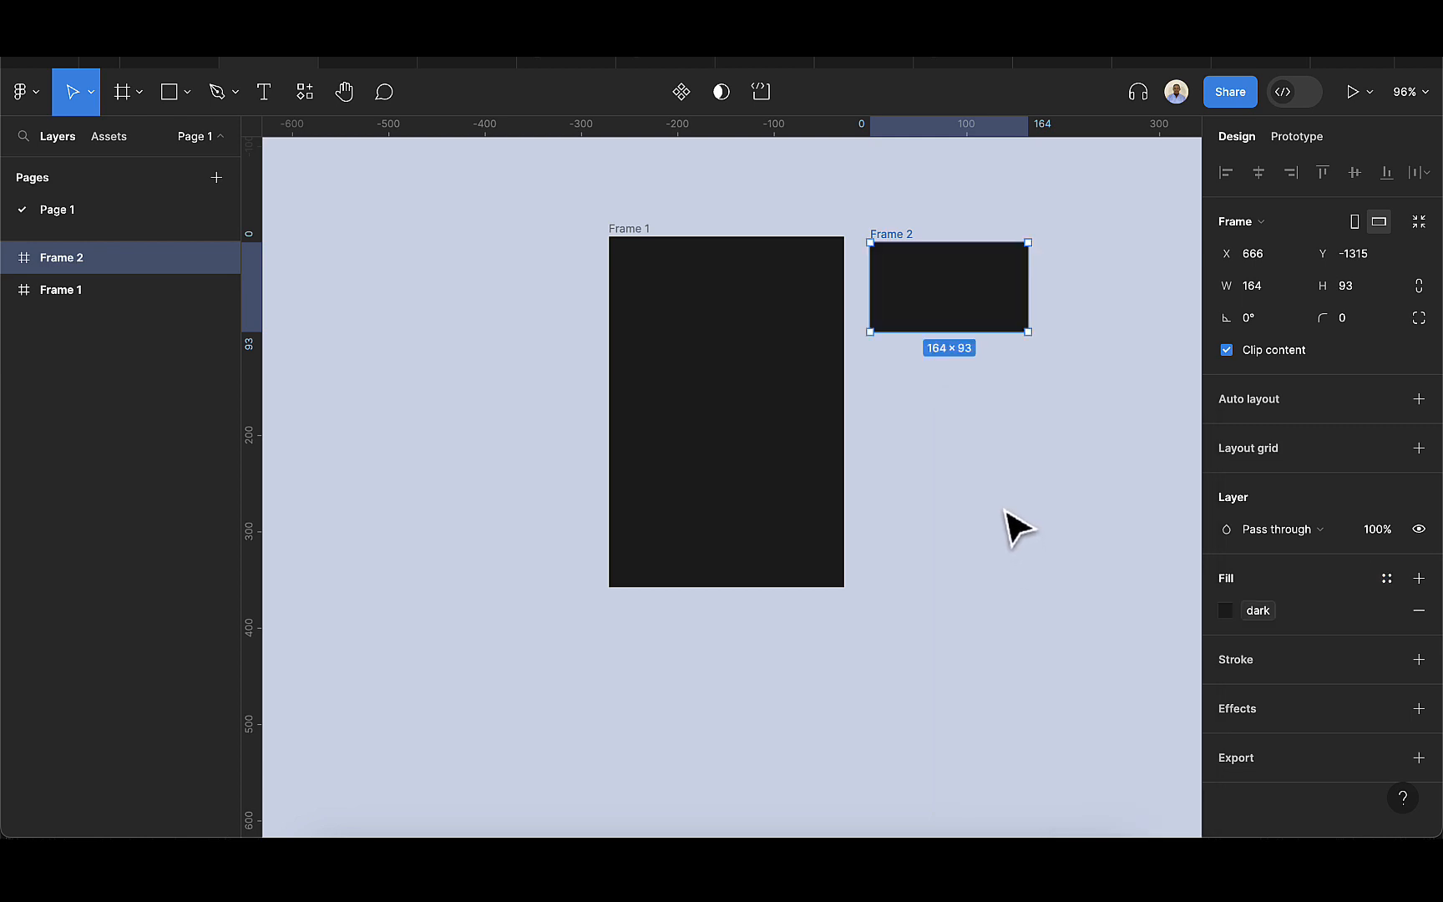
Deselect the second frame and open the local variables of the orders collection.
{"action": "scroll", "coordinate": [1005, 511], "scroll_direction": "right", "scroll_amount": 5}
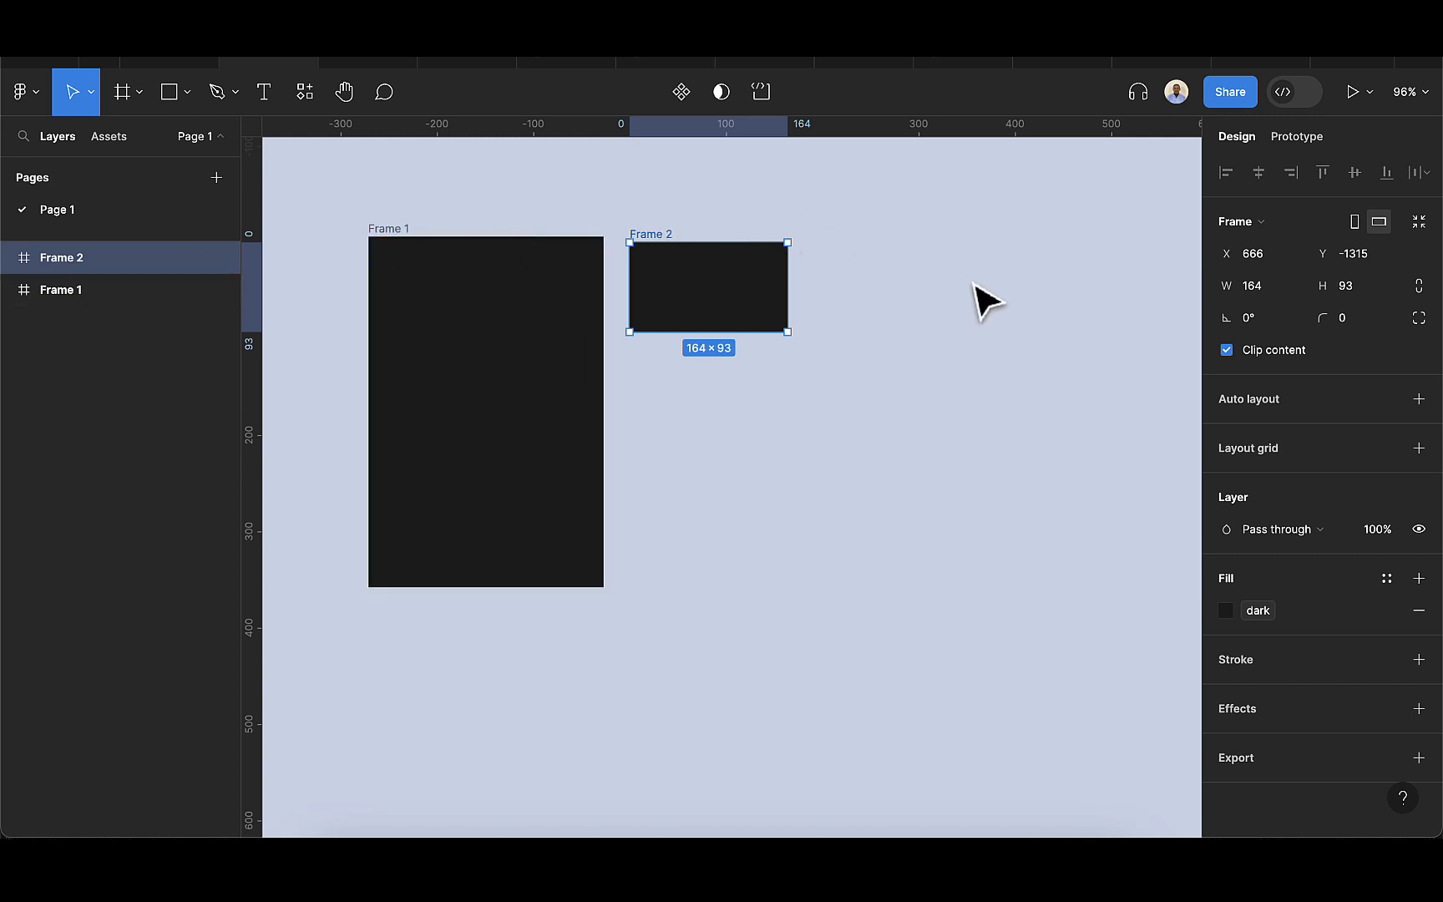
{"action": "left_click", "coordinate": [1061, 268]}
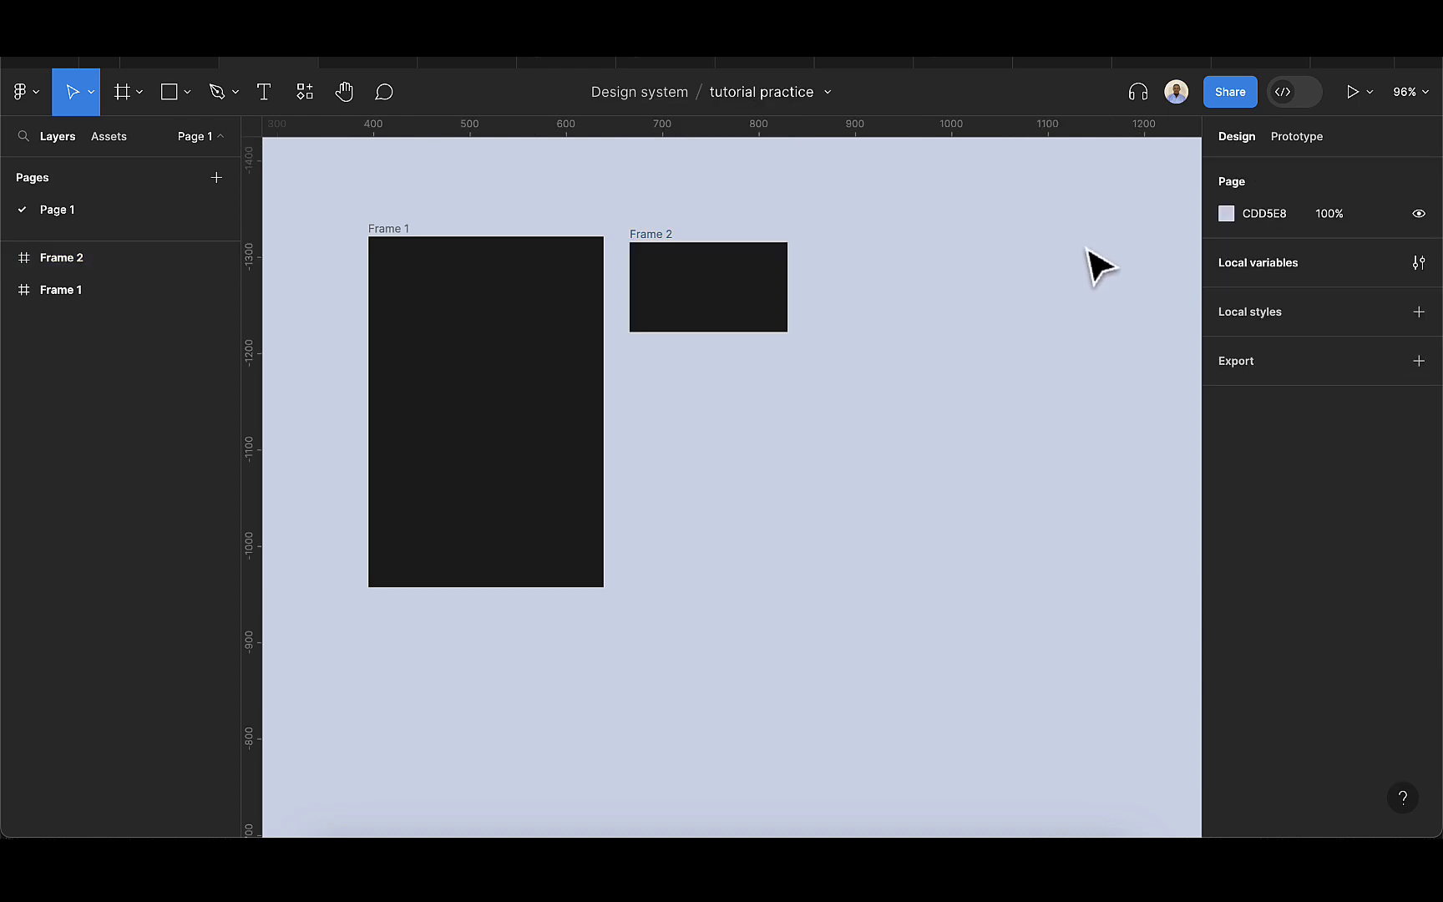
{"action": "left_click", "coordinate": [1291, 136]}
{"action": "left_click", "coordinate": [1250, 138]}
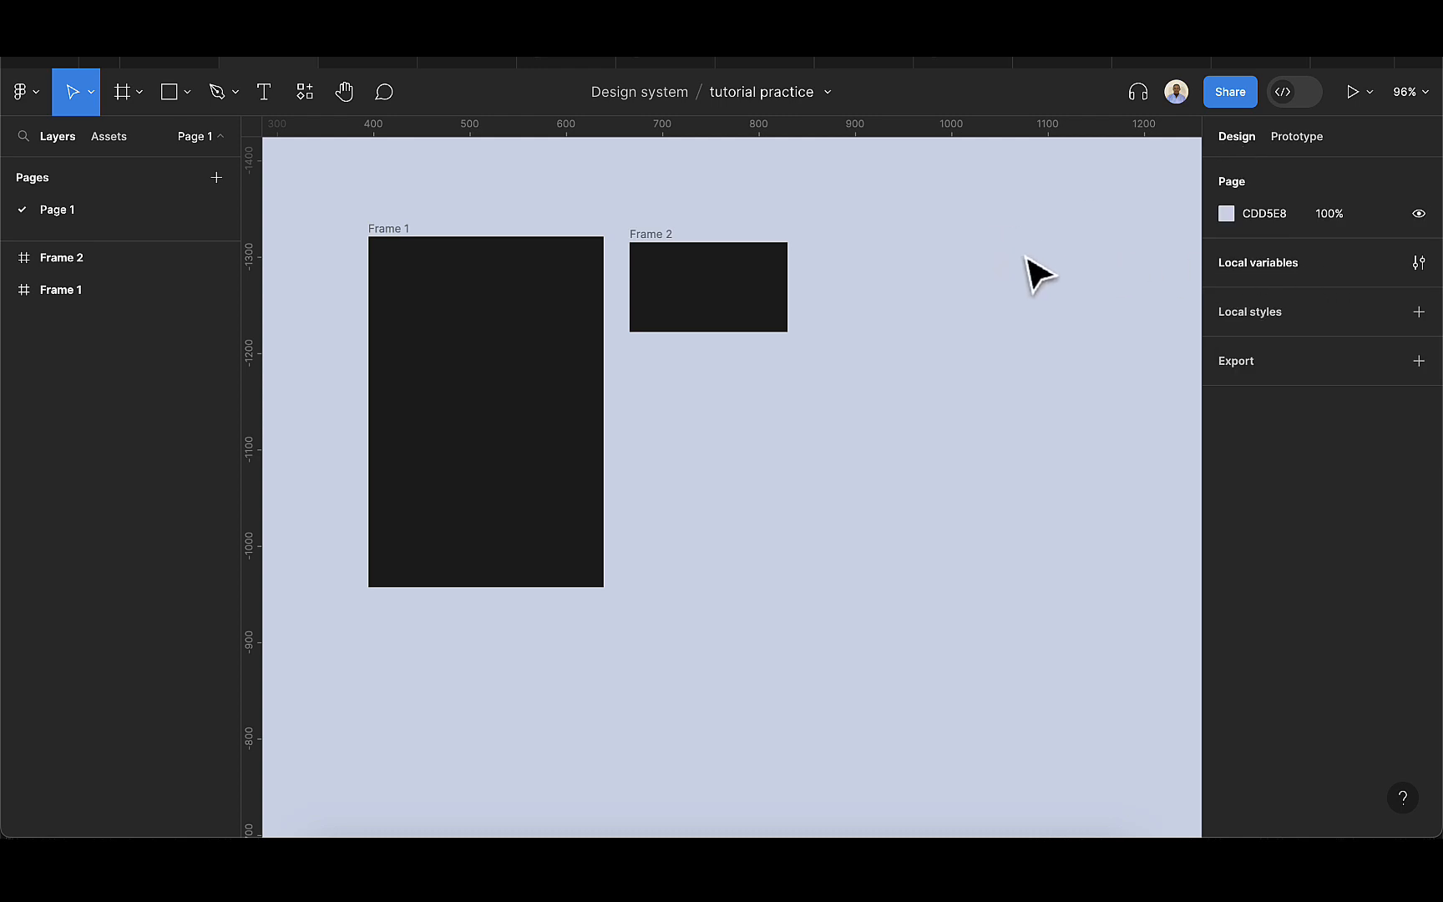
{"action": "left_click", "coordinate": [1419, 262]}
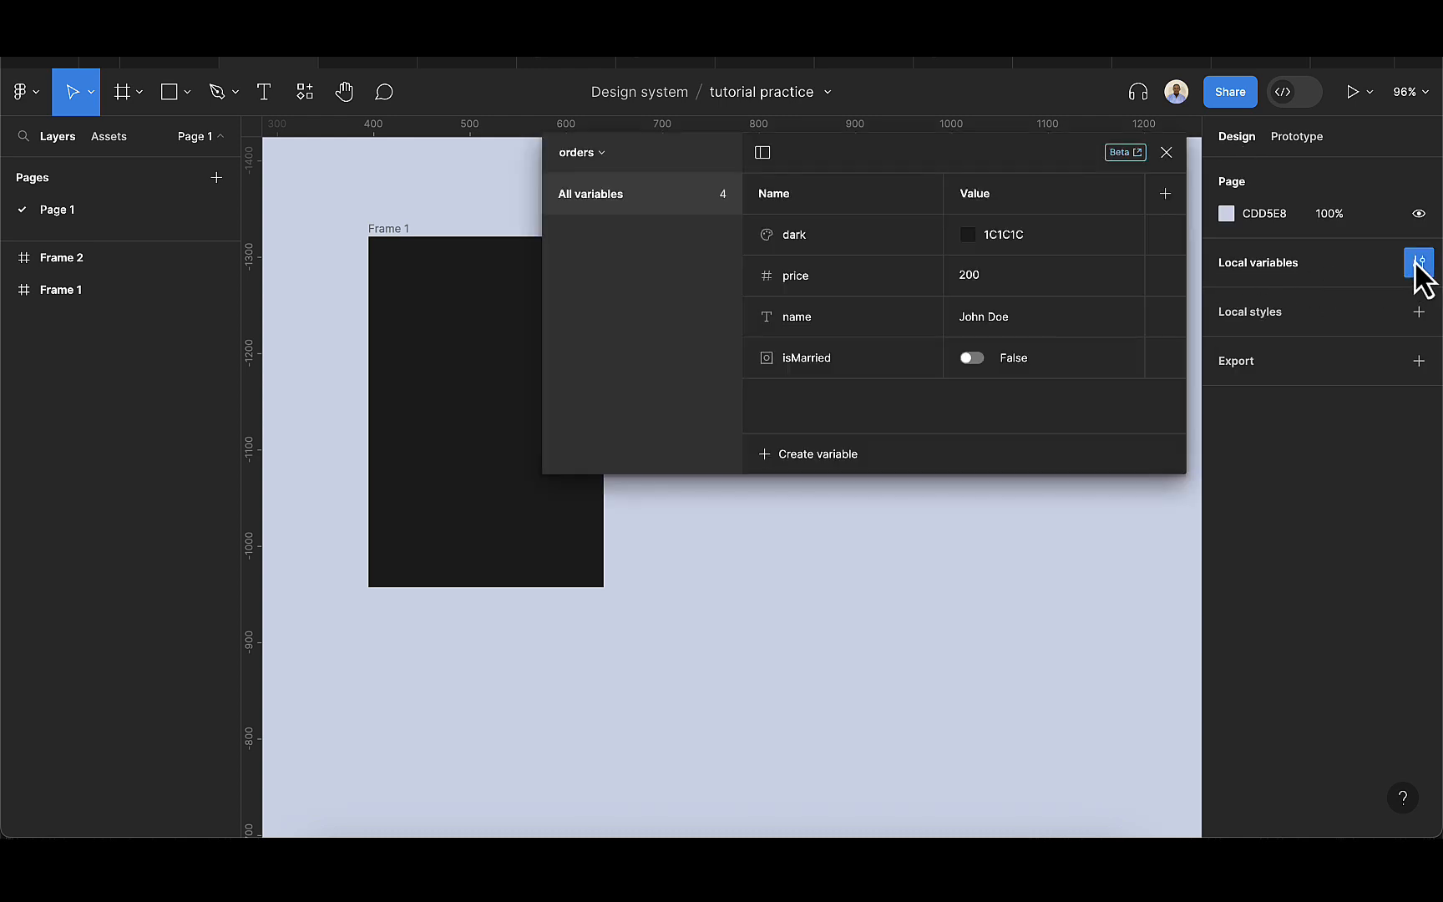
{"action": "left_click", "coordinate": [425, 283]}
{"action": "scroll", "coordinate": [425, 283], "scroll_direction": "right", "scroll_amount": 4}
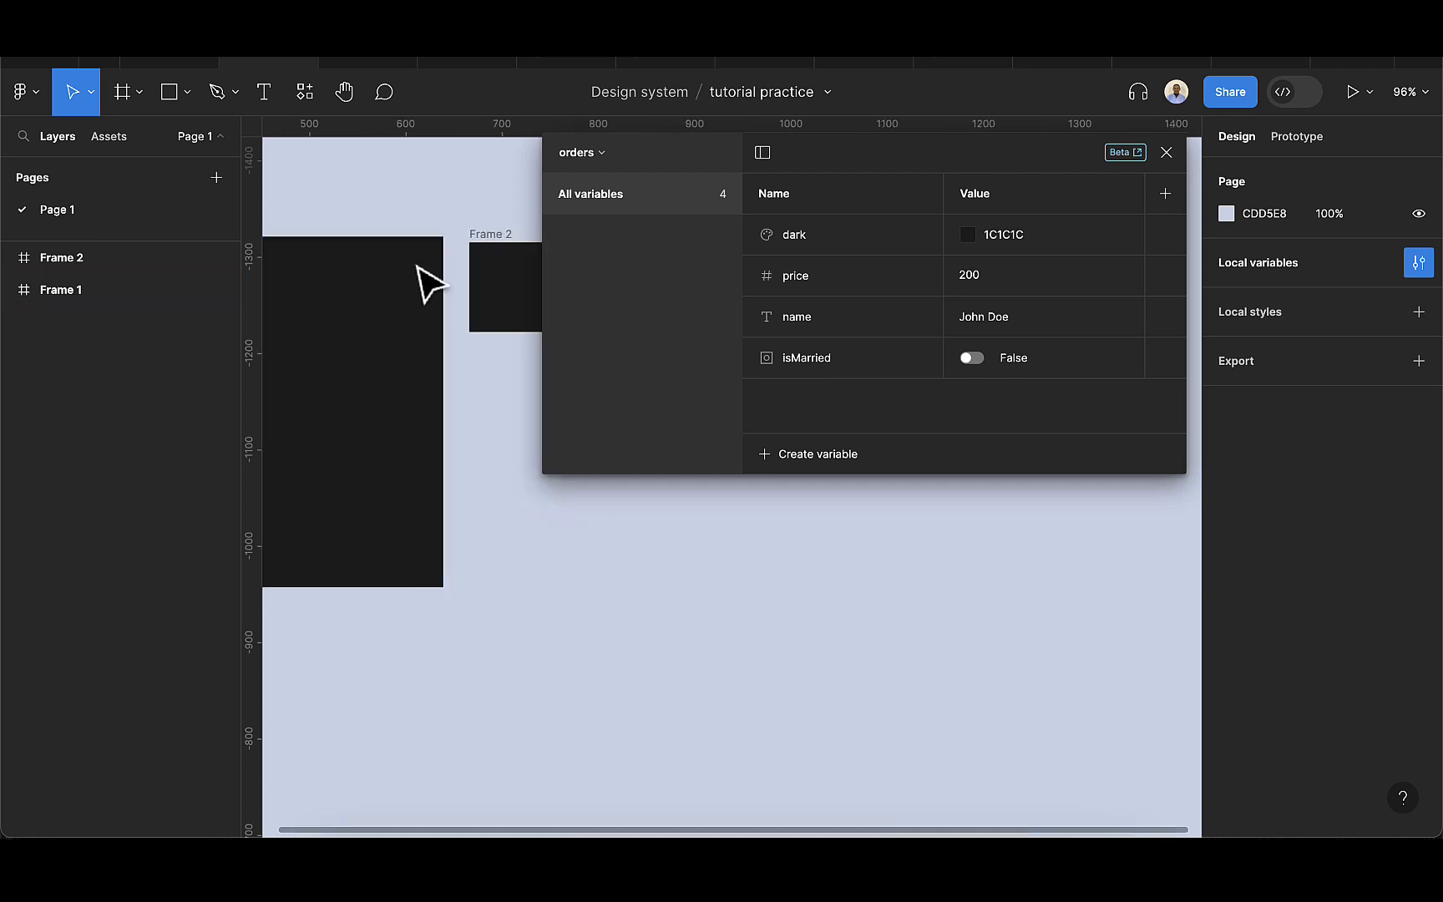
{"action": "scroll", "coordinate": [447, 309], "scroll_direction": "down", "scroll_amount": 3}
{"action": "left_click", "coordinate": [476, 313]}
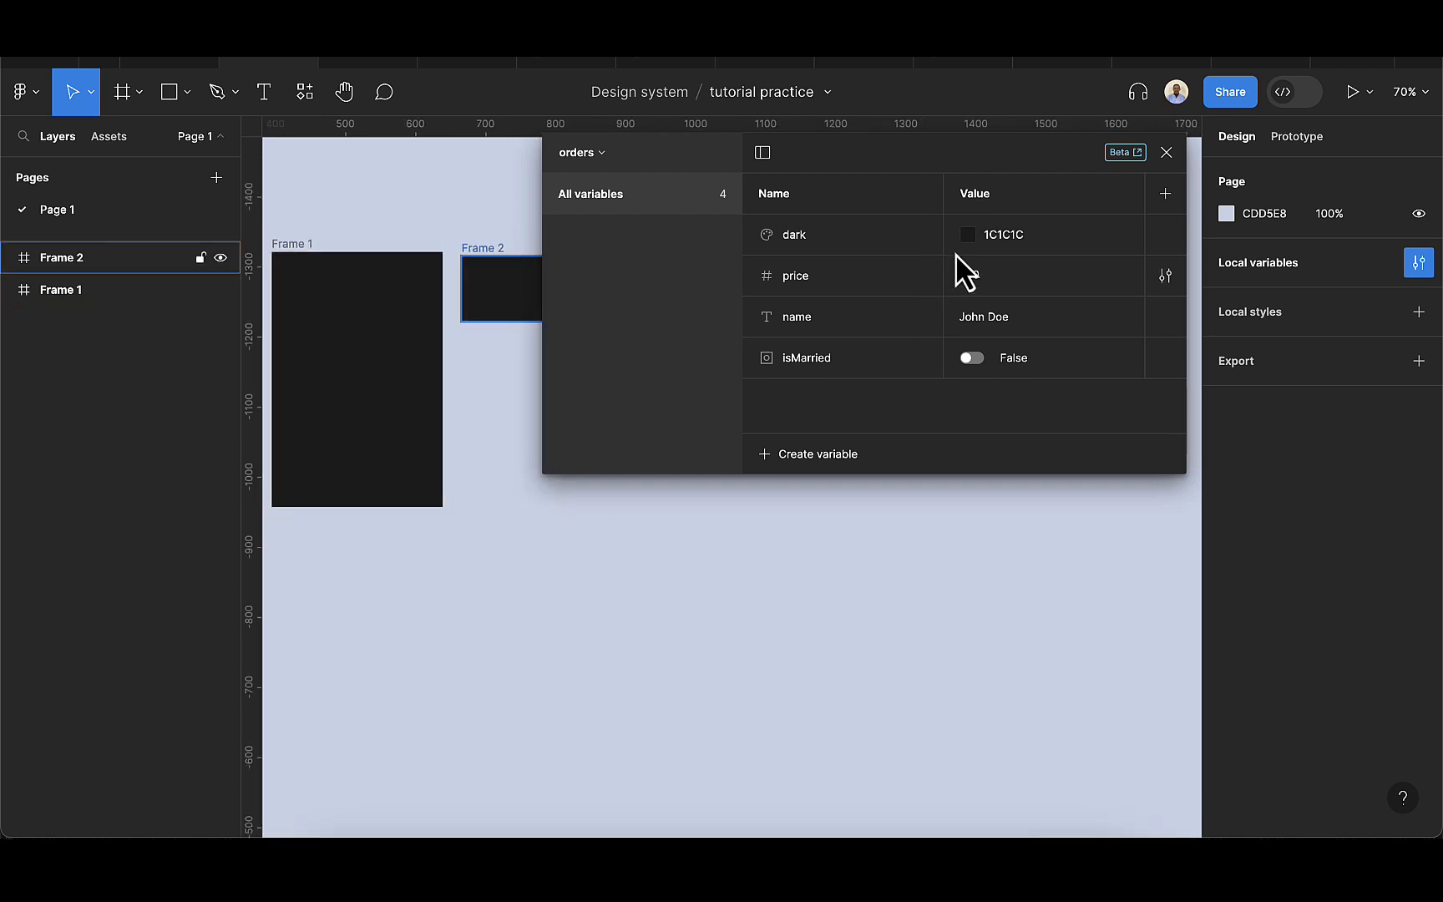
Try the dark color variable in brown 5C4949 and in red D71111 to preview its effect on both frames.
{"action": "left_click", "coordinate": [969, 236]}
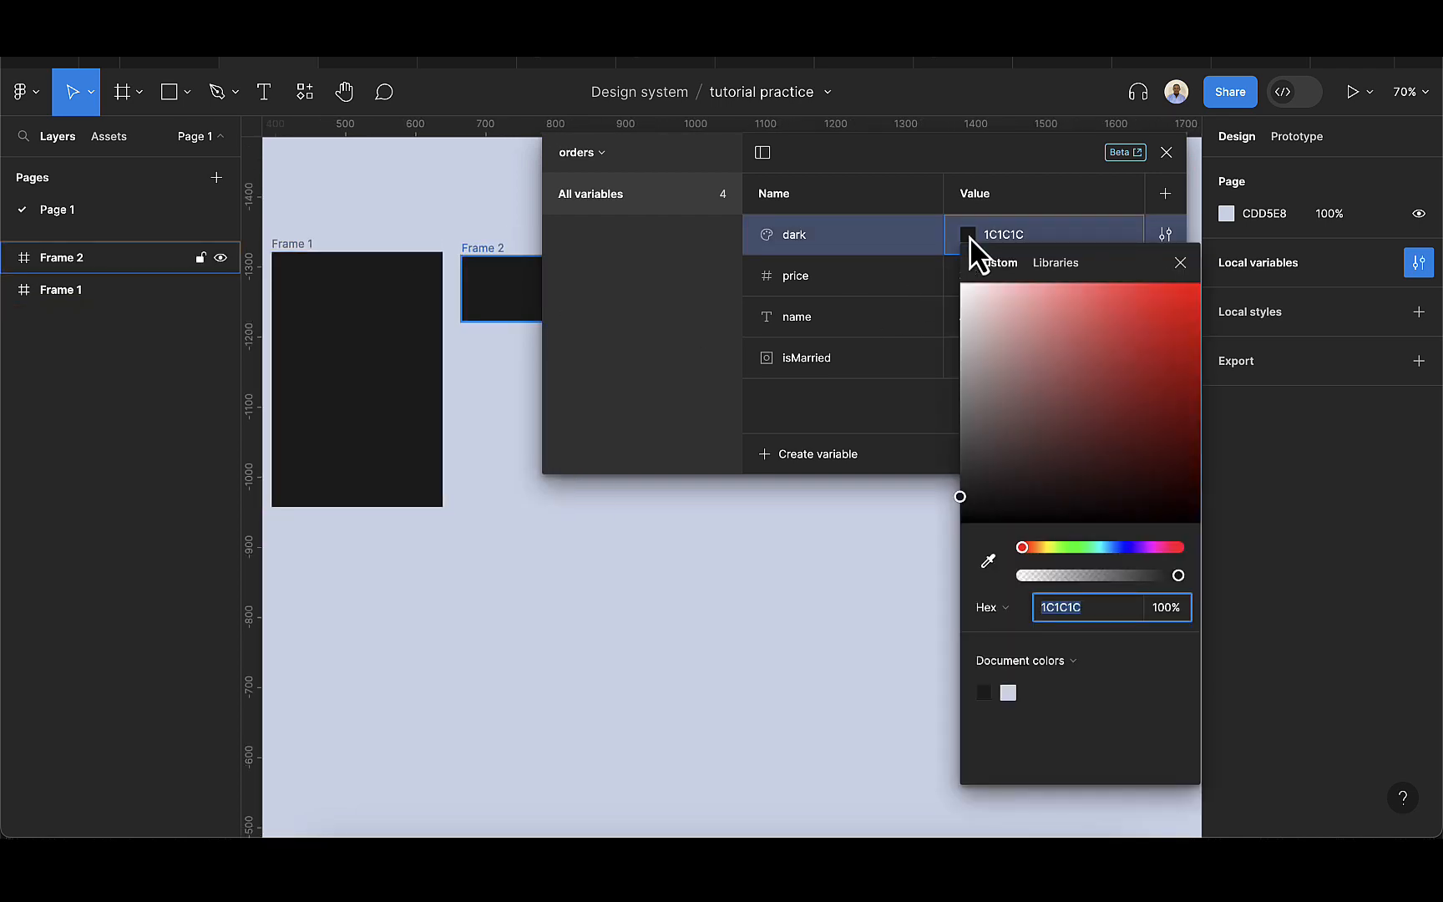
{"action": "left_click", "coordinate": [963, 491]}
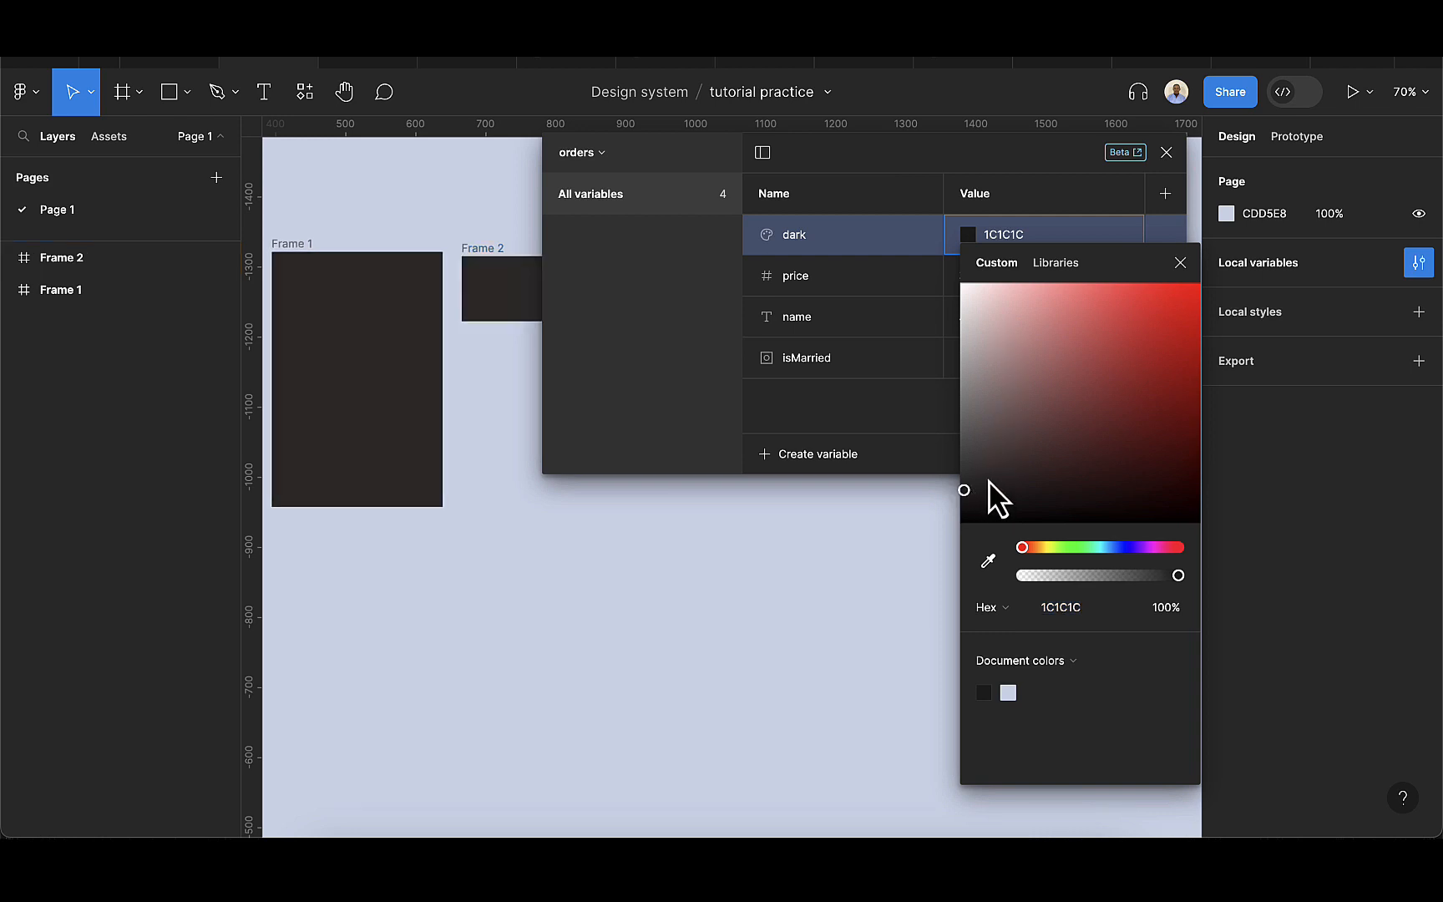
{"action": "left_click_drag", "start_coordinate": [989, 482], "coordinate": [1011, 446]}
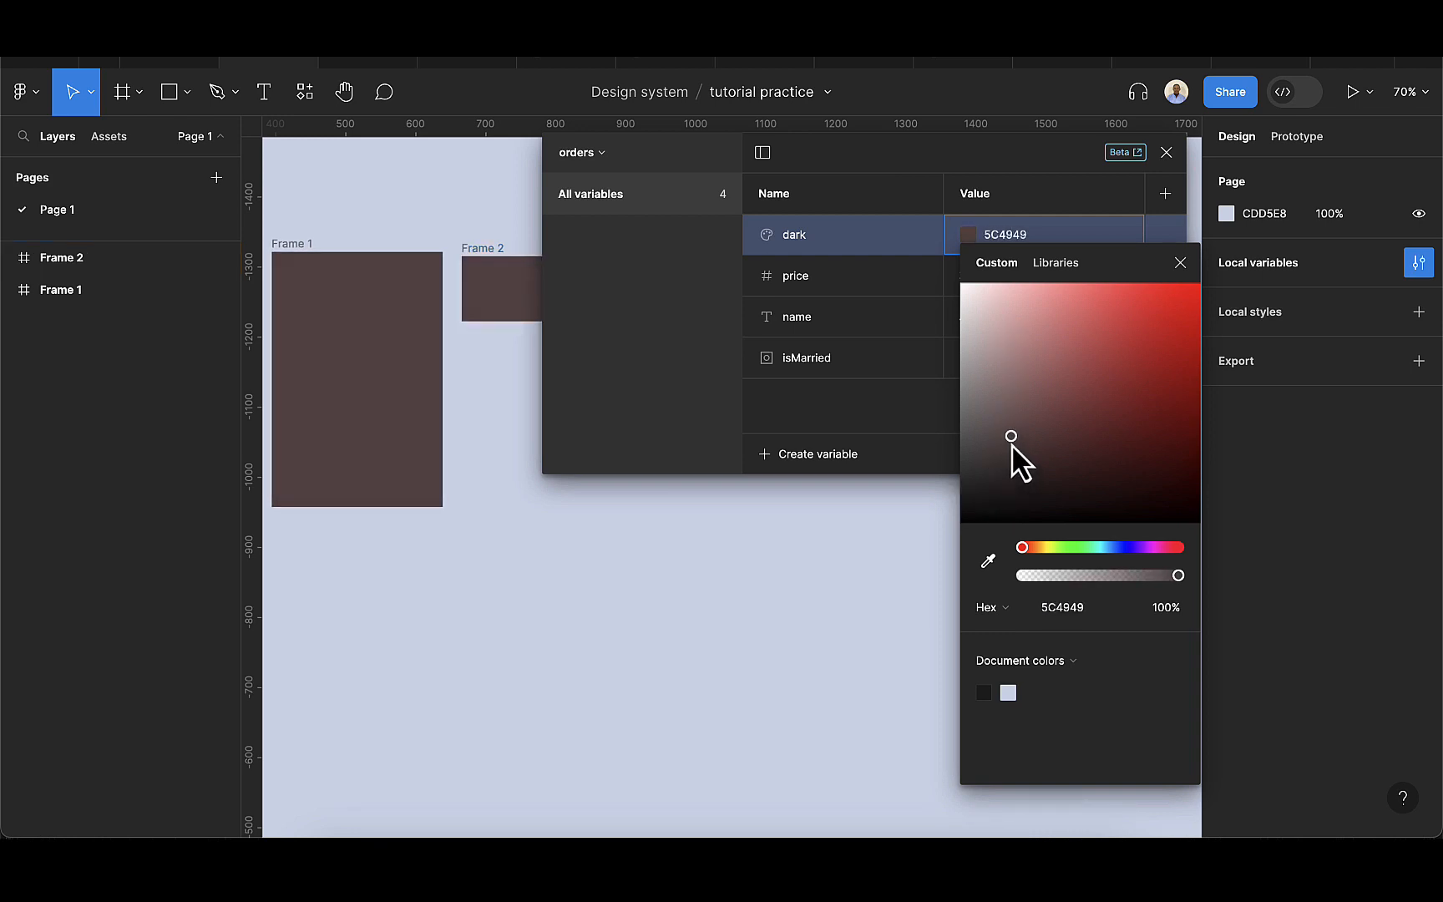
{"action": "left_click", "coordinate": [324, 321]}
{"action": "left_click", "coordinate": [531, 311]}
{"action": "scroll", "coordinate": [475, 321], "scroll_direction": "down", "scroll_amount": 1}
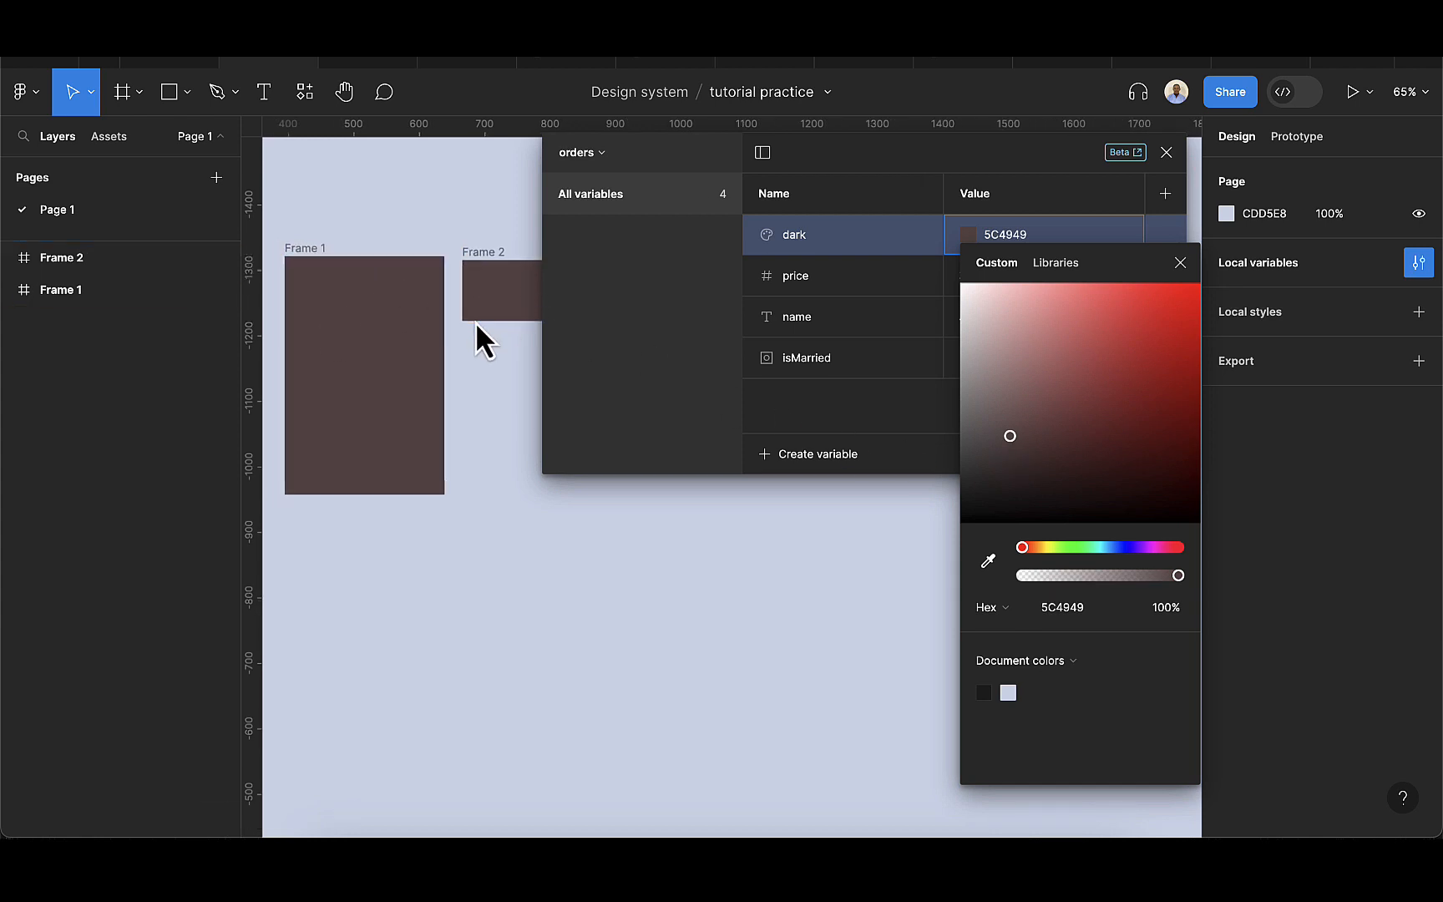
{"action": "left_click_drag", "start_coordinate": [1014, 441], "coordinate": [1013, 429]}
{"action": "left_click", "coordinate": [1138, 348]}
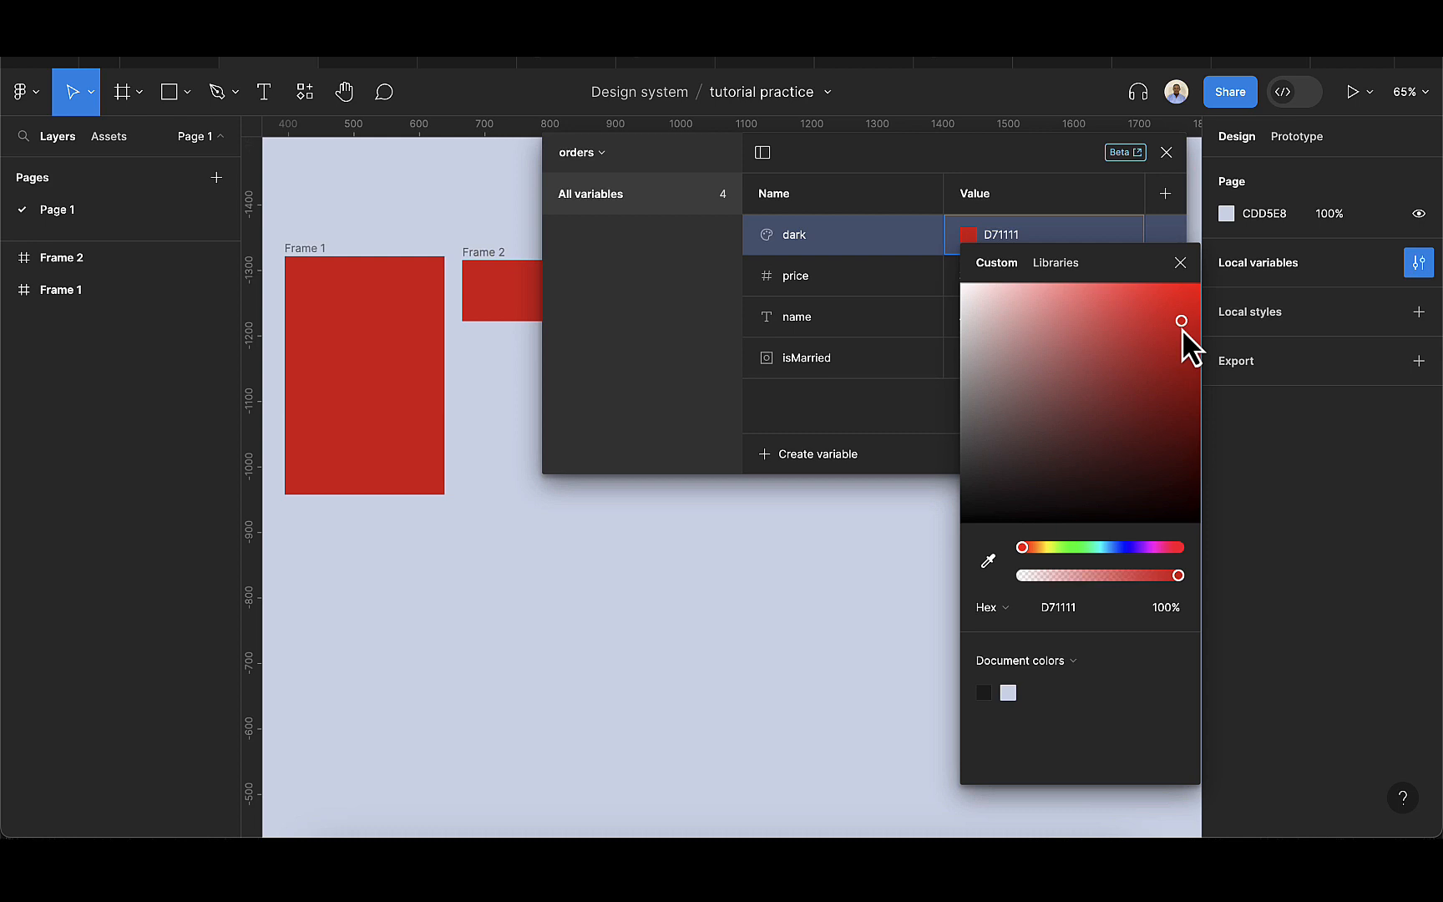
Set the dark color variable to near-black 241F1F and close the variables window.
{"action": "left_click_drag", "start_coordinate": [1177, 335], "coordinate": [1000, 492]}
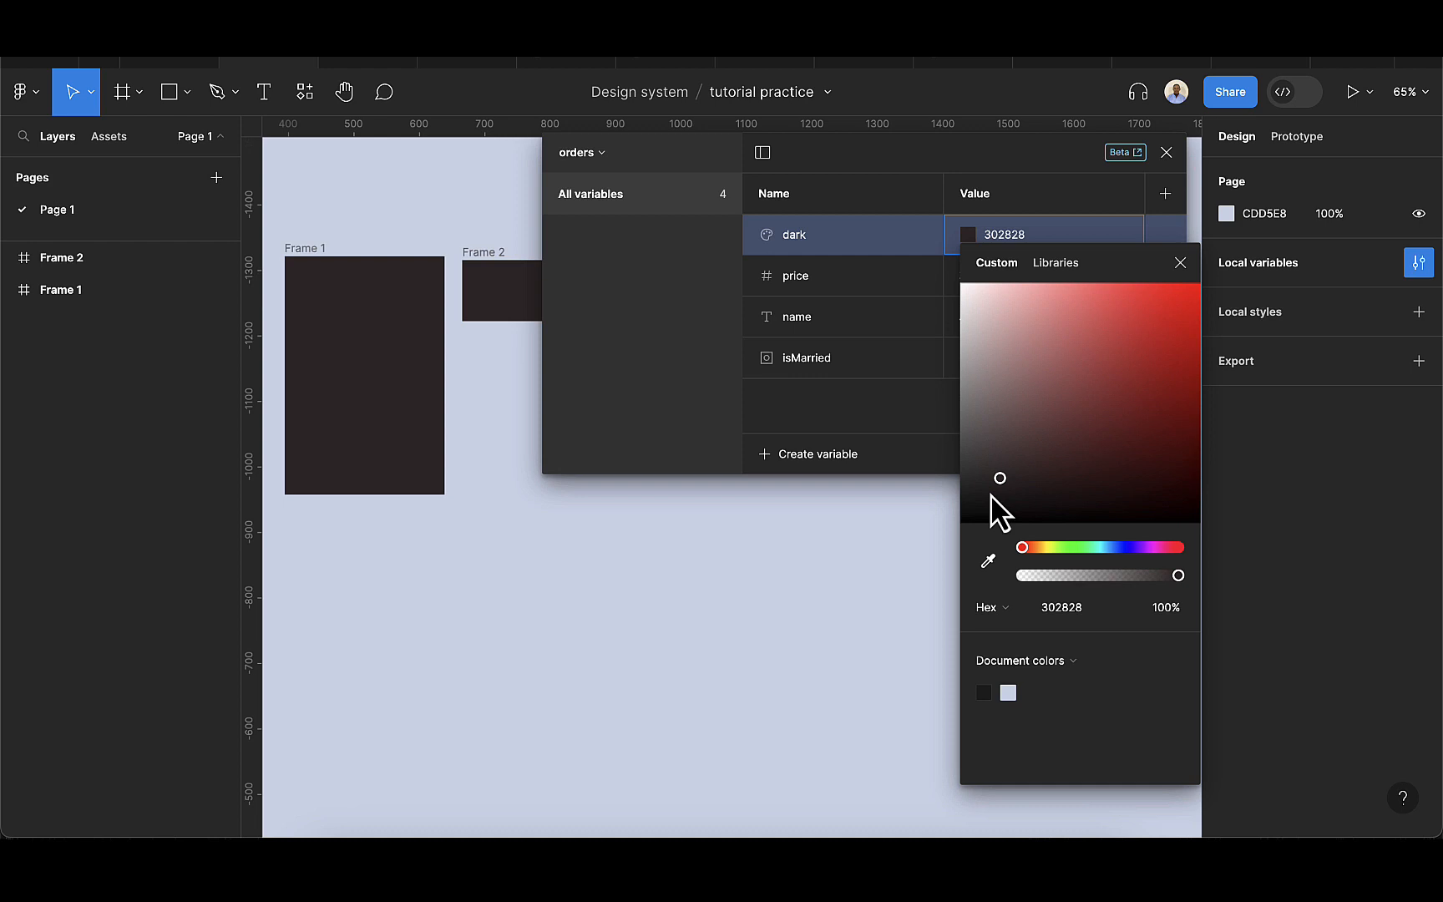
{"action": "left_click", "coordinate": [994, 491]}
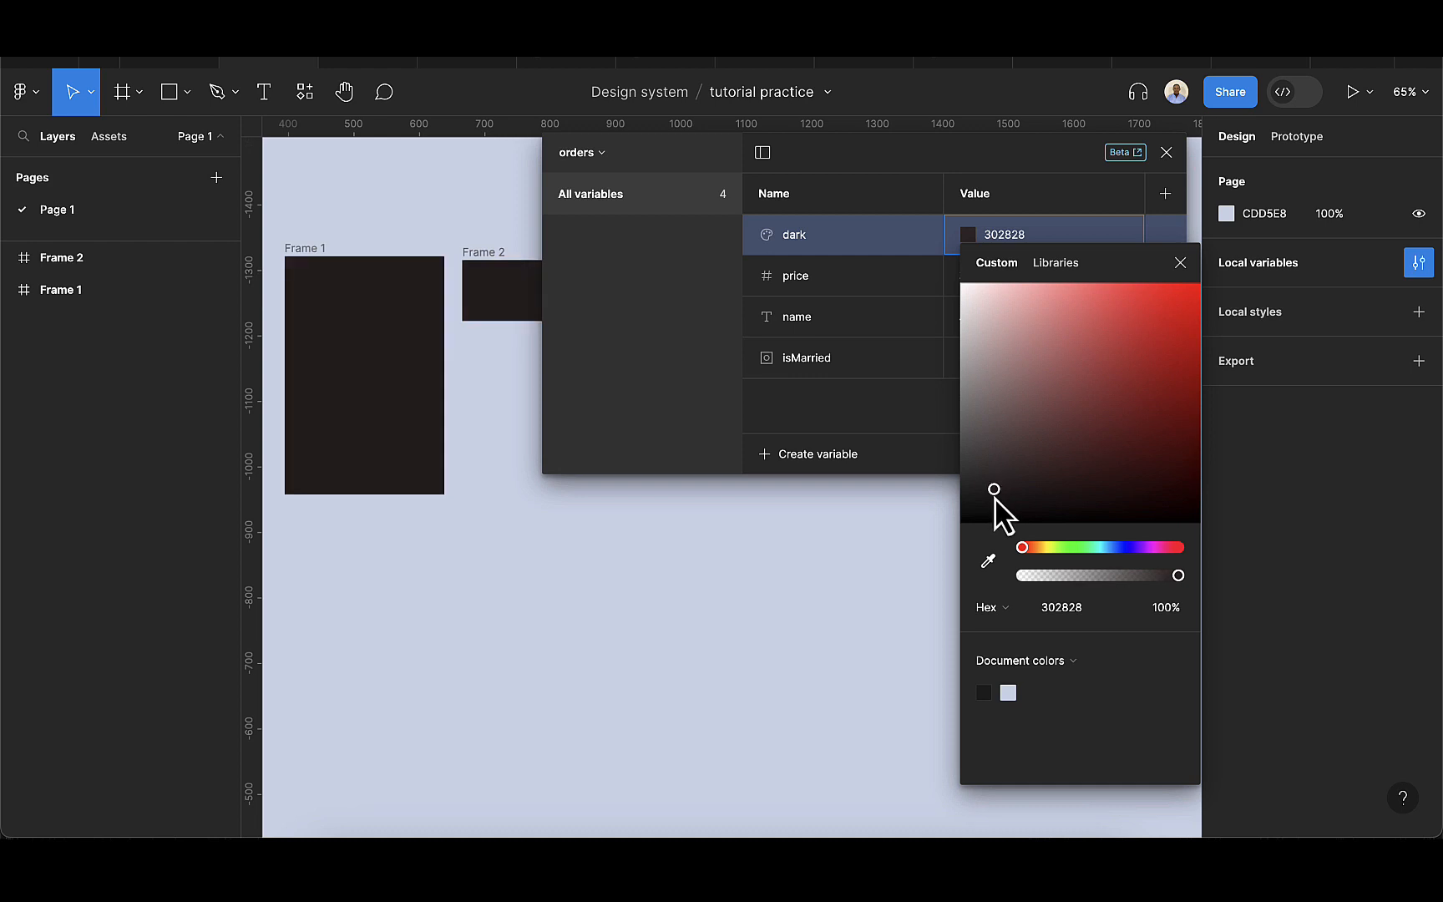
{"action": "left_click", "coordinate": [1180, 263]}
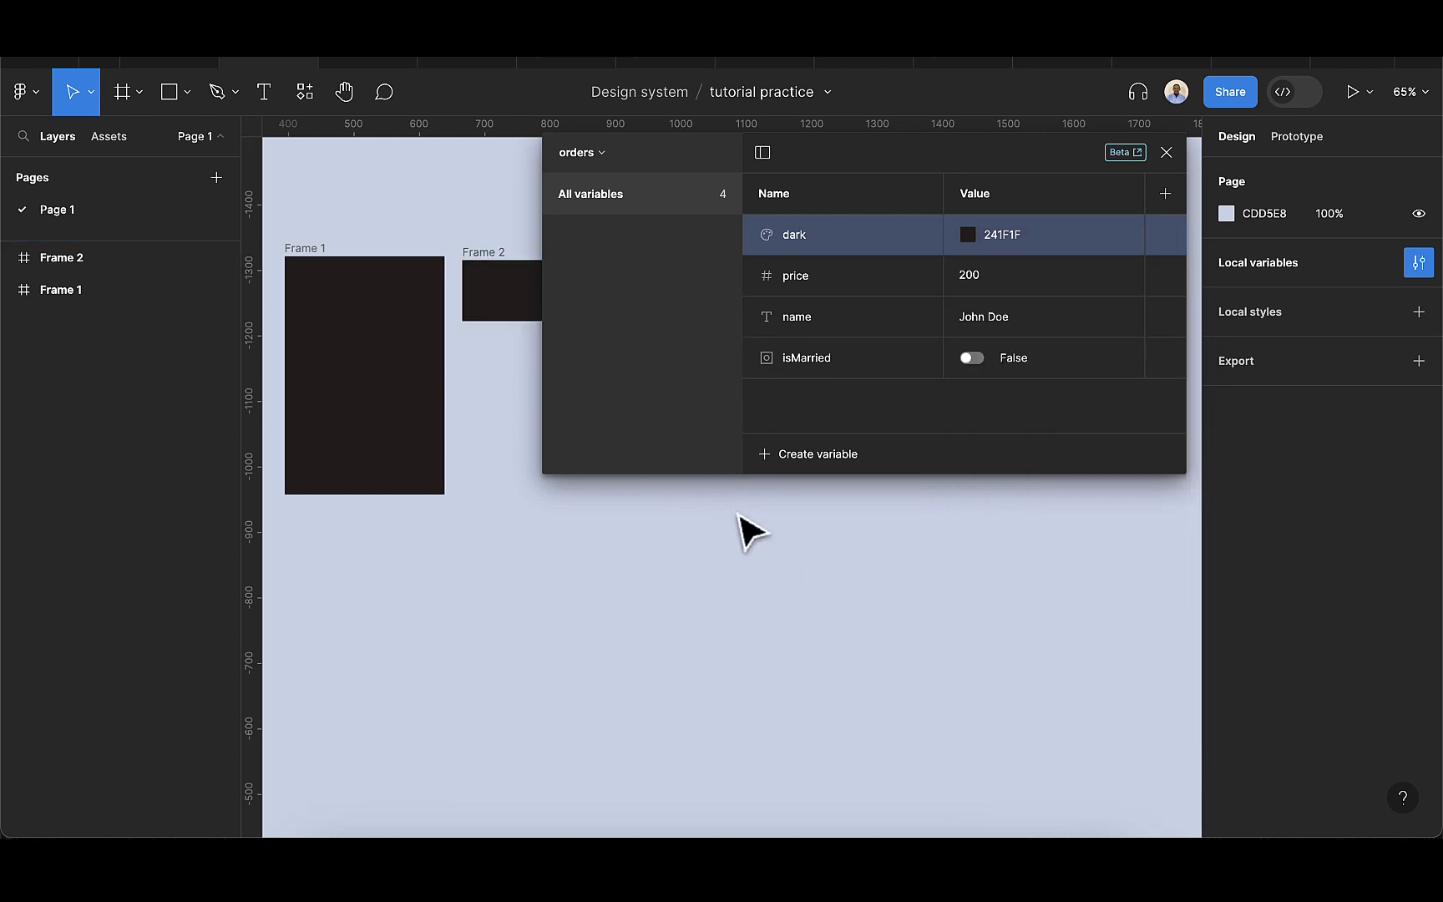
{"action": "left_click", "coordinate": [1167, 152]}
Add the text "900" inside Frame 1 at about X 42, Y 108.
{"action": "left_click", "coordinate": [309, 421]}
{"action": "scroll", "coordinate": [354, 416], "scroll_direction": "left", "scroll_amount": 3}
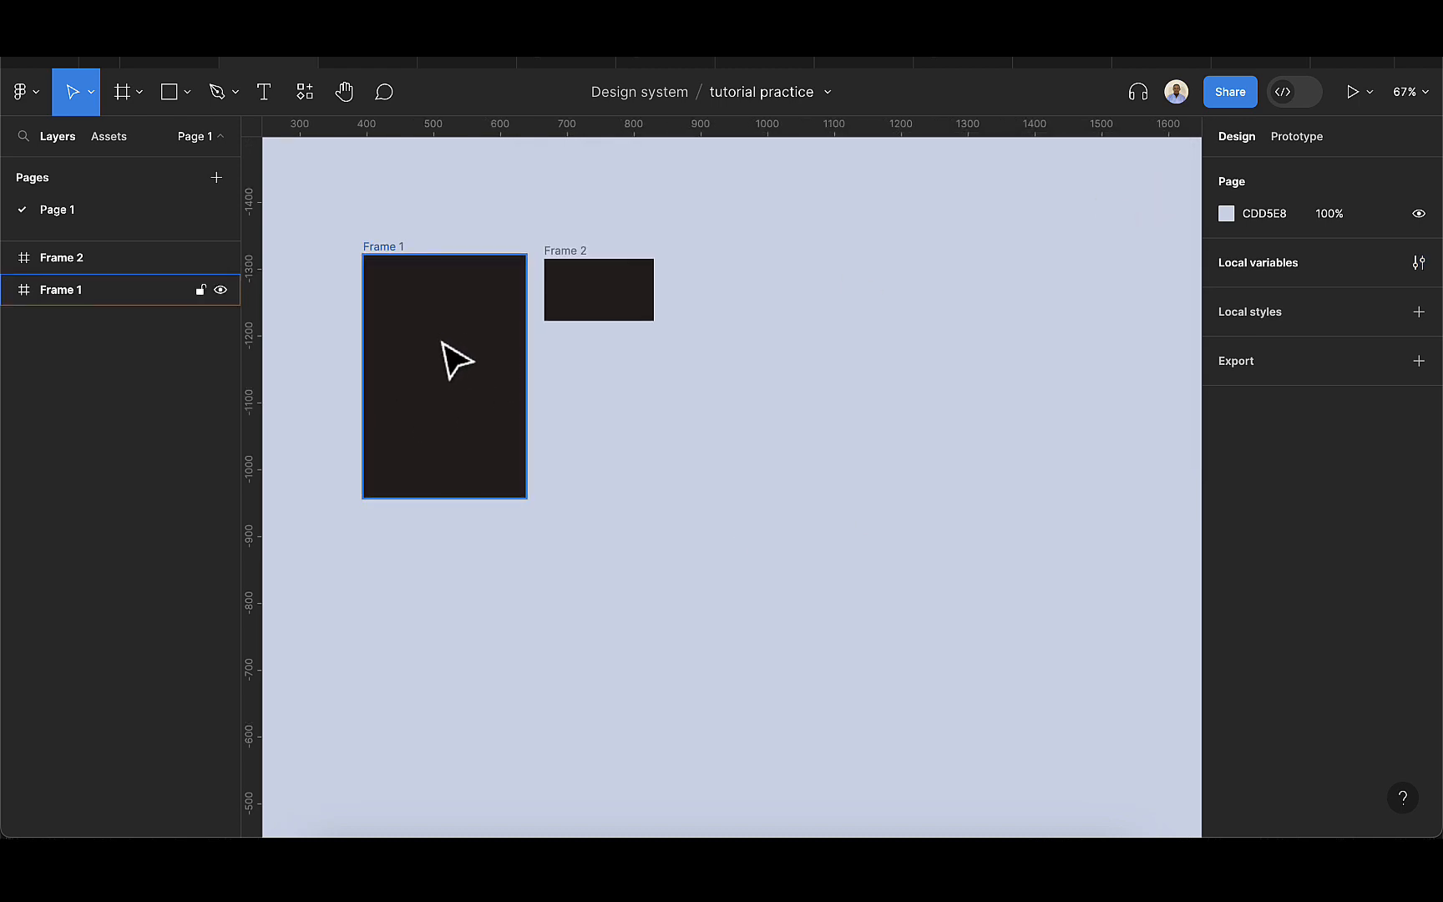
{"action": "scroll", "coordinate": [442, 343], "scroll_direction": "up", "scroll_amount": 2}
{"action": "left_click", "coordinate": [299, 236]}
{"action": "left_click", "coordinate": [264, 94]}
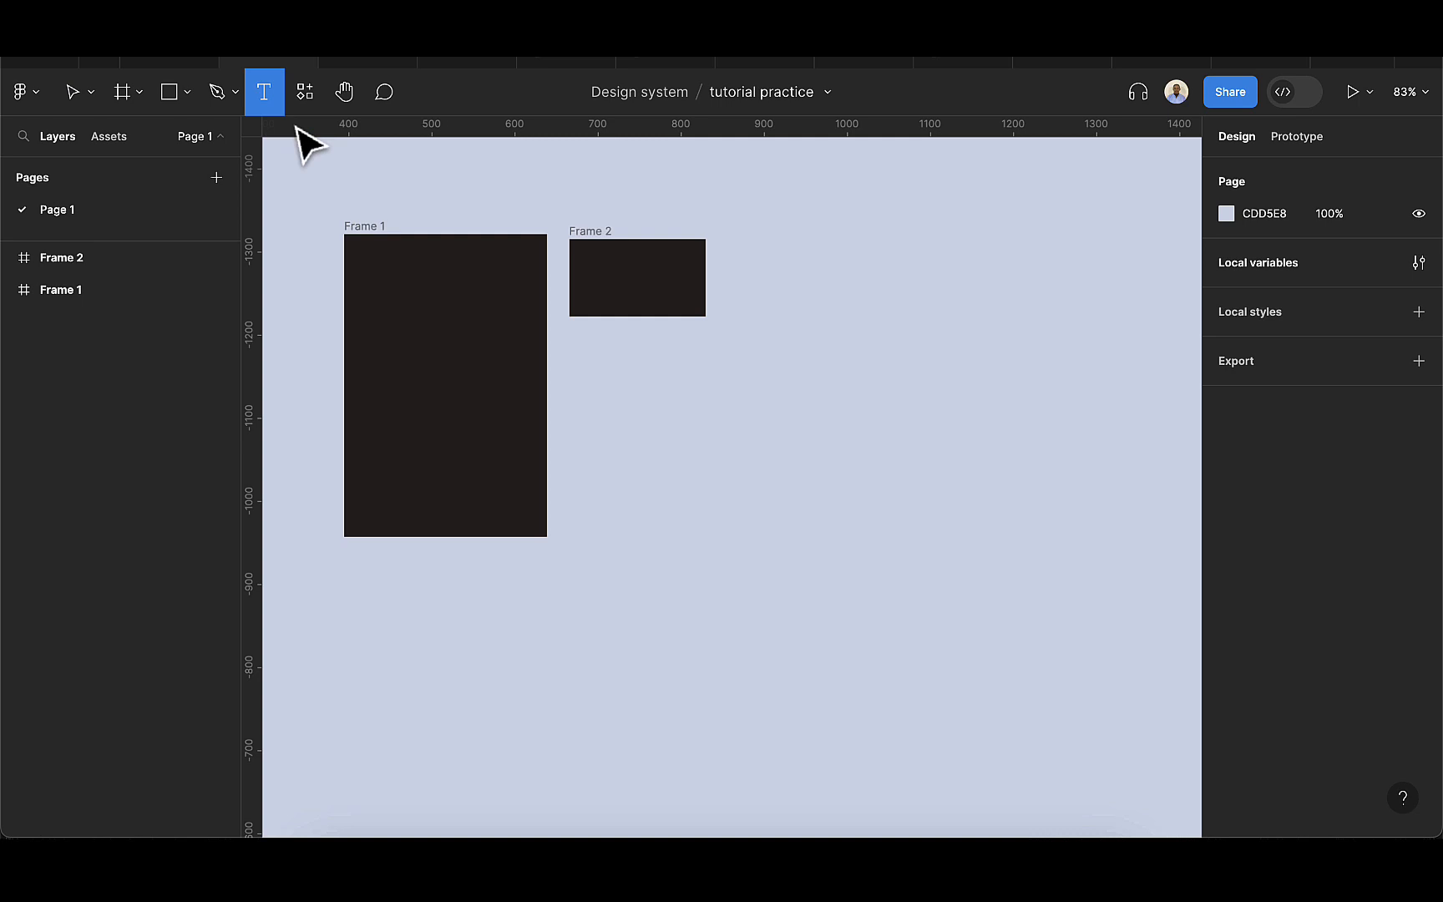
{"action": "left_click", "coordinate": [394, 333]}
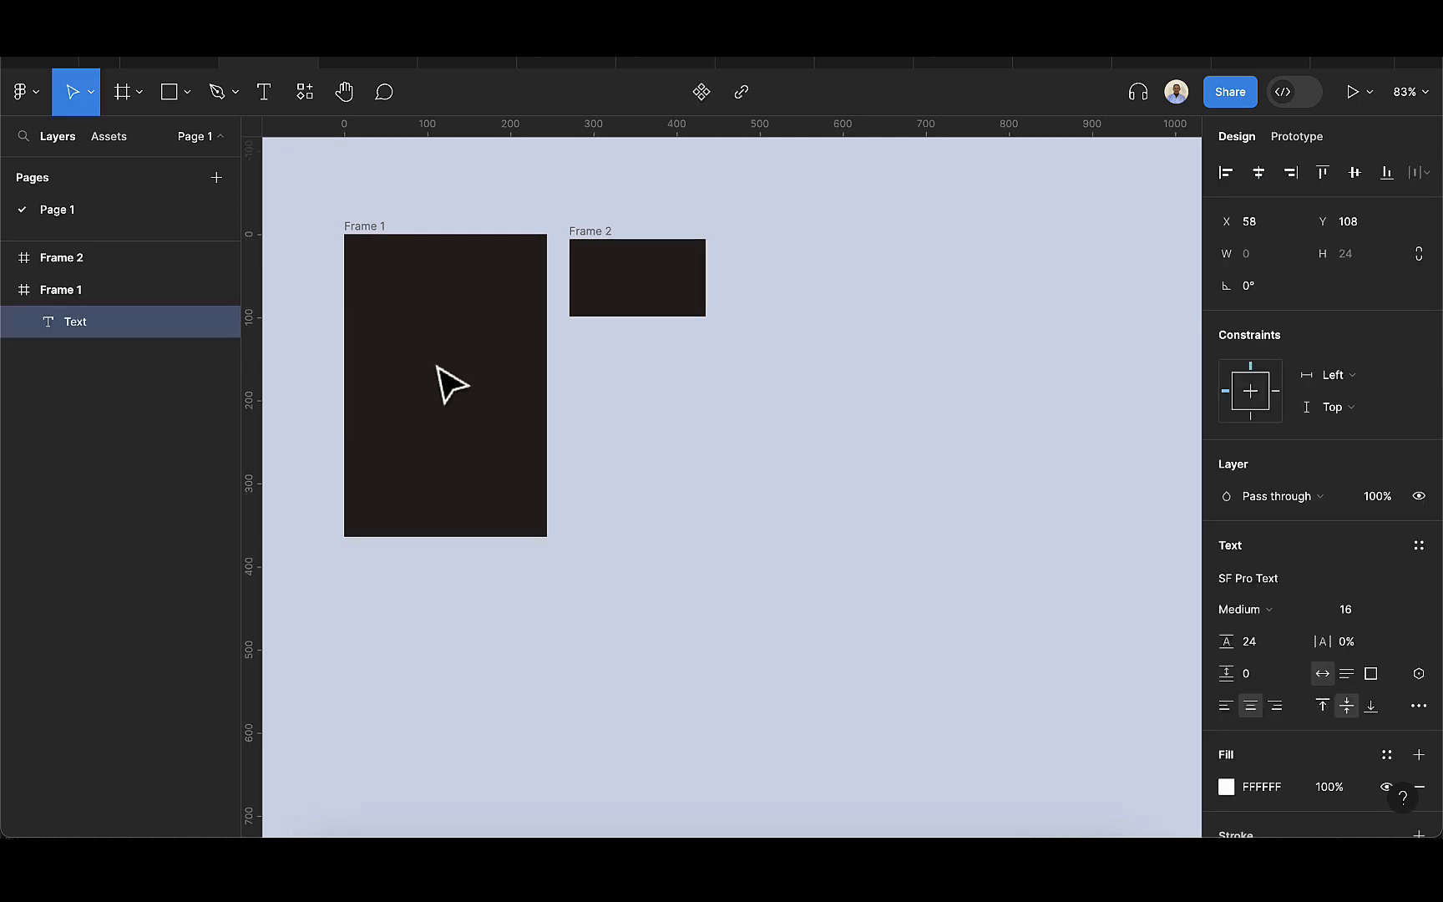
{"action": "type", "text": "900"}
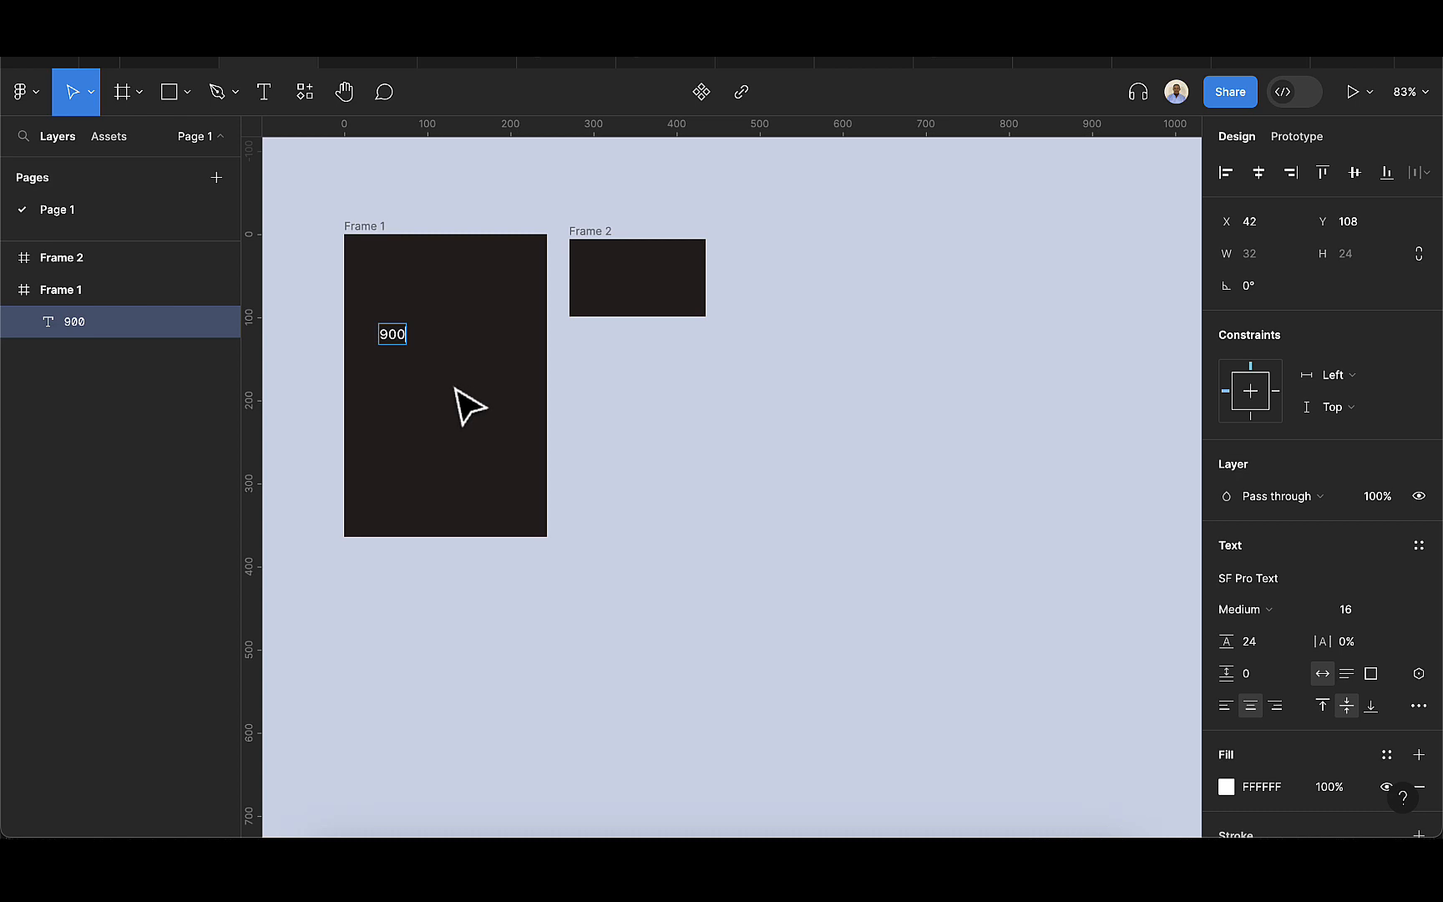
{"action": "key", "text": "Escape"}
Add a "Price" text in Frame 1 and move the 900 text beside it, on the same line at X 71, Y 70.
{"action": "scroll", "coordinate": [388, 387], "scroll_direction": "up", "scroll_amount": 1}
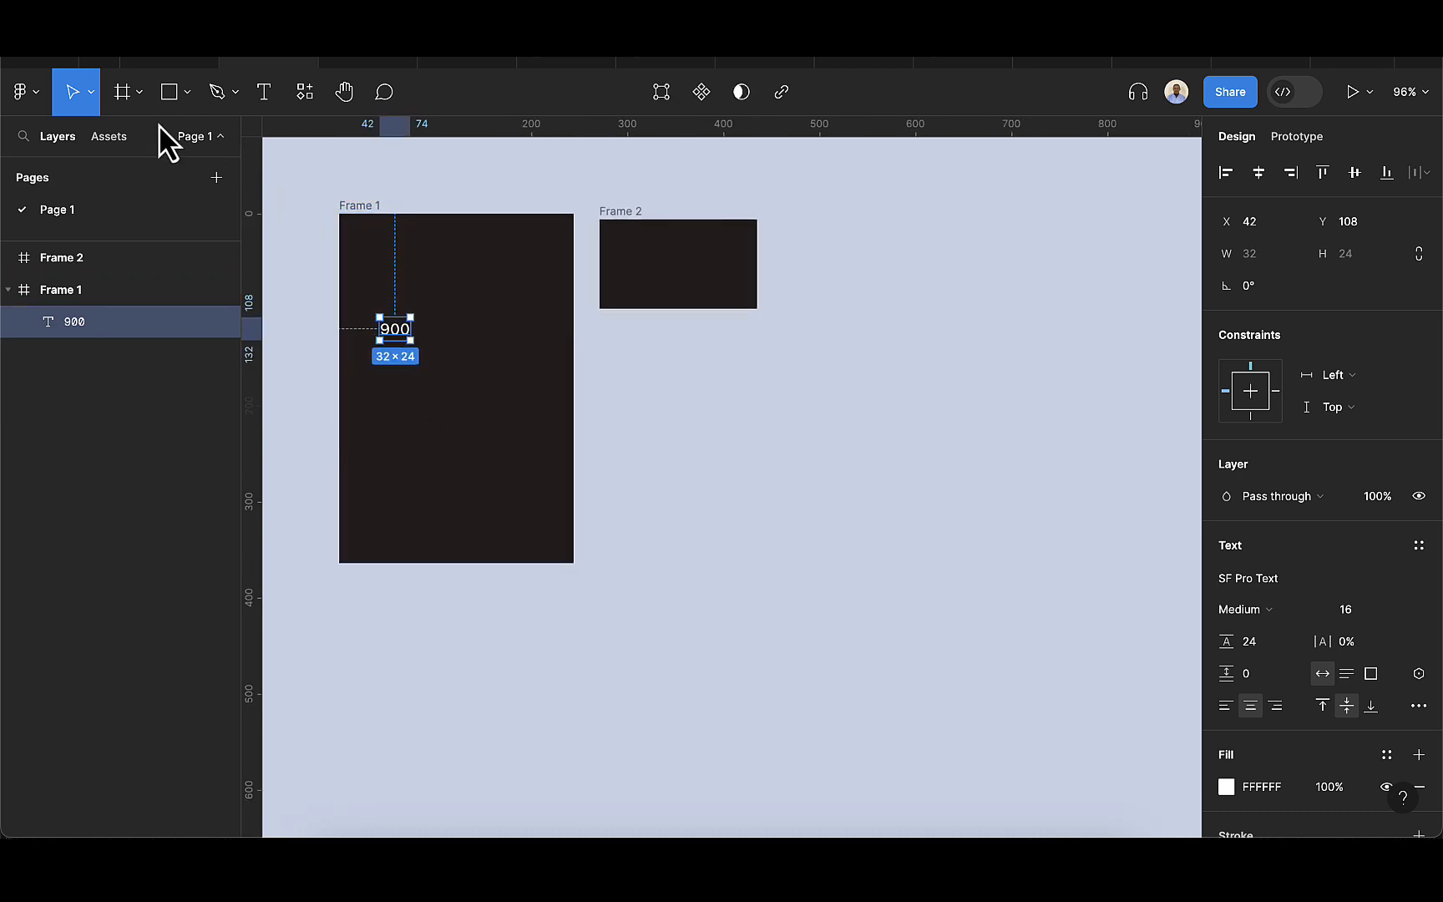
{"action": "left_click", "coordinate": [264, 92]}
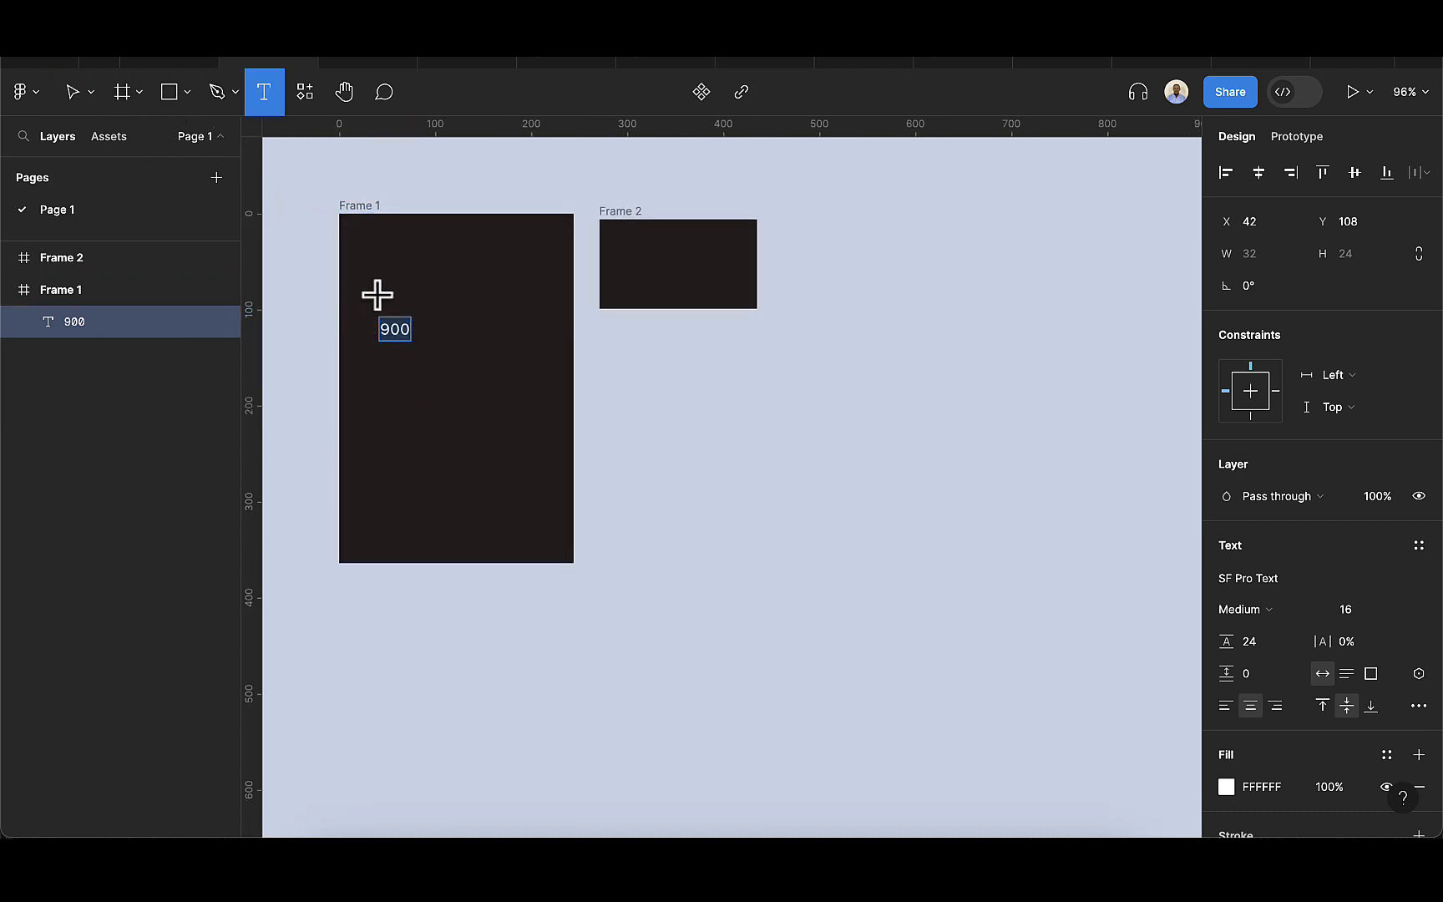
{"action": "left_click", "coordinate": [376, 292]}
{"action": "type", "text": "Pric"}
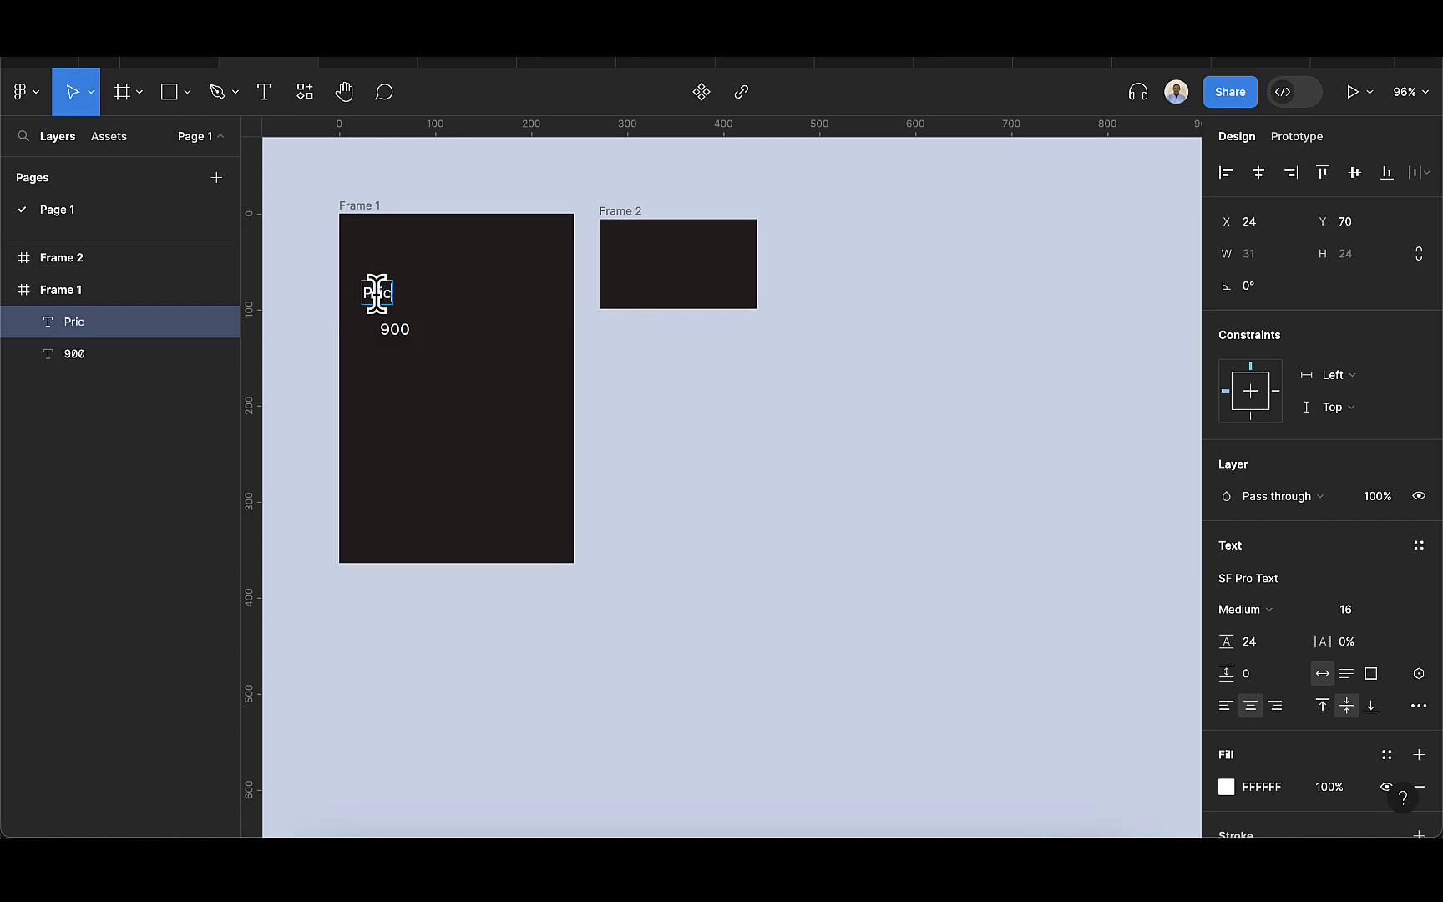
{"action": "type", "text": "e"}
{"action": "key", "text": "Escape"}
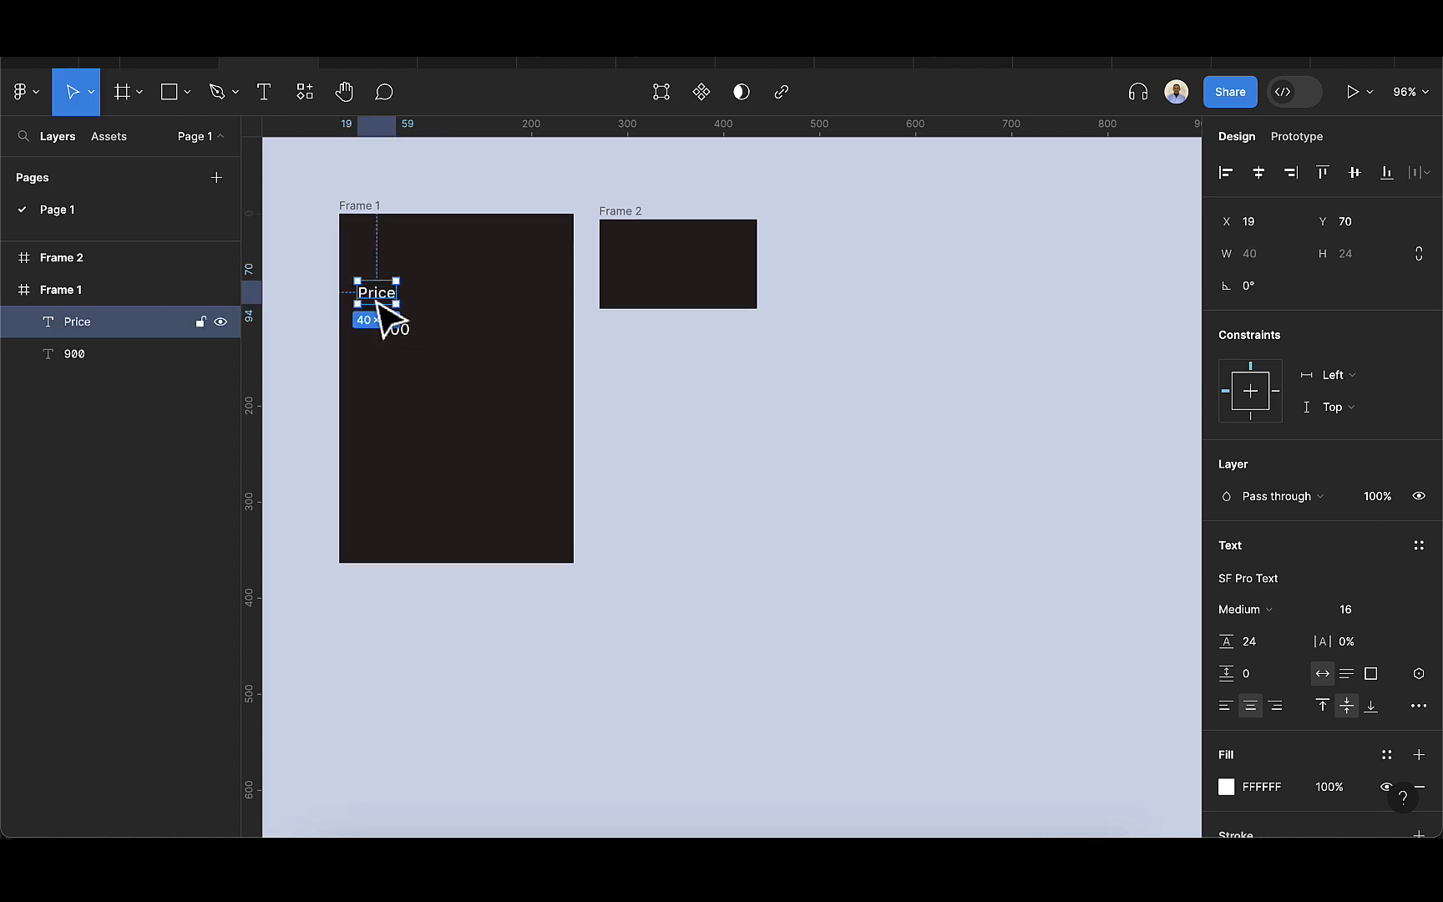
{"action": "left_click_drag", "start_coordinate": [394, 332], "coordinate": [420, 297]}
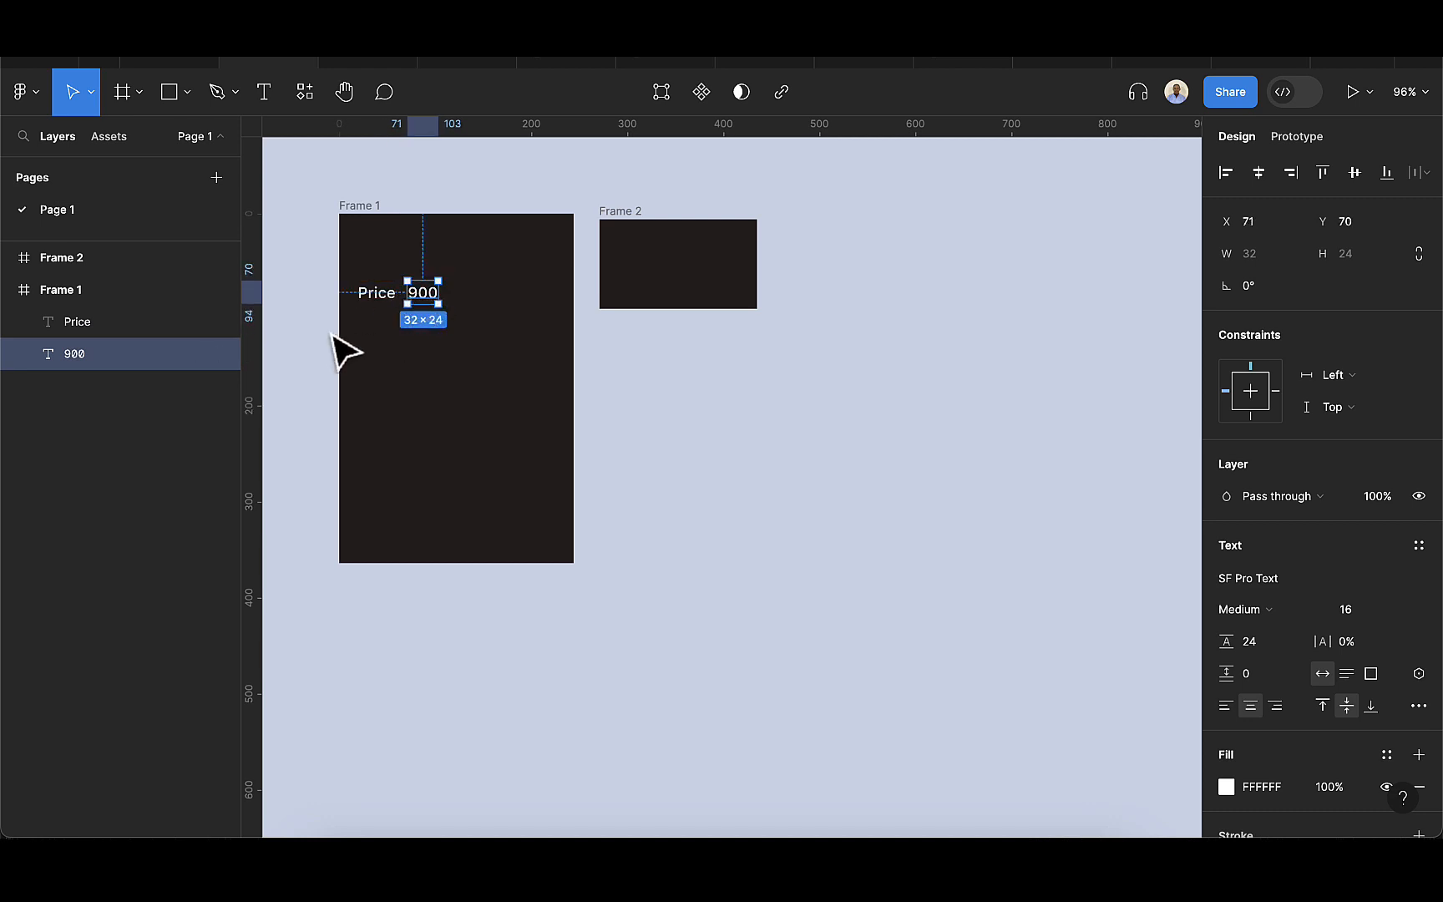
{"action": "left_click", "coordinate": [303, 345]}
Apply the price number variable to the 900 text in Frame 1.
{"action": "scroll", "coordinate": [326, 345], "scroll_direction": "up", "scroll_amount": 3}
{"action": "left_click", "coordinate": [441, 299]}
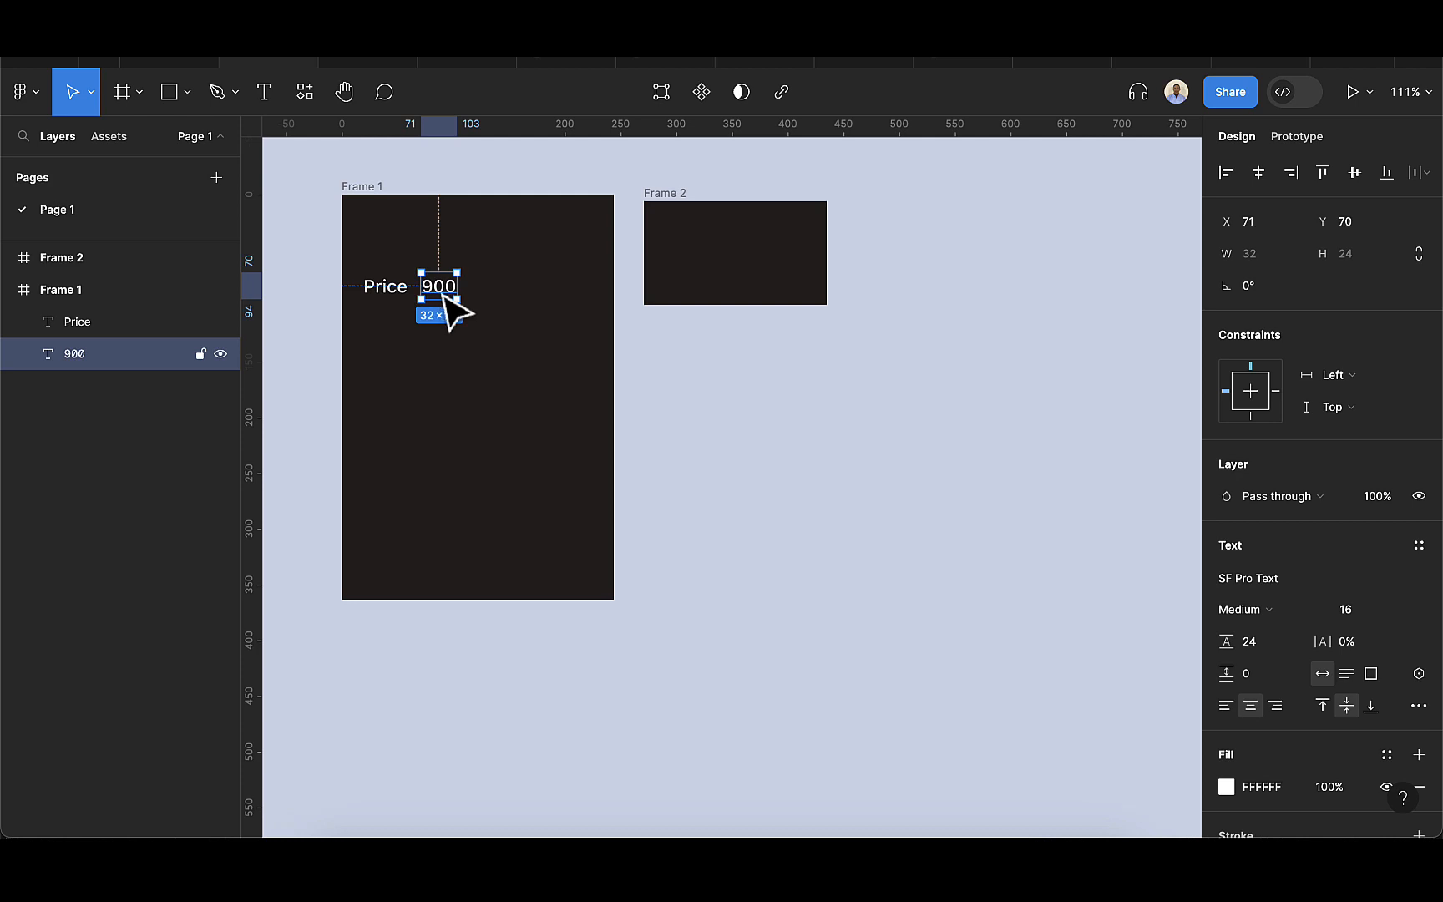
{"action": "left_click", "coordinate": [1420, 546]}
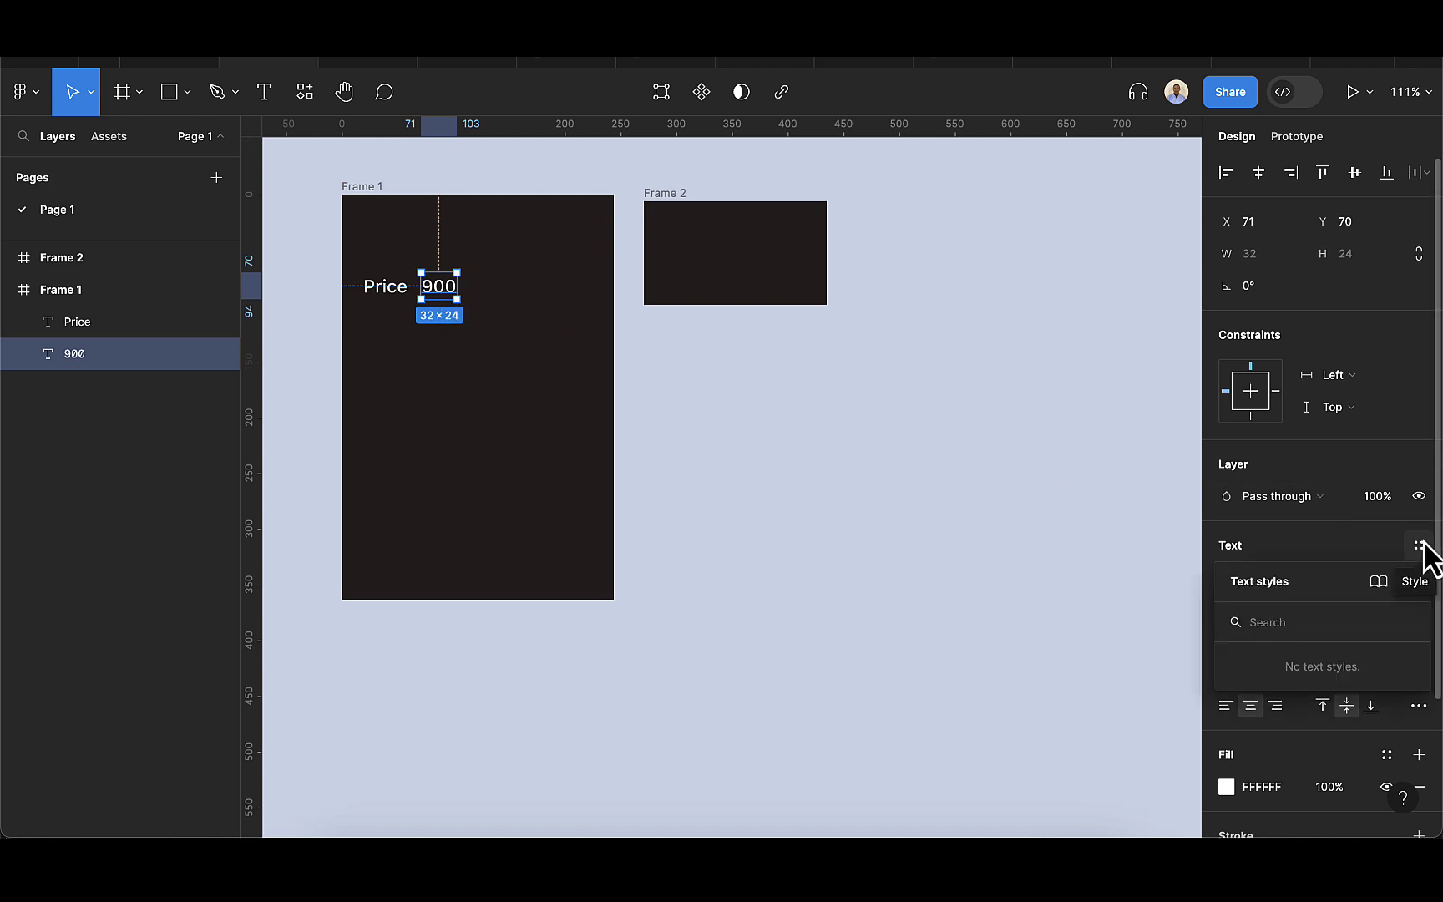
{"action": "left_click", "coordinate": [1391, 548]}
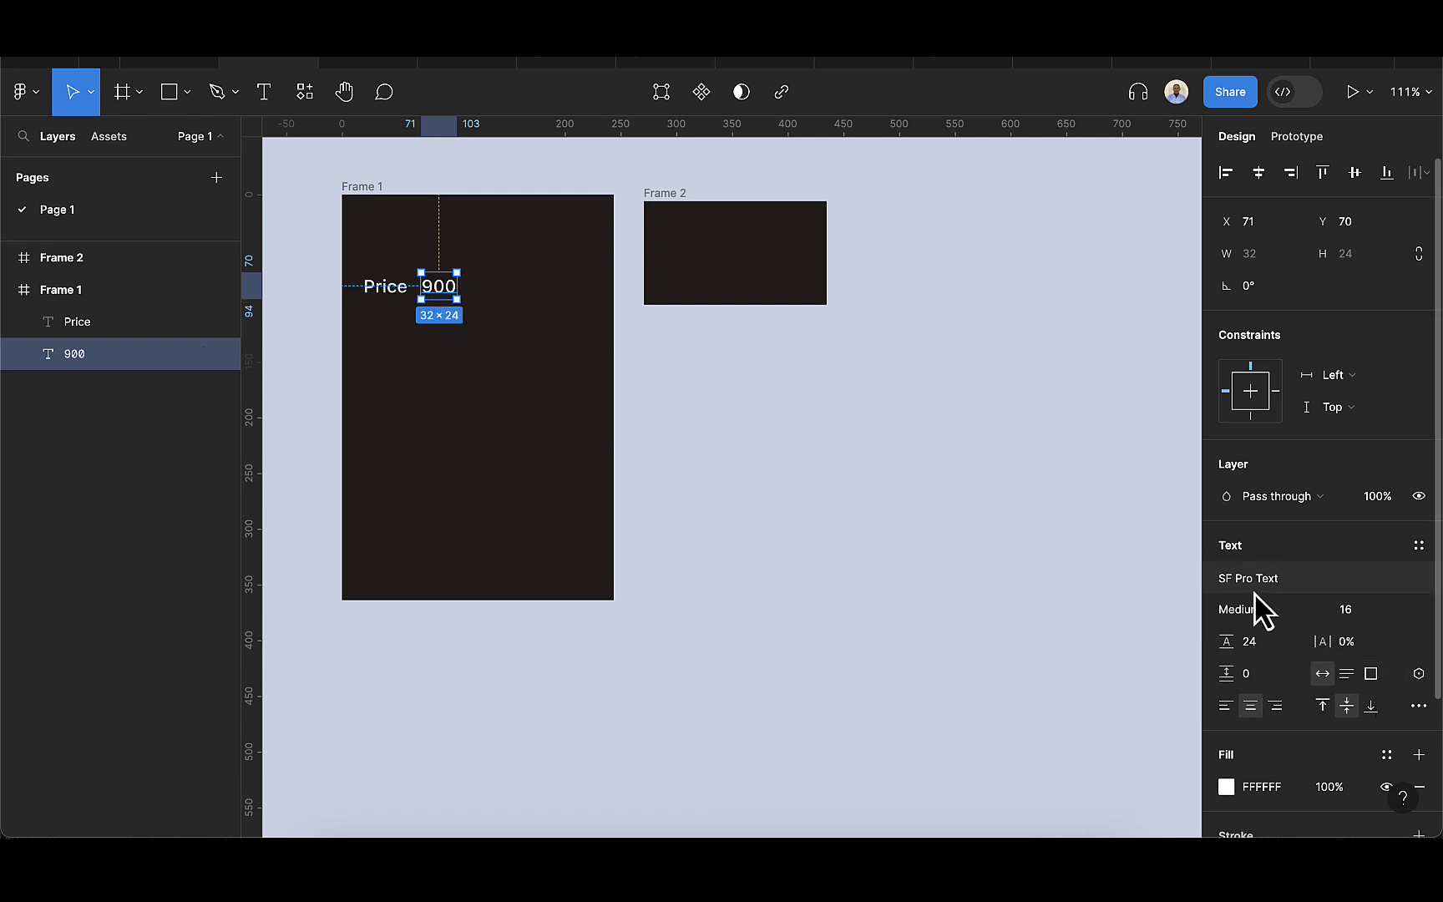
{"action": "left_click", "coordinate": [1419, 675]}
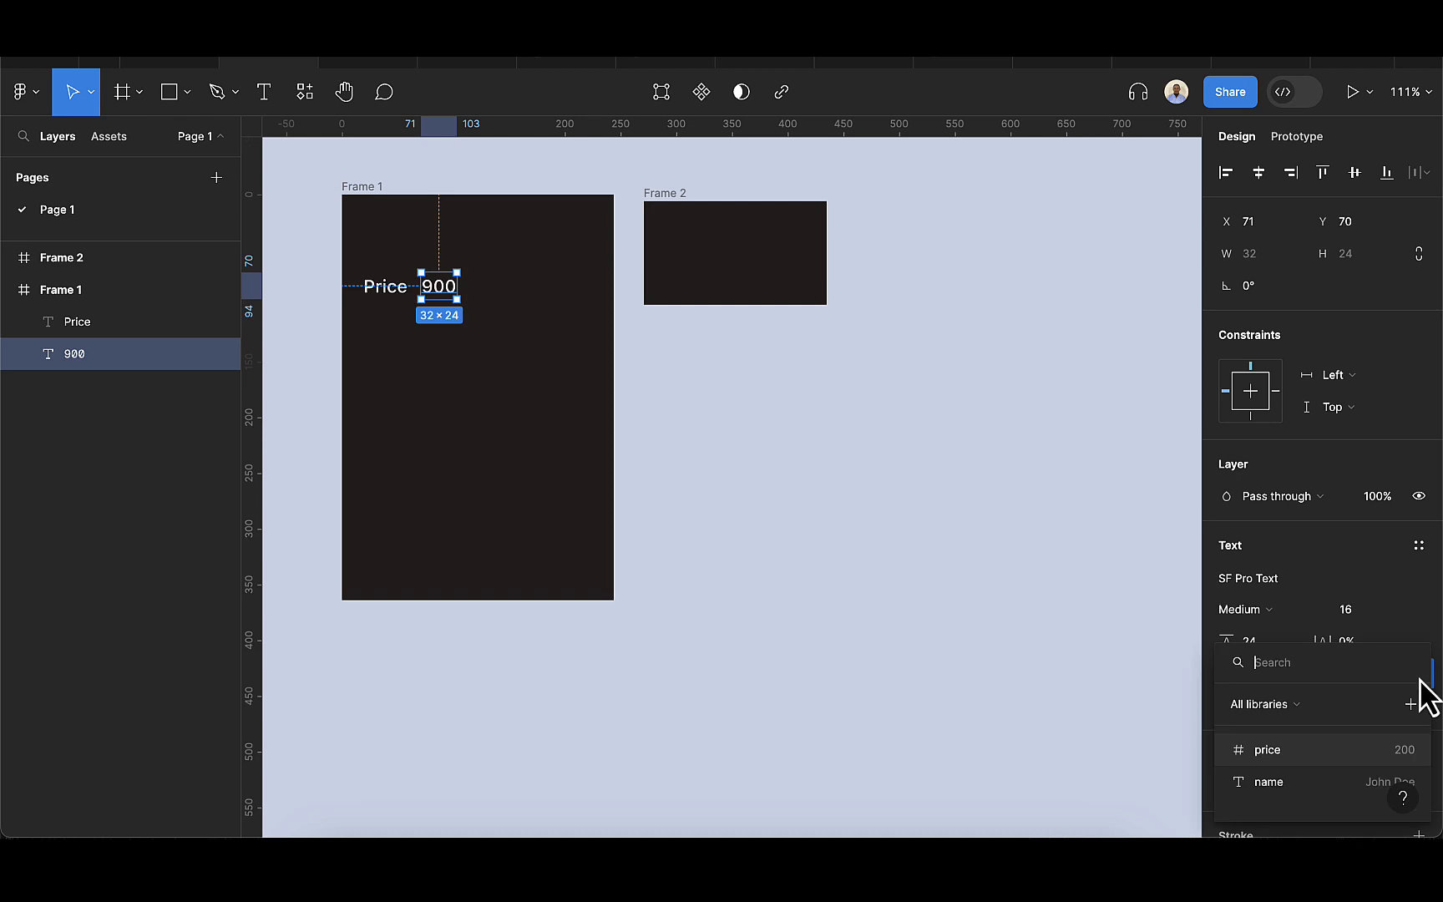
{"action": "left_click", "coordinate": [1267, 752]}
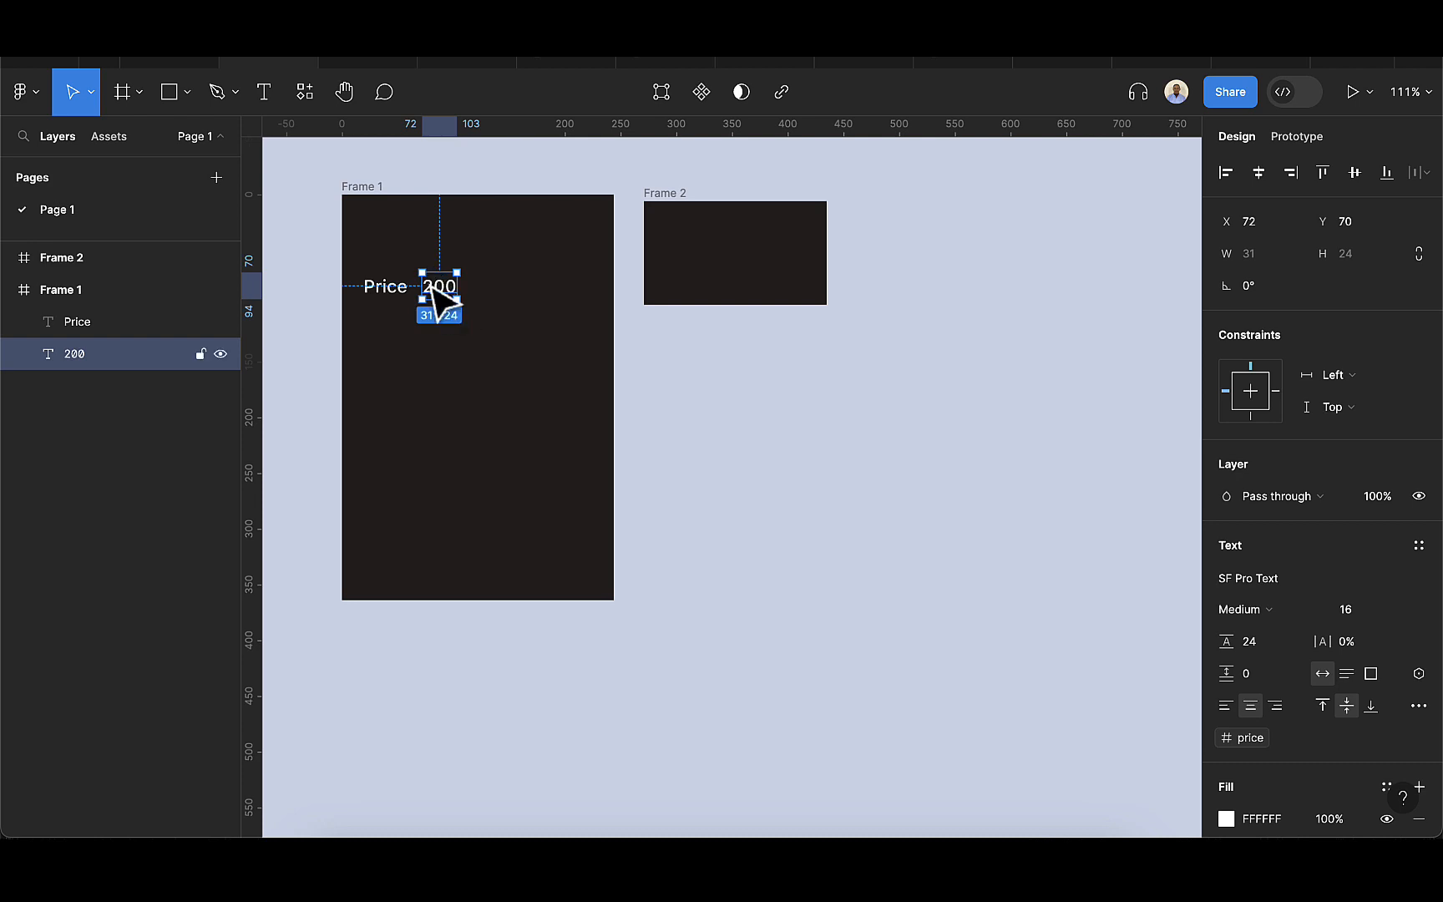
Duplicate the price value text into Frame 2 at about X 36, Y 22, and bind it to the price variable.
{"action": "key", "text": "ctrl+d"}
{"action": "left_click_drag", "start_coordinate": [436, 289], "coordinate": [695, 243]}
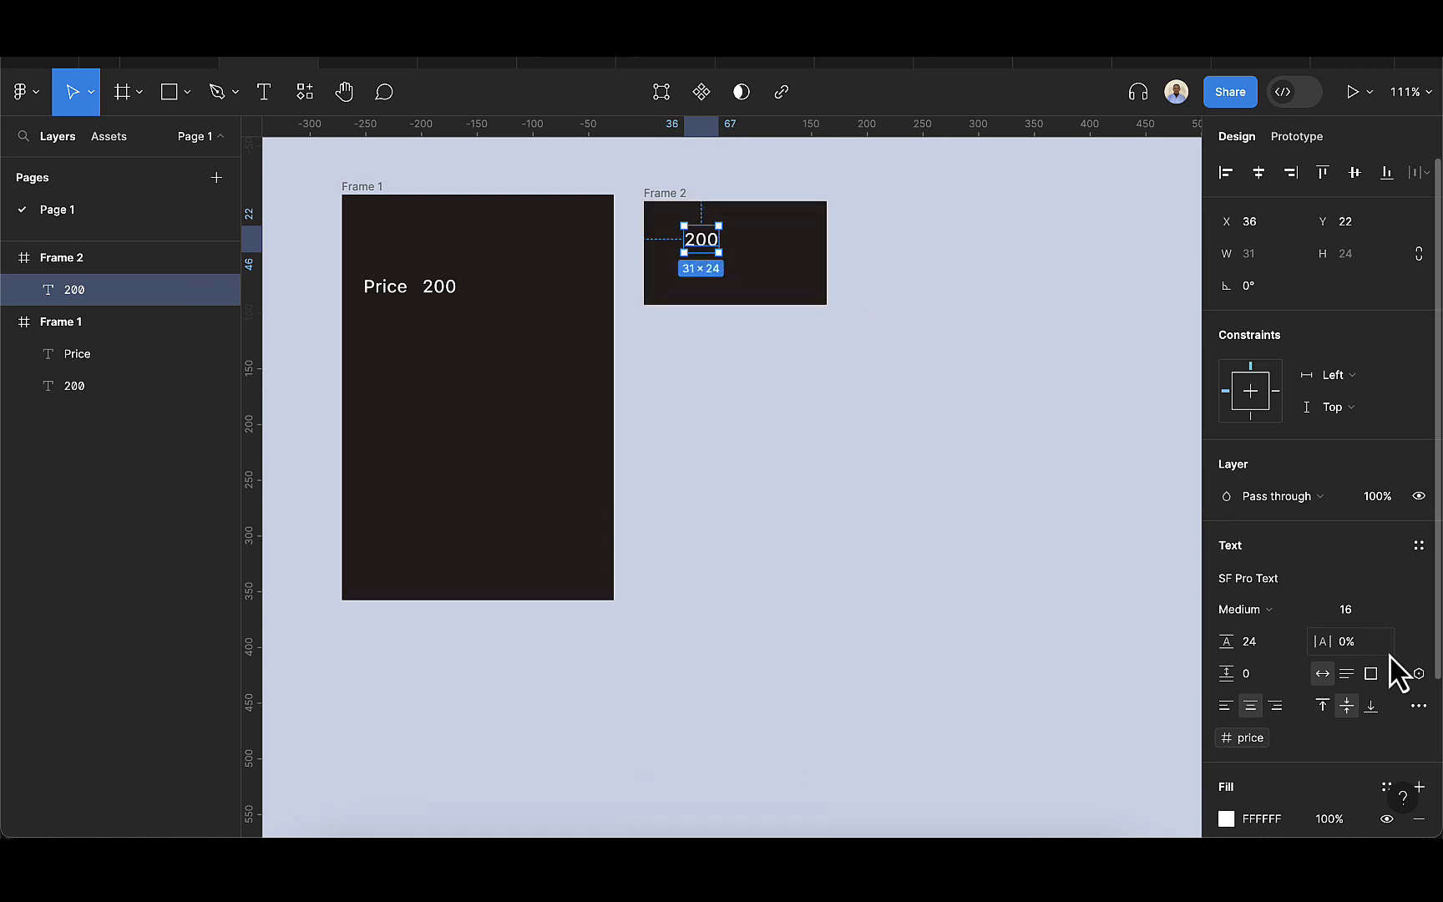
{"action": "left_click", "coordinate": [1419, 673]}
{"action": "left_click", "coordinate": [1328, 753]}
{"action": "left_click", "coordinate": [1065, 339]}
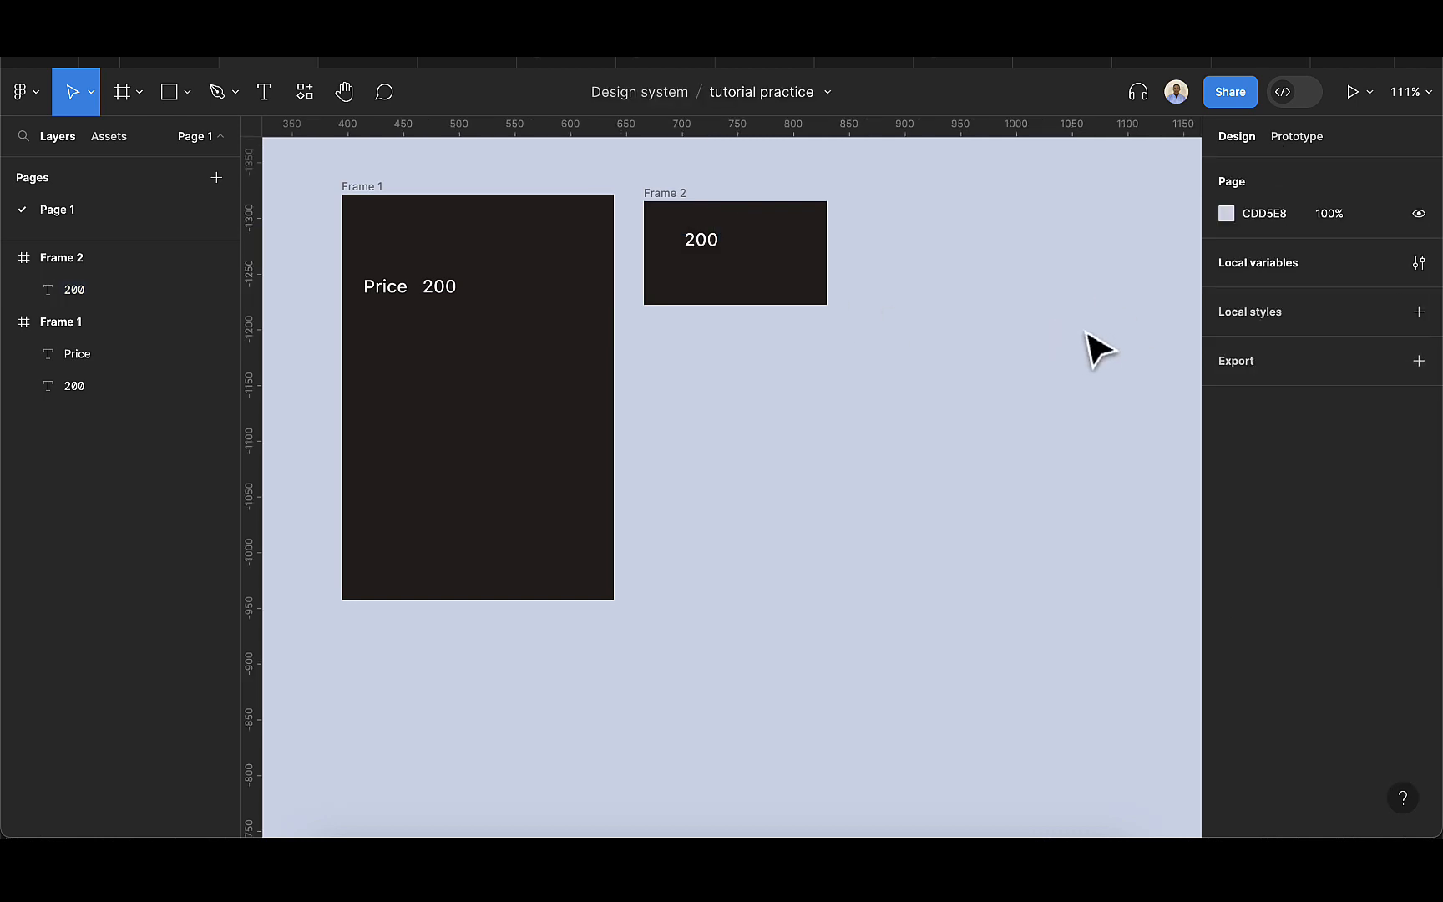
Set the price variable to 400 in the local variables and close the variables window.
{"action": "left_click", "coordinate": [1419, 262]}
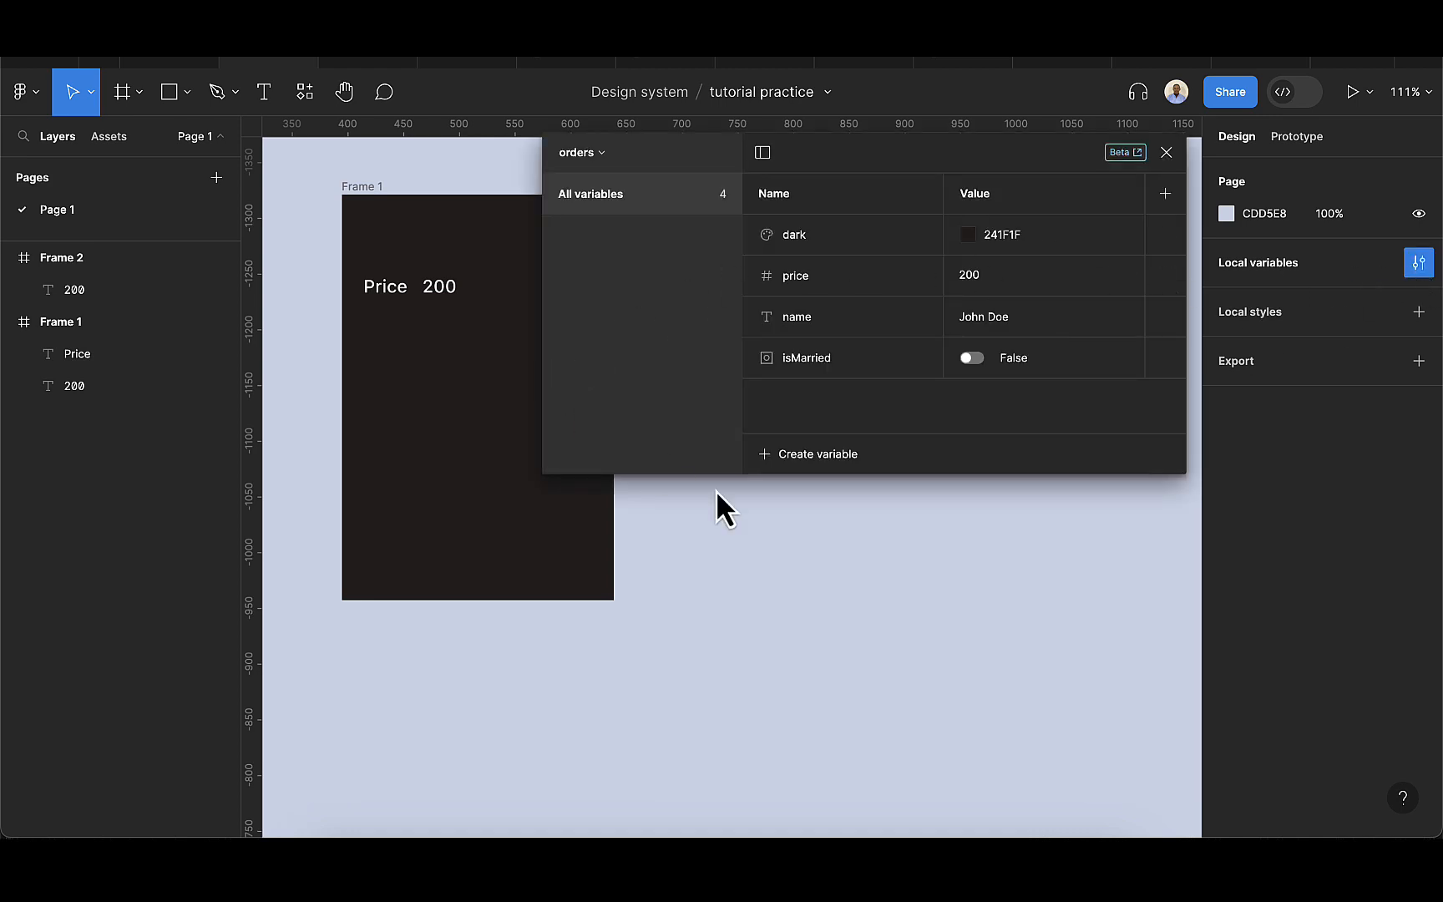
{"action": "scroll", "coordinate": [767, 548], "scroll_direction": "down", "scroll_amount": 5}
{"action": "scroll", "coordinate": [574, 574], "scroll_direction": "right", "scroll_amount": 5}
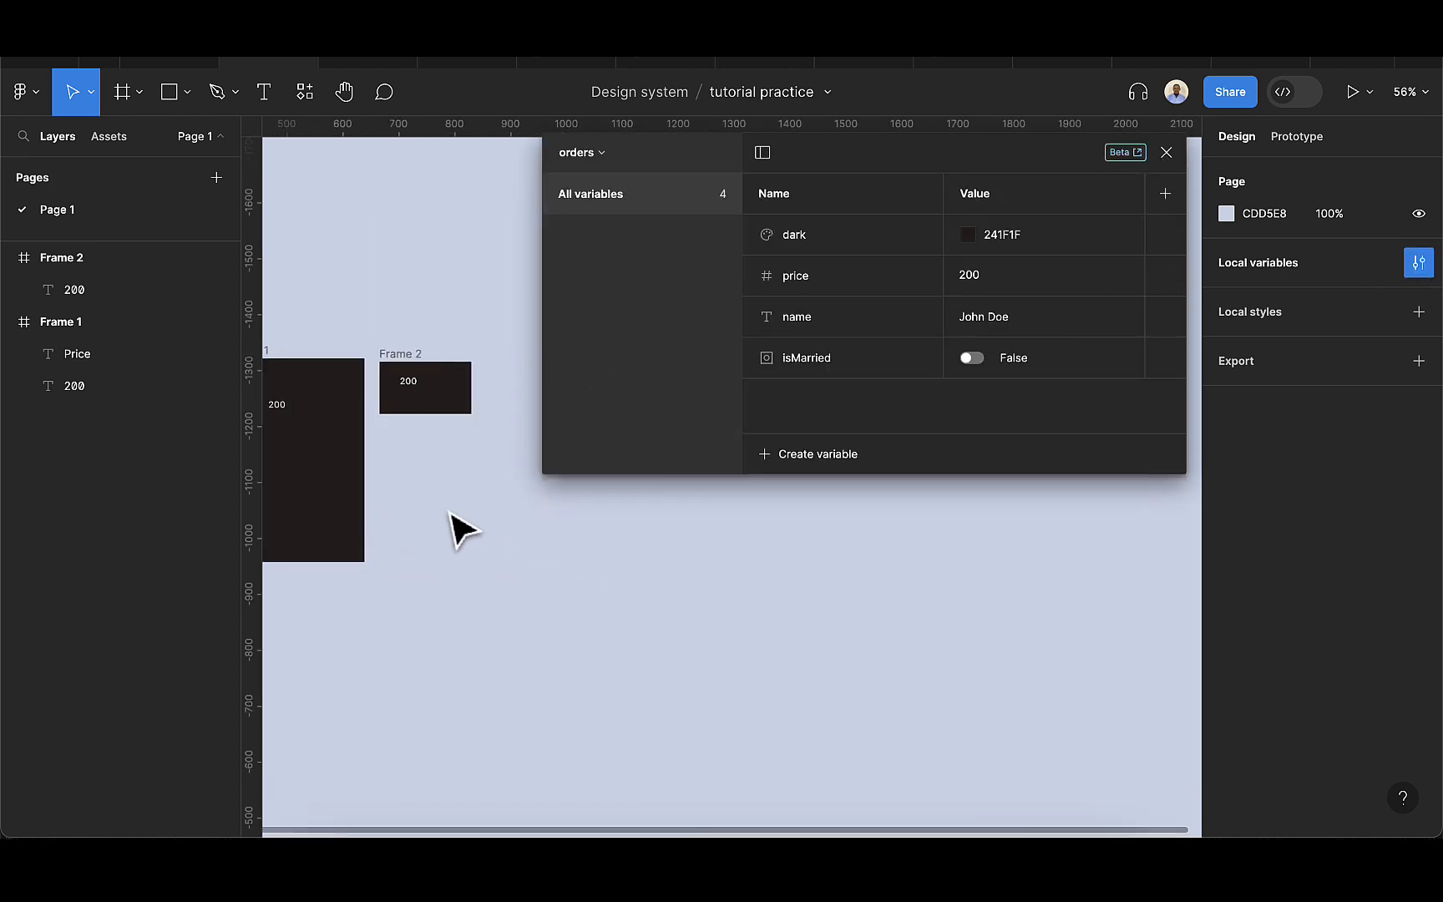
{"action": "scroll", "coordinate": [462, 530], "scroll_direction": "right", "scroll_amount": 3}
{"action": "scroll", "coordinate": [473, 534], "scroll_direction": "left", "scroll_amount": 5}
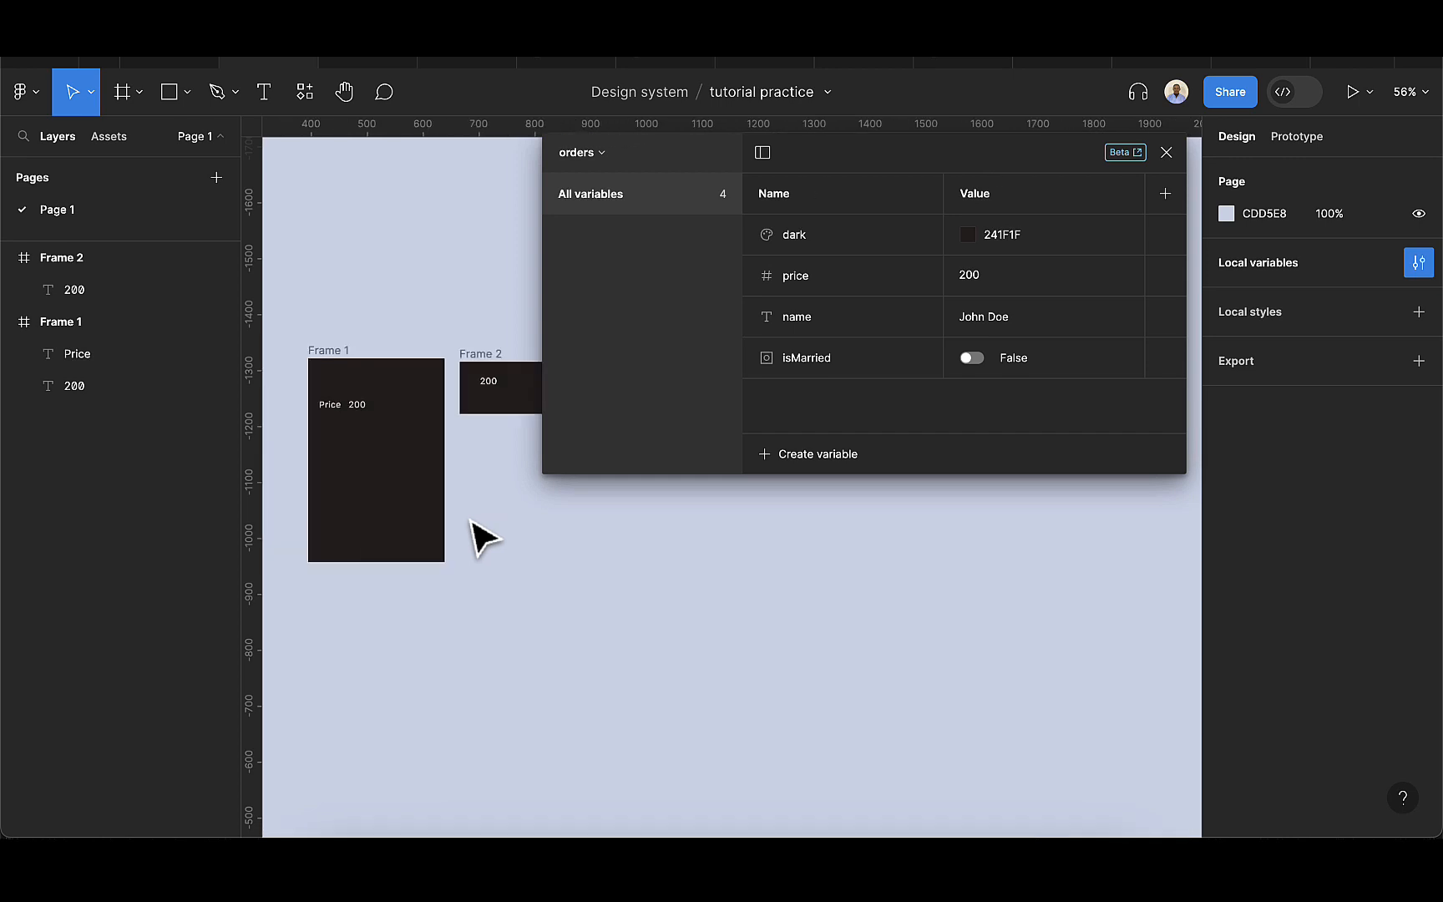
{"action": "left_click", "coordinate": [988, 282]}
{"action": "key", "text": "BackSpace"}
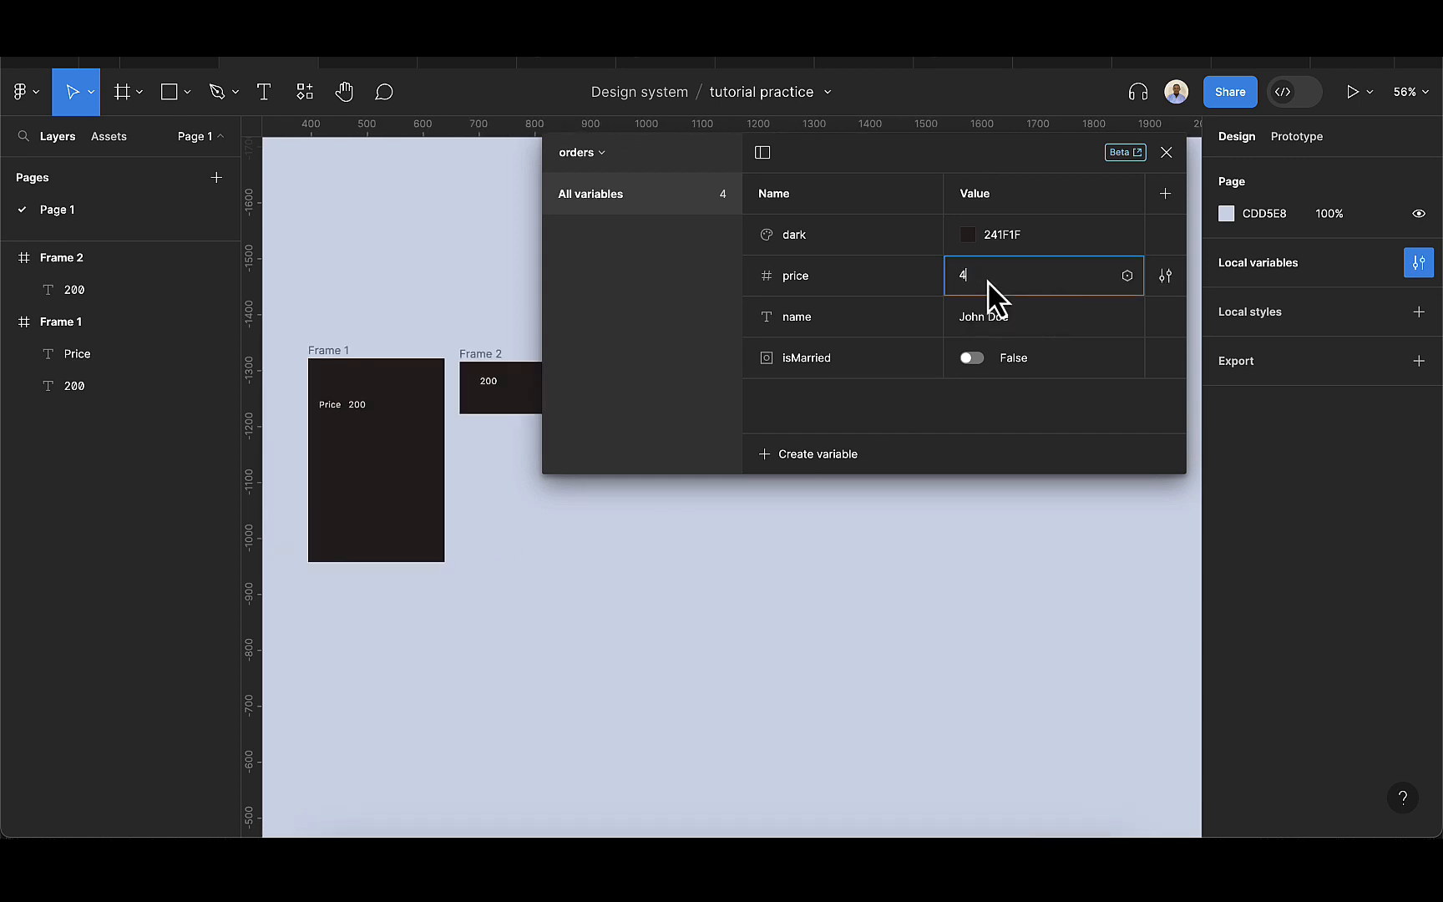
{"action": "key", "text": "Return"}
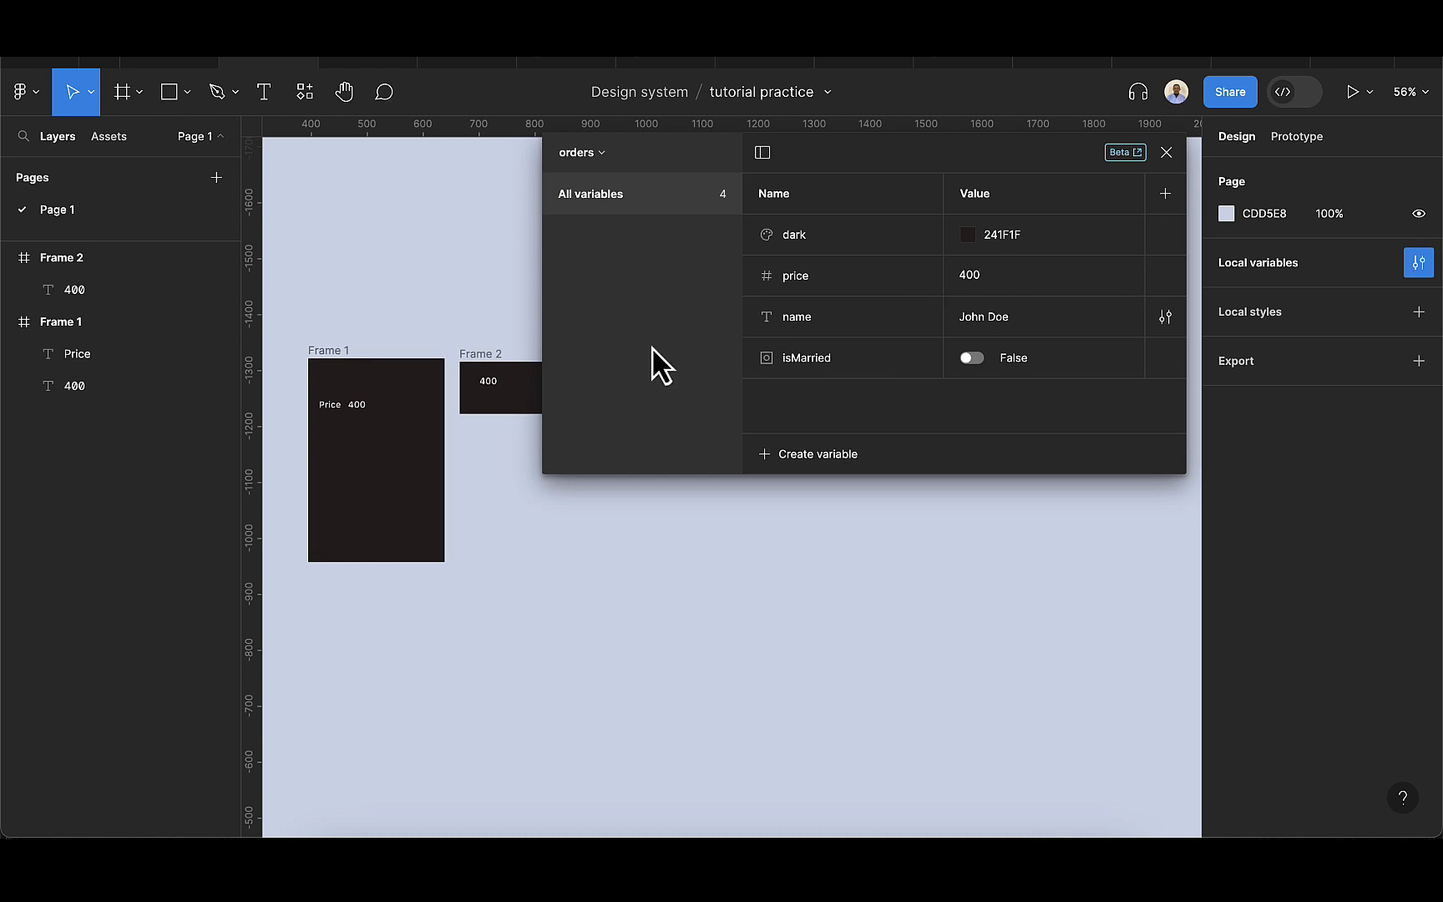
{"action": "left_click", "coordinate": [1167, 152]}
Add a "name" text in Frame 1 directly below the Price text, at about X 13, Y 100.
{"action": "left_click", "coordinate": [318, 405]}
{"action": "scroll", "coordinate": [338, 393], "scroll_direction": "up", "scroll_amount": 3}
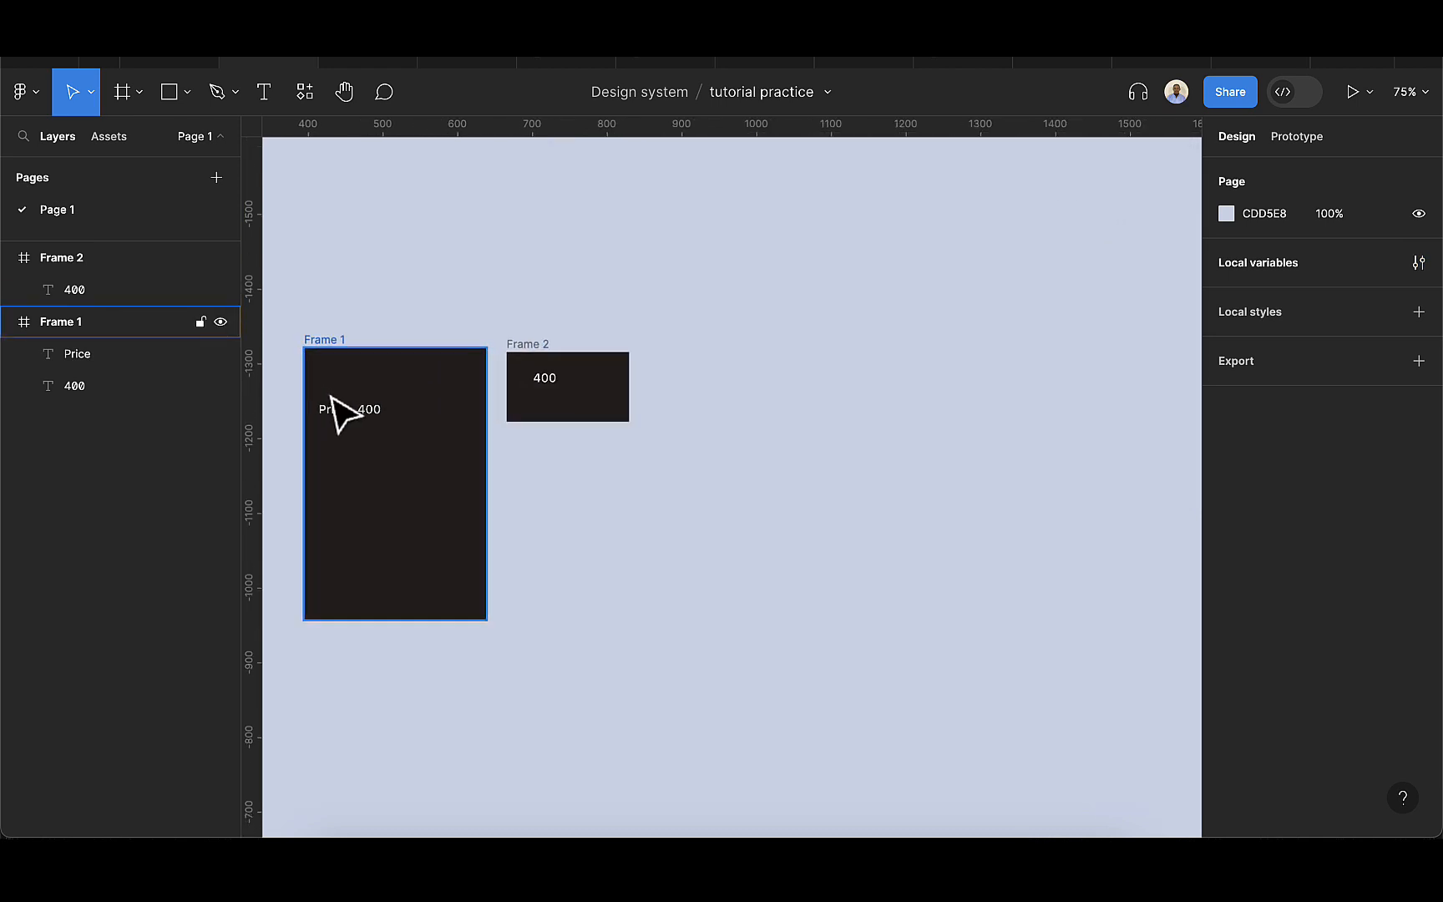
{"action": "left_click", "coordinate": [340, 345]}
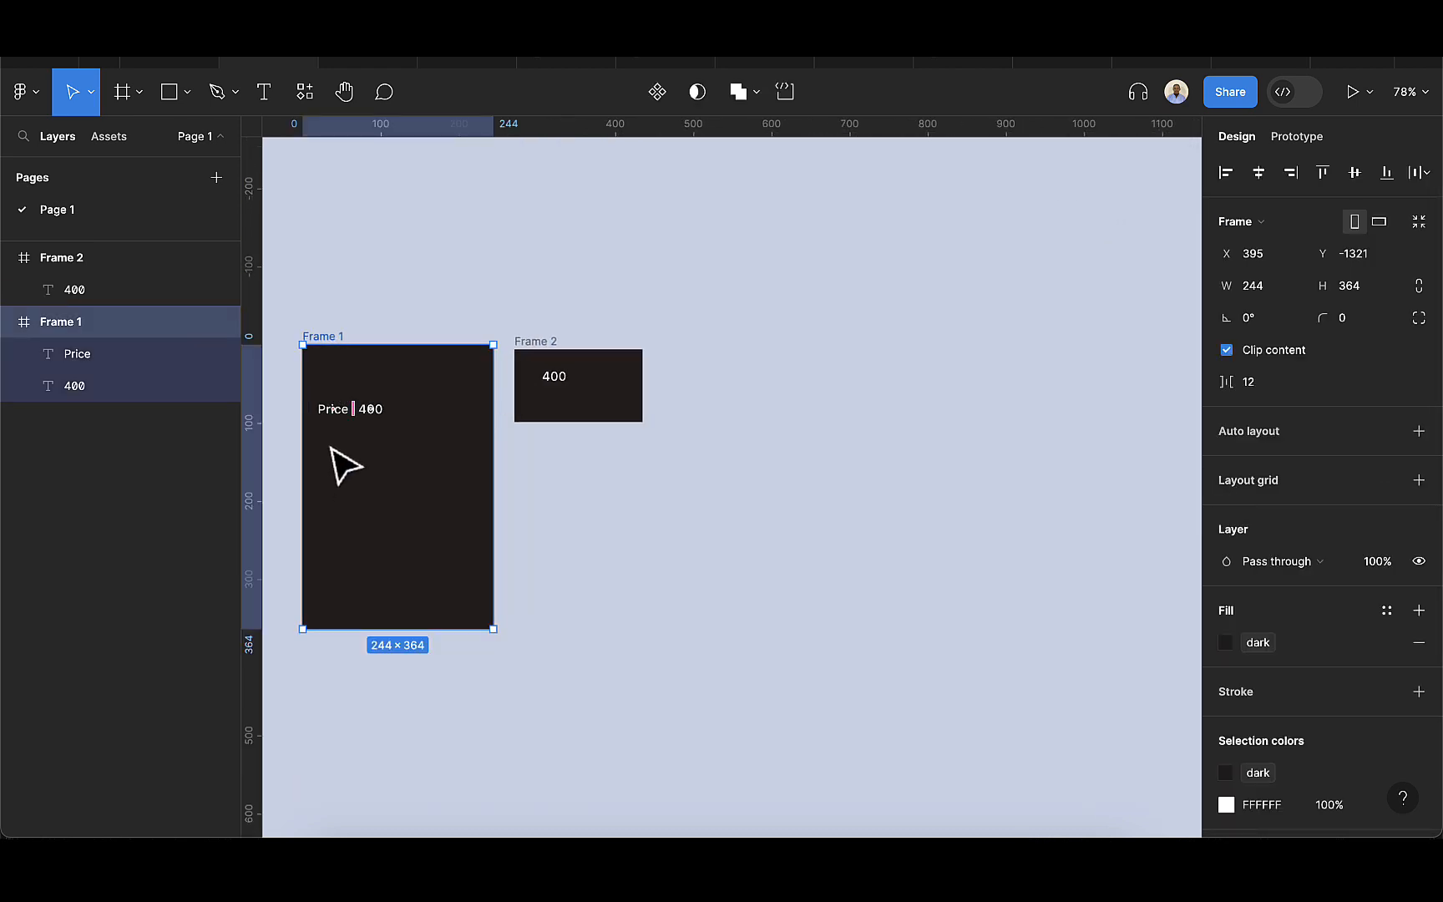
{"action": "scroll", "coordinate": [354, 477], "scroll_direction": "up", "scroll_amount": 1}
{"action": "scroll", "coordinate": [380, 484], "scroll_direction": "up", "scroll_amount": 1}
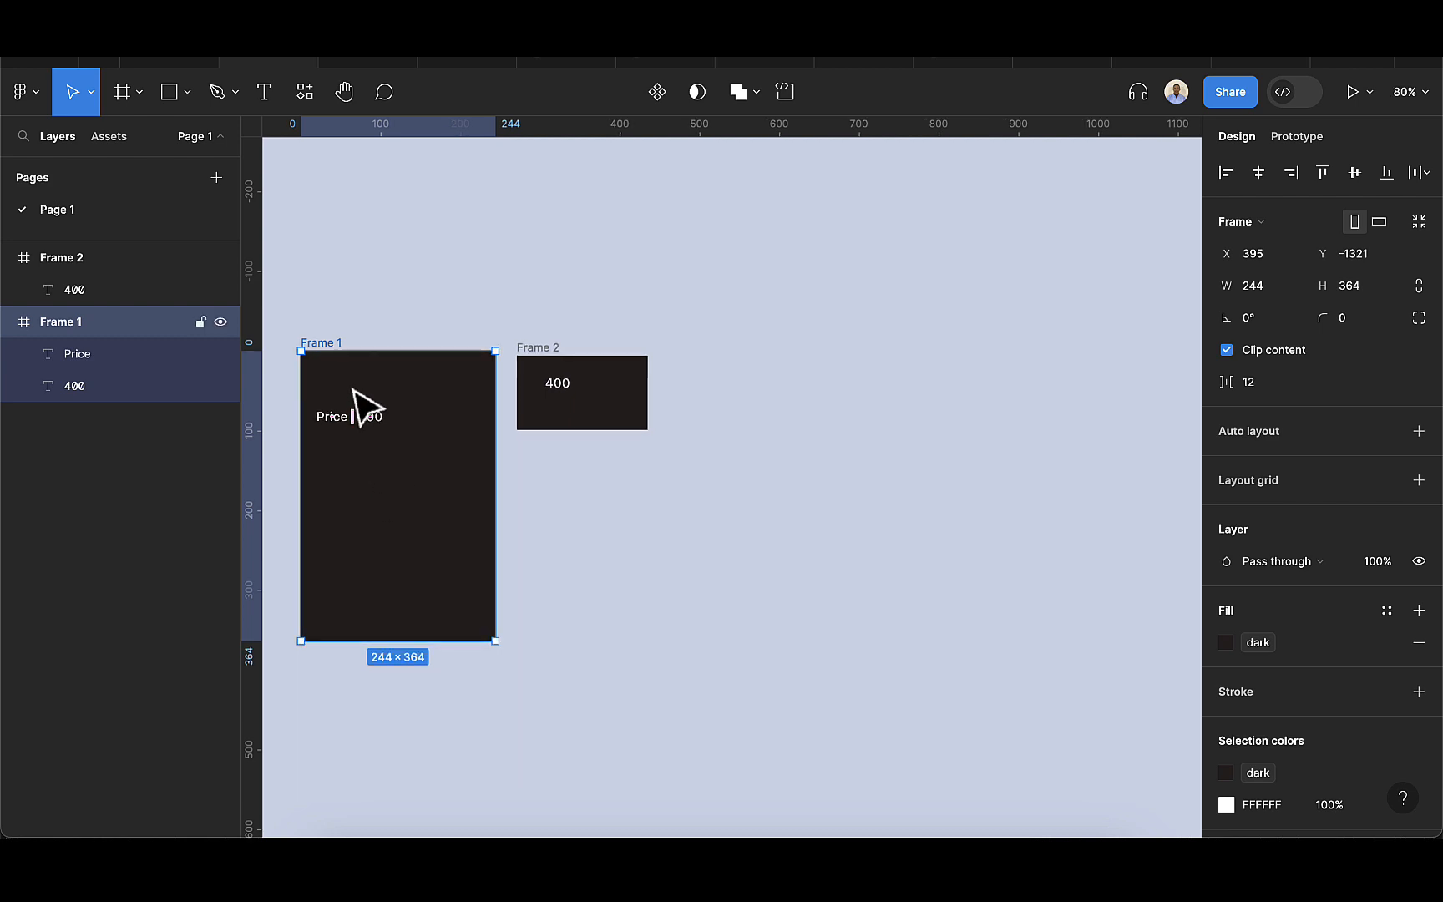
{"action": "left_click", "coordinate": [263, 102]}
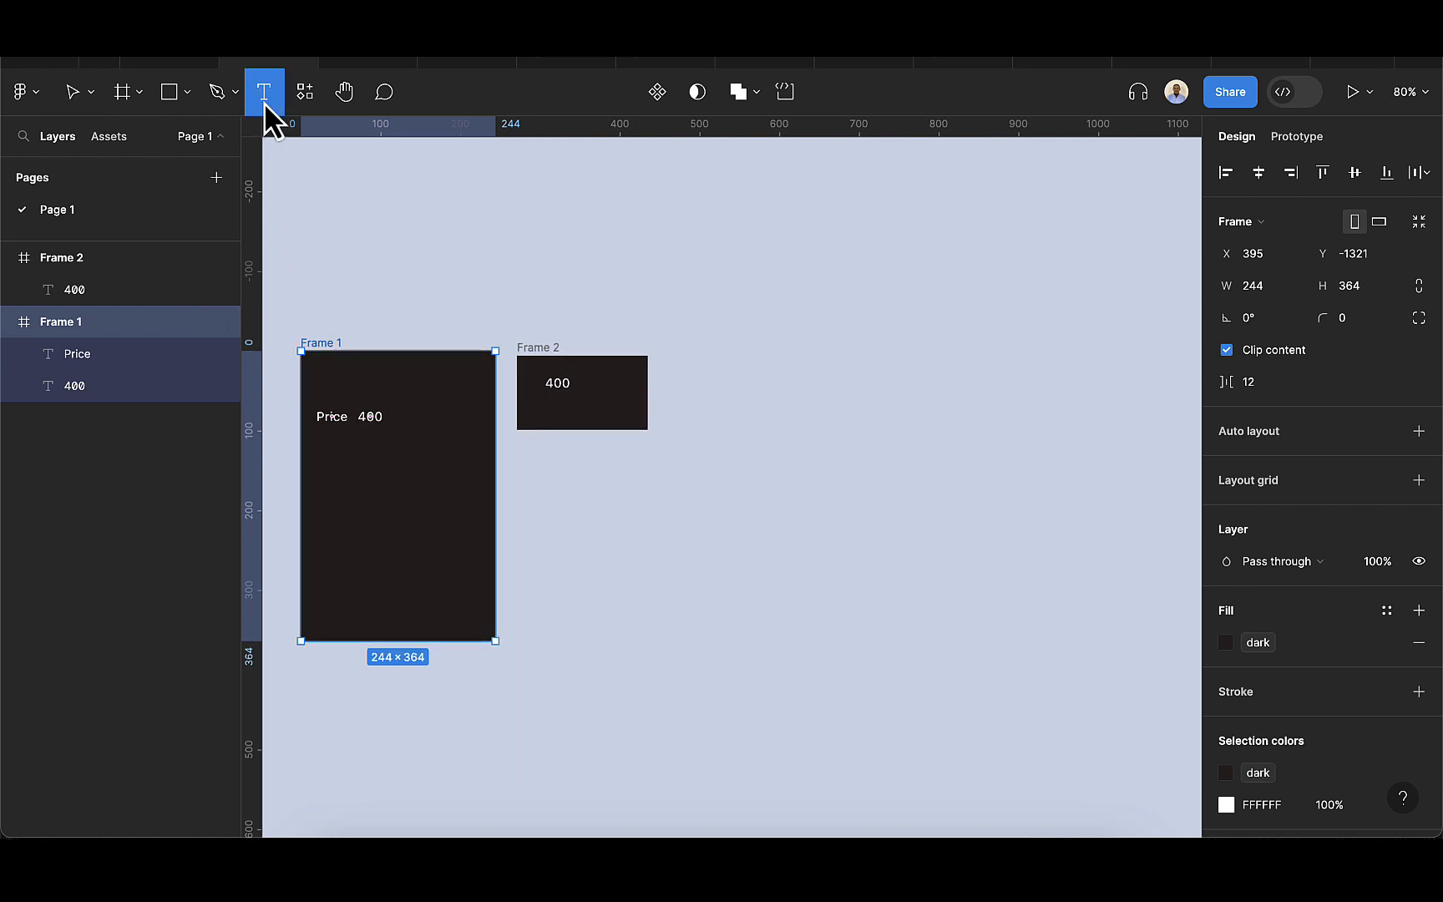
{"action": "left_click", "coordinate": [329, 443]}
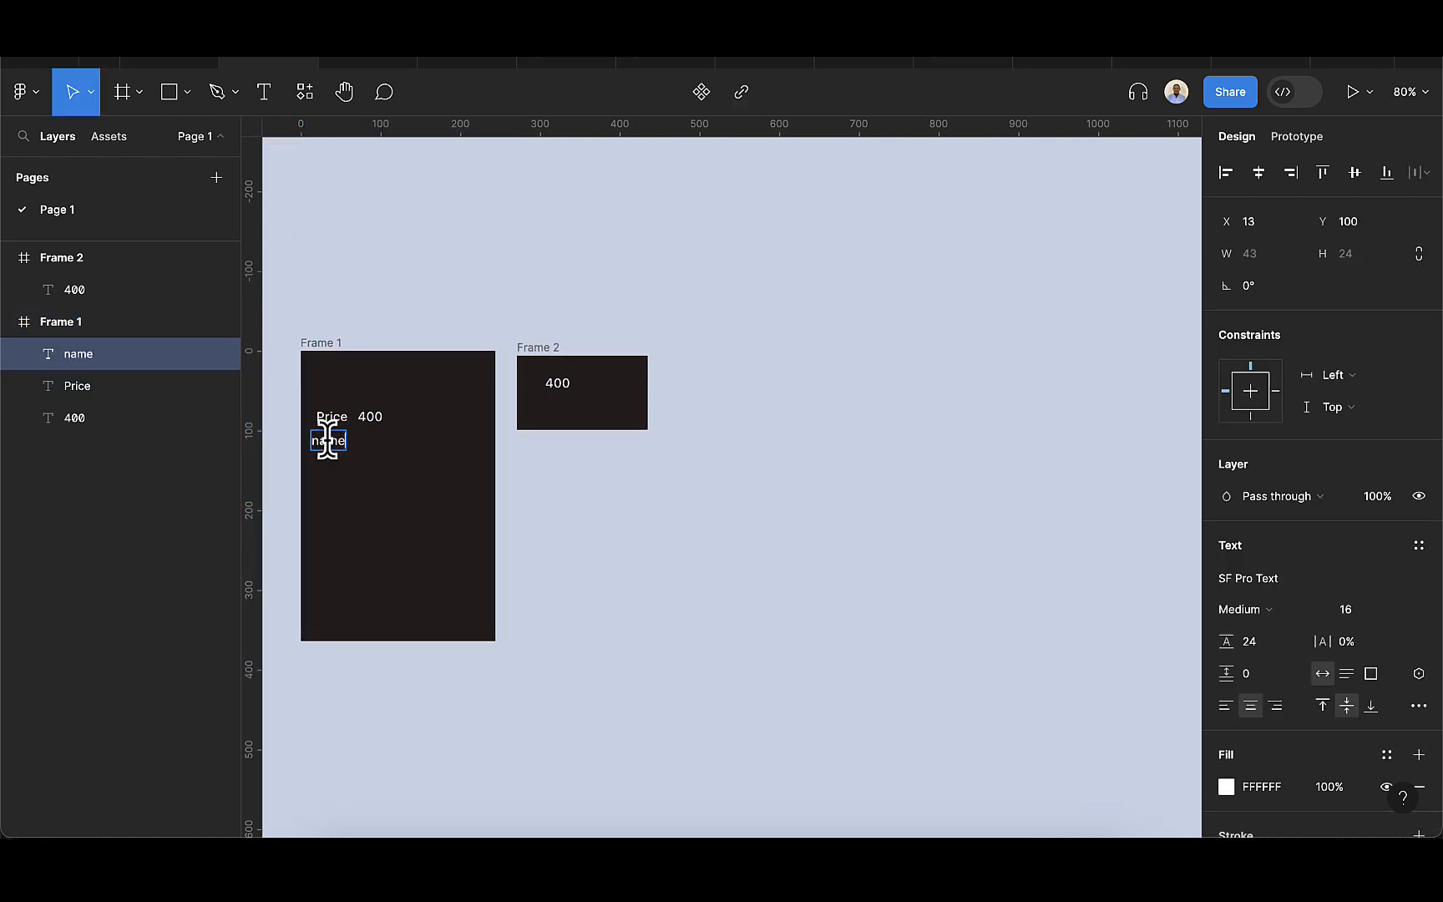
{"action": "key", "text": "Escape"}
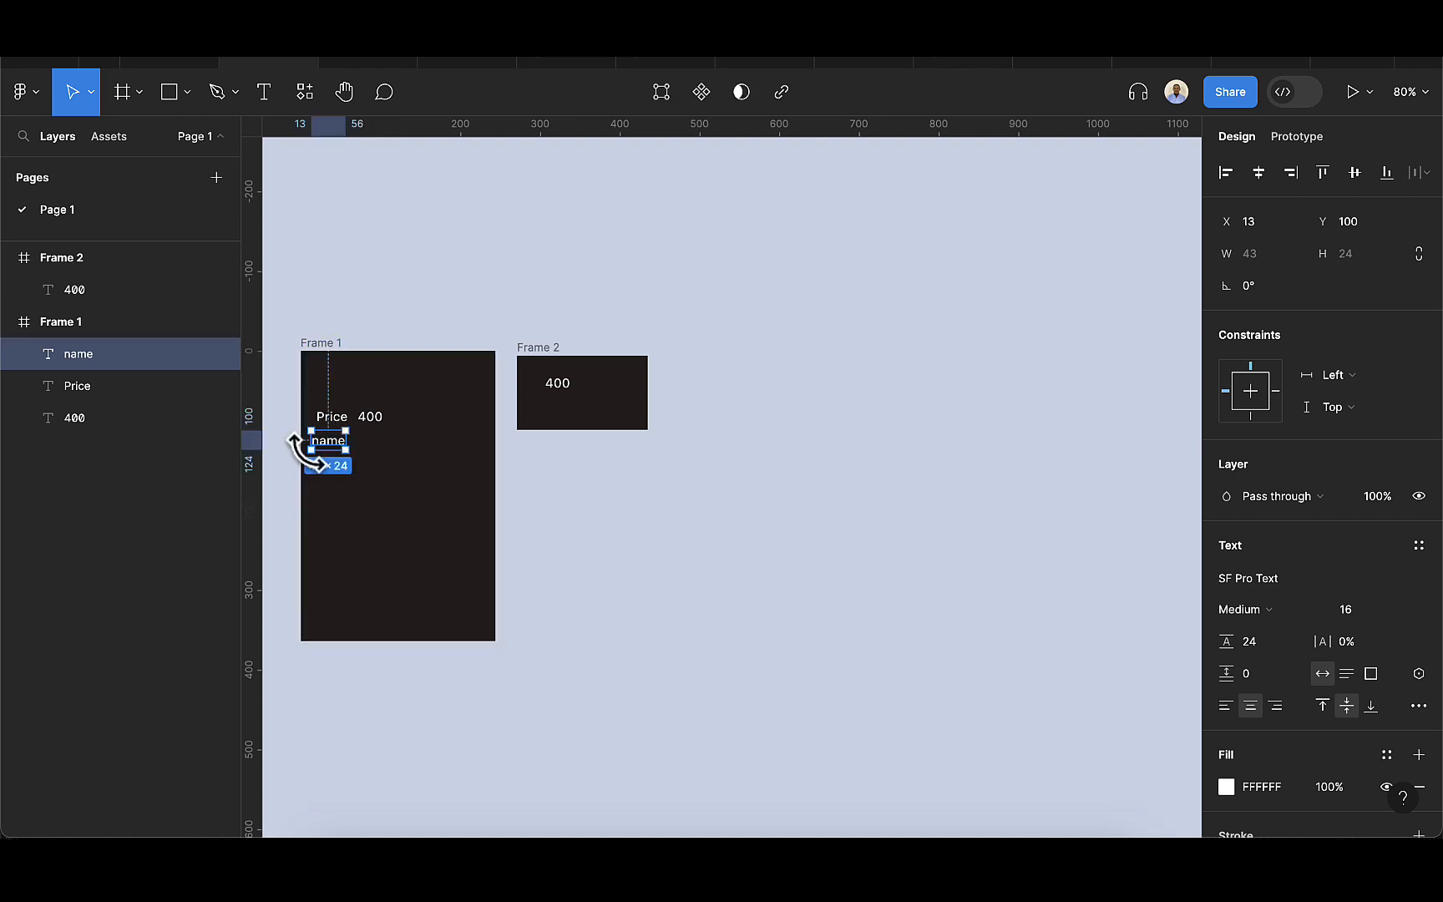
Duplicate the name text to its right on the same line, at about Y 101, and replace the copy's content with a sample first name.
{"action": "scroll", "coordinate": [334, 447], "scroll_direction": "up", "scroll_amount": 3}
{"action": "left_click_drag", "start_coordinate": [343, 436], "coordinate": [404, 437]}
{"action": "key", "text": "super+d"}
{"action": "double_click", "coordinate": [401, 436]}
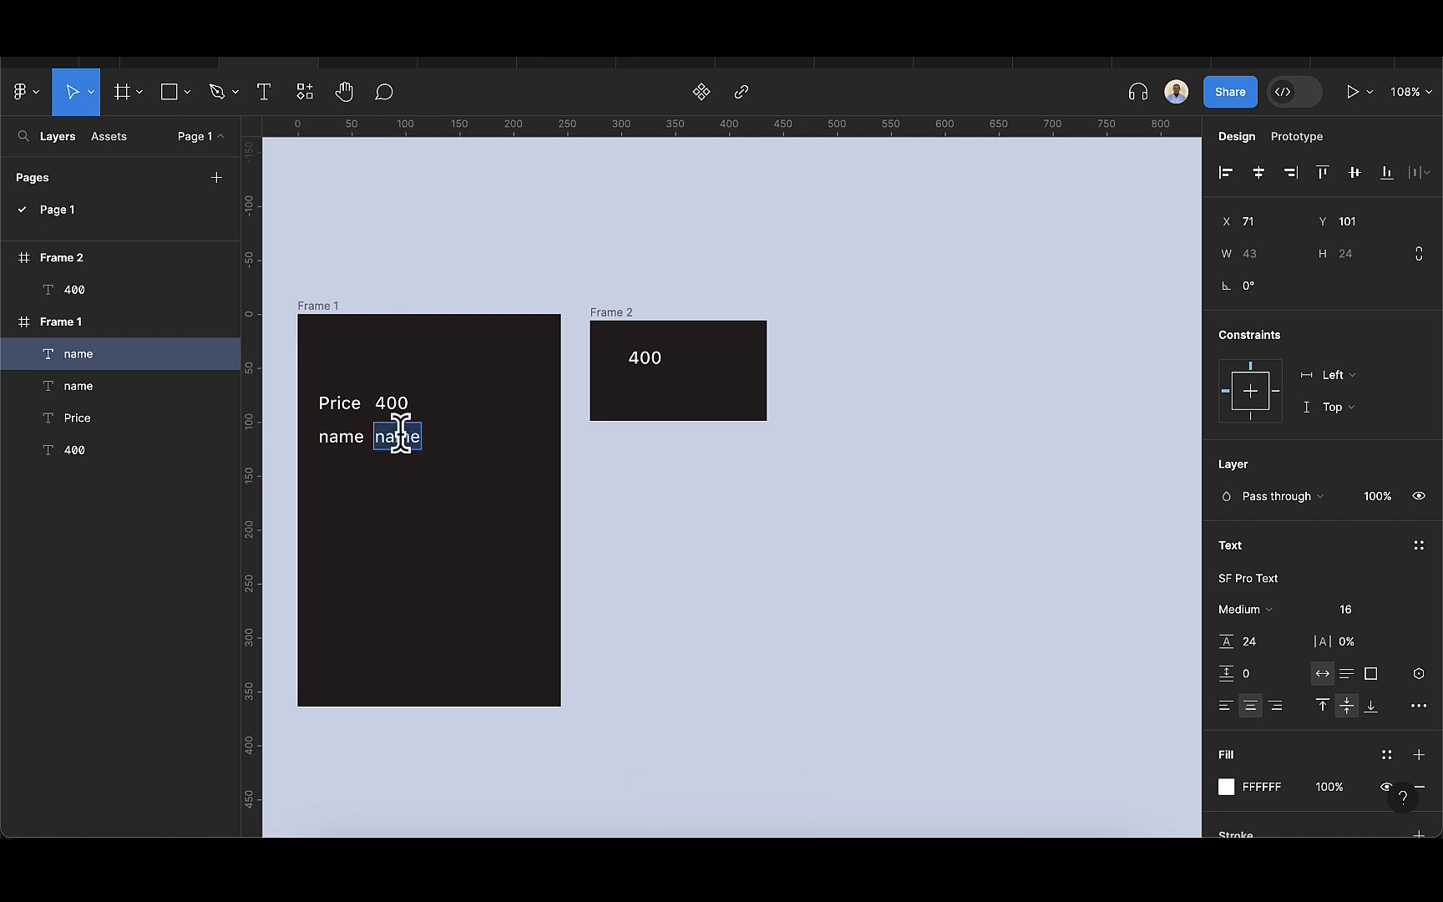
{"action": "key", "text": "BackSpace"}
{"action": "type", "text": "Jane"}
{"action": "key", "text": "Escape"}
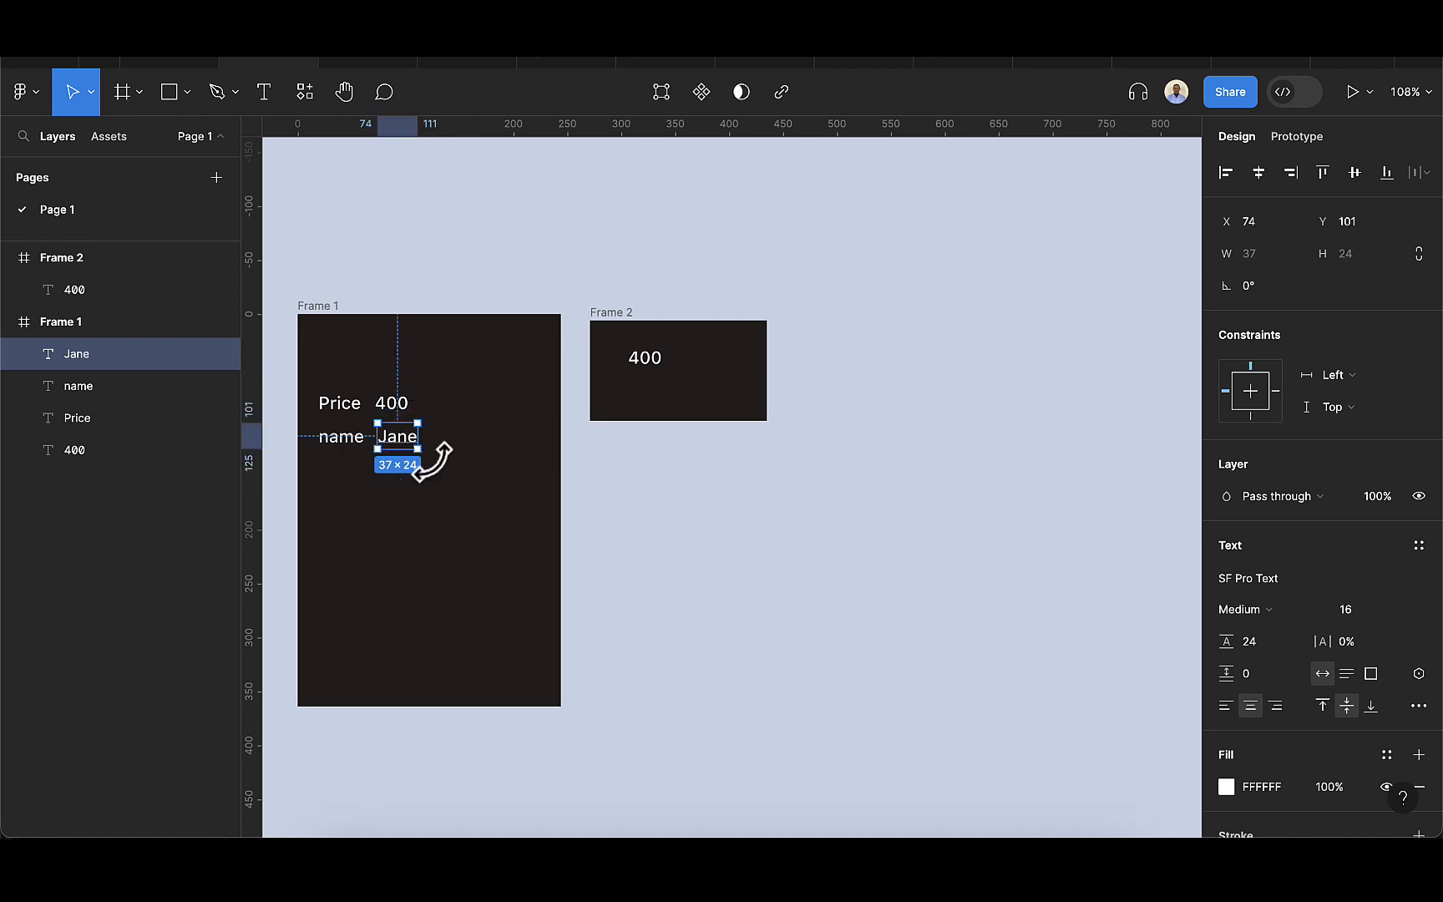
Apply the name string variable to the sample name text and nudge it right to X 76, clear of the name label.
{"action": "left_click", "coordinate": [1419, 674]}
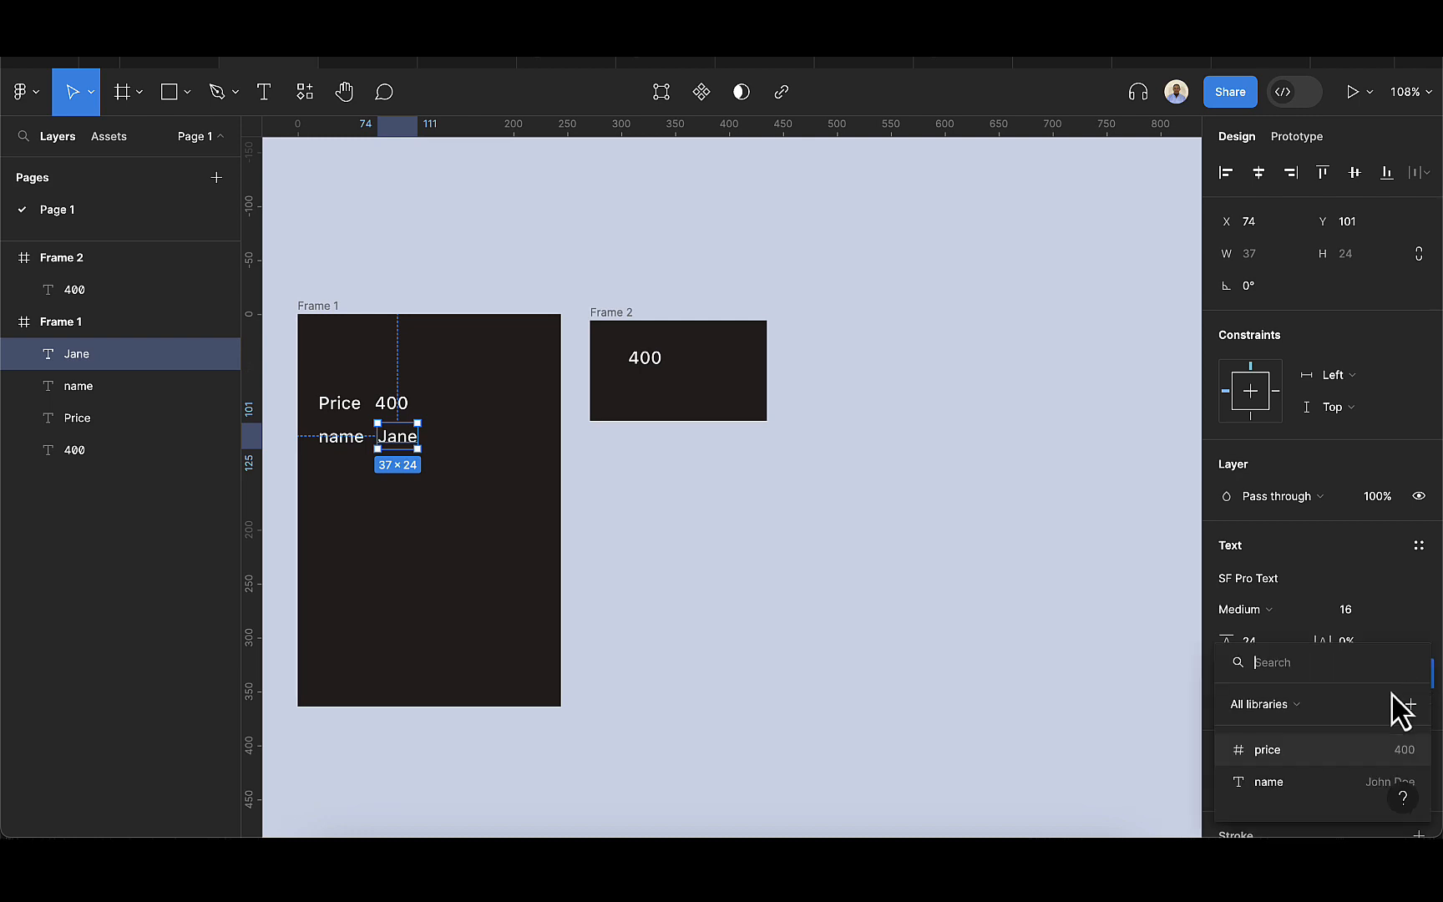
{"action": "left_click", "coordinate": [1270, 783]}
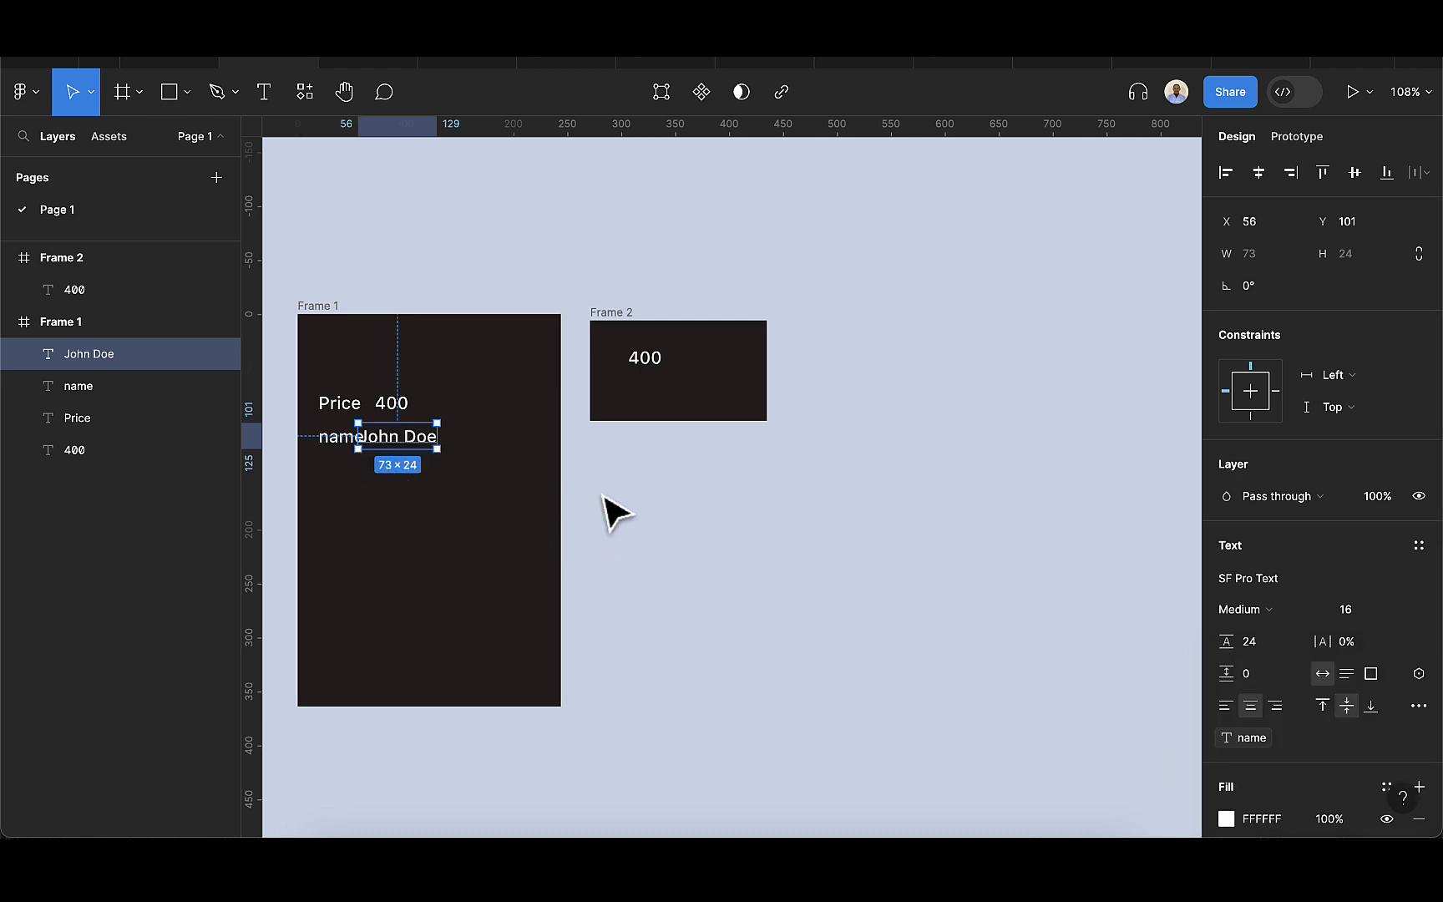
{"action": "key", "text": "shift+Right"}
{"action": "key", "text": "shift+Right"}
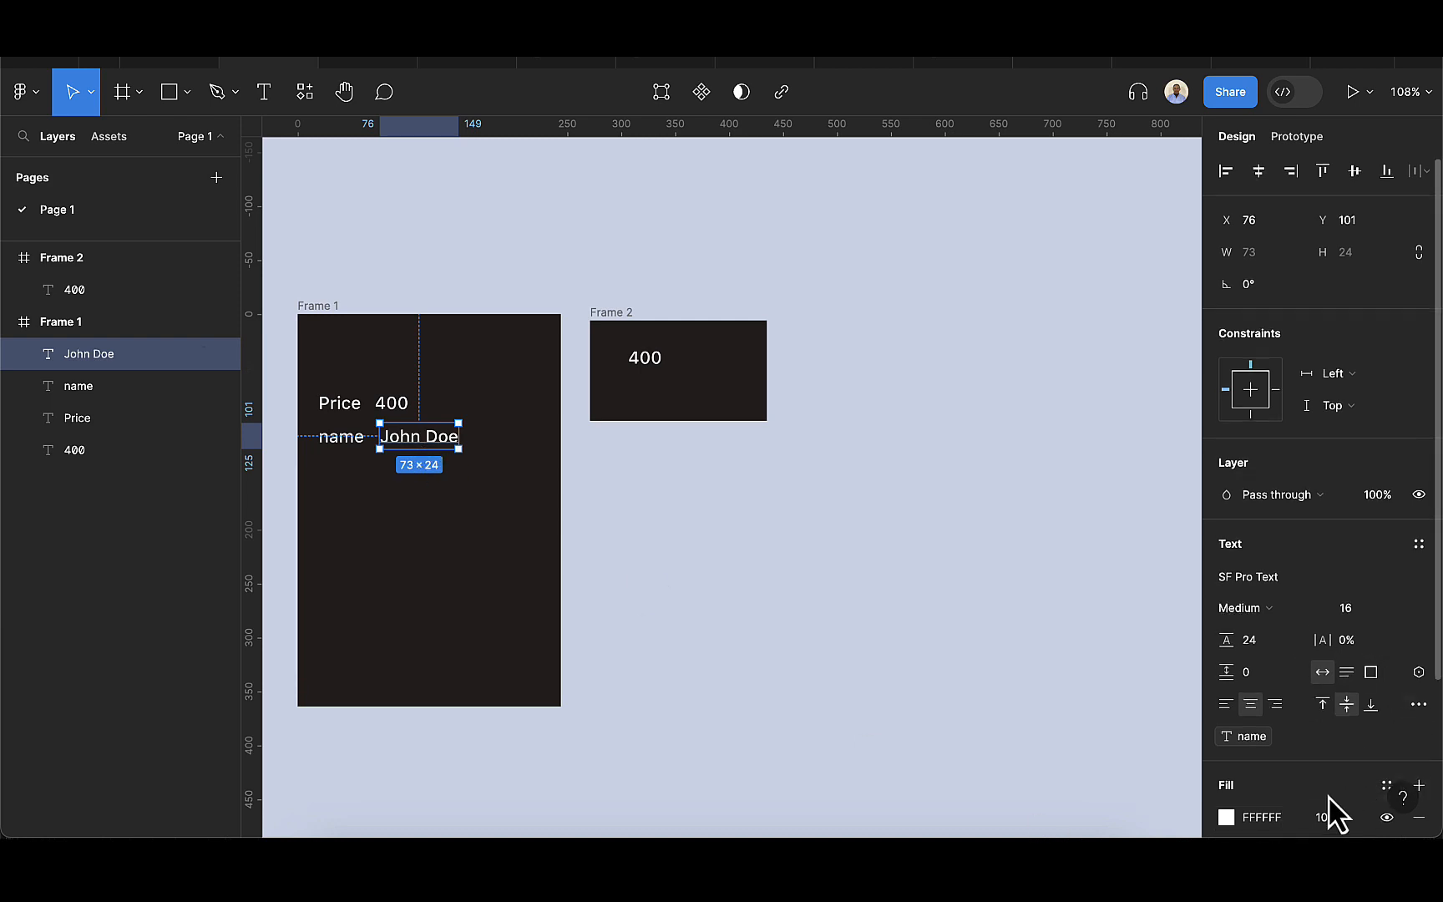
{"action": "scroll", "coordinate": [1334, 812], "scroll_direction": "down", "scroll_amount": 1}
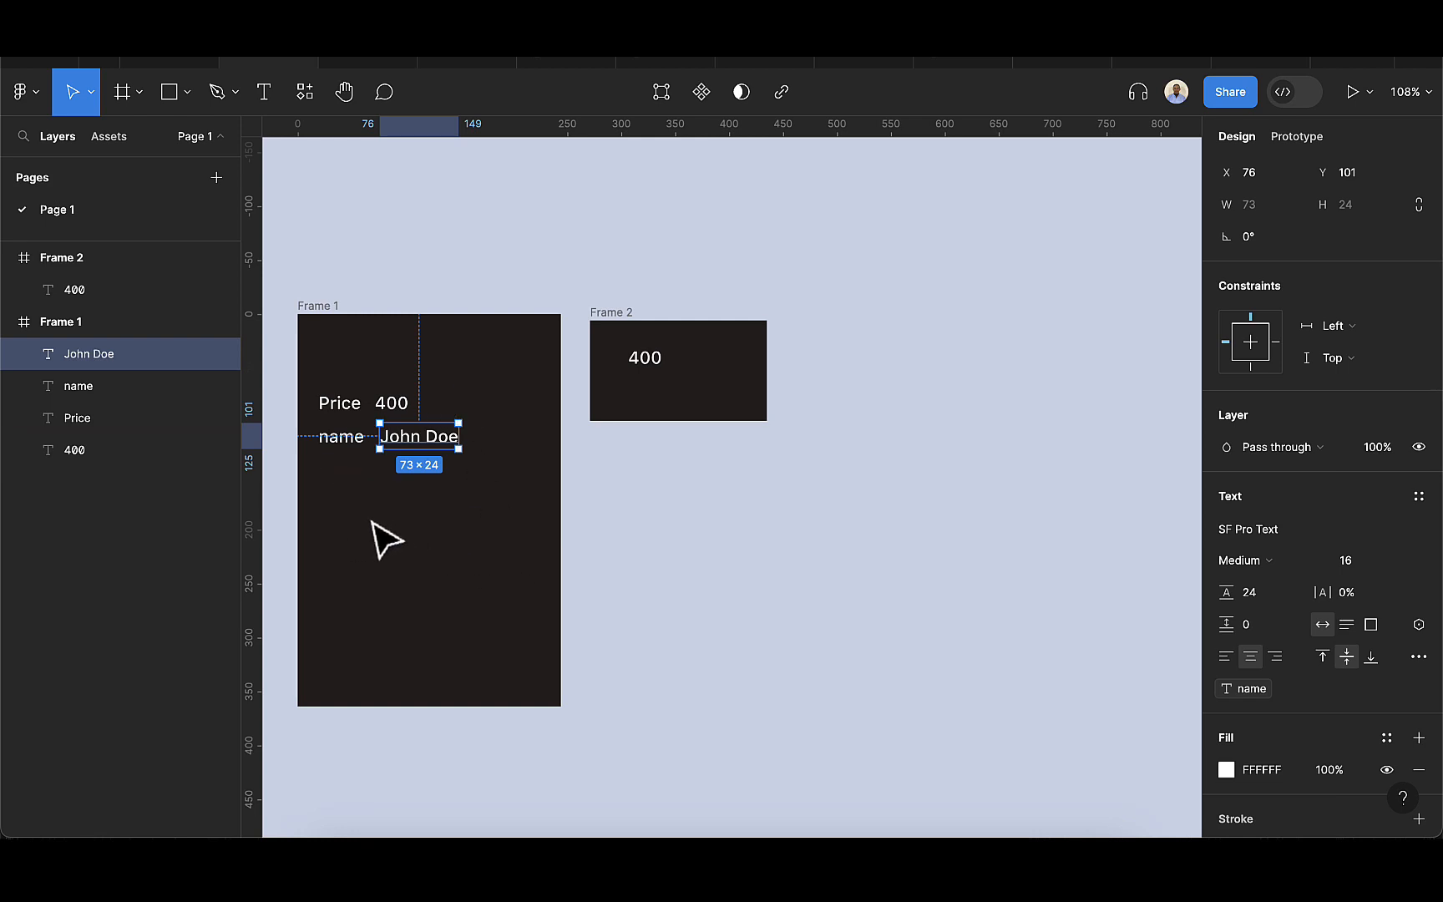
{"action": "scroll", "coordinate": [386, 541], "scroll_direction": "left", "scroll_amount": 2}
{"action": "left_click", "coordinate": [429, 545]}
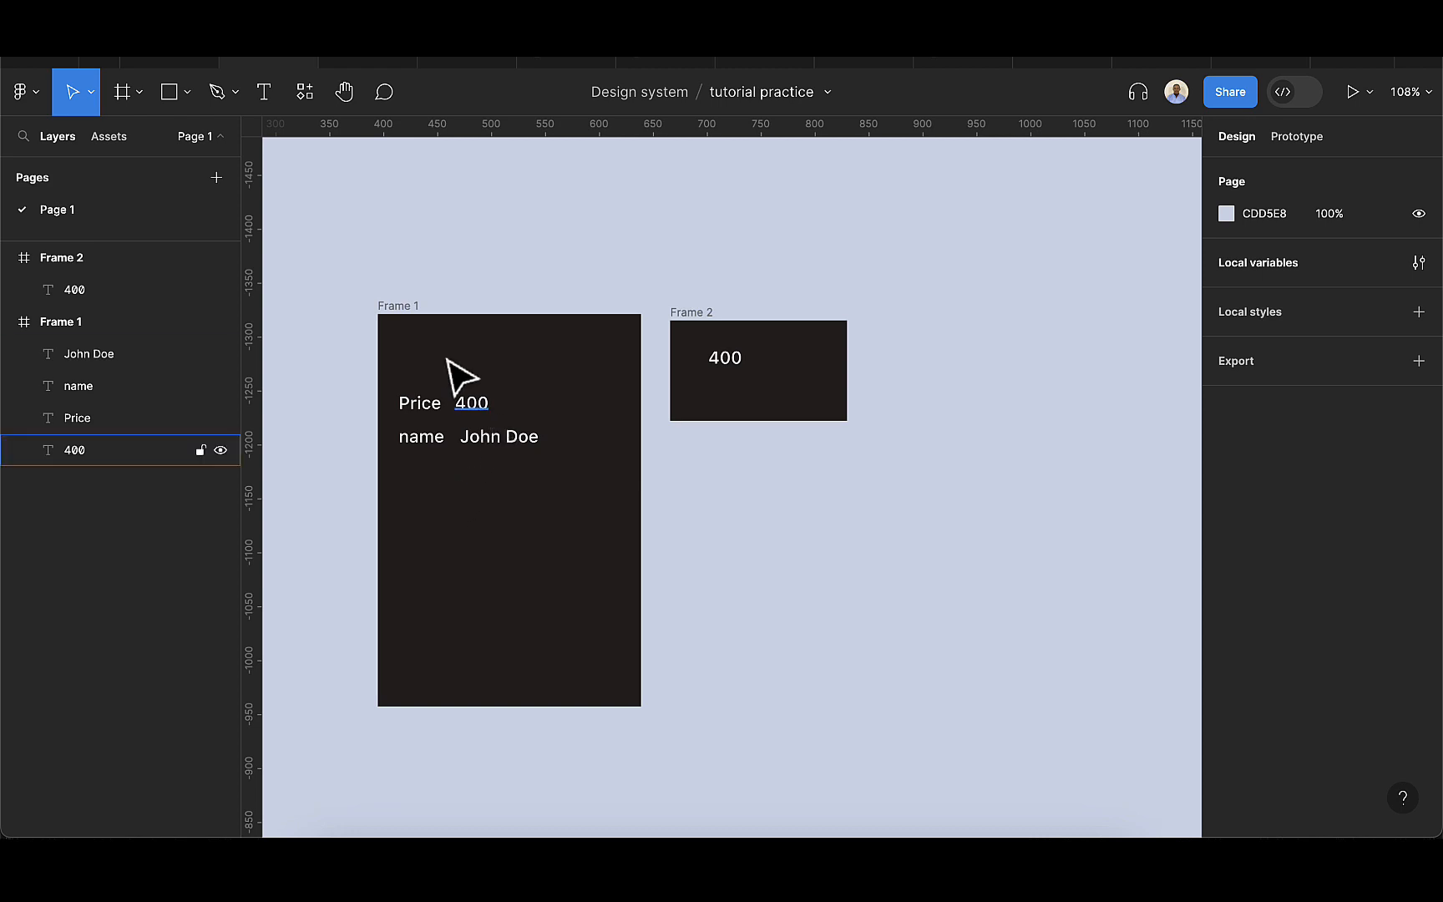
Draw a rectangle about 106 × 68 in Frame 1 and place it below the name line at about X 62, Y 155.
{"action": "left_click", "coordinate": [400, 307]}
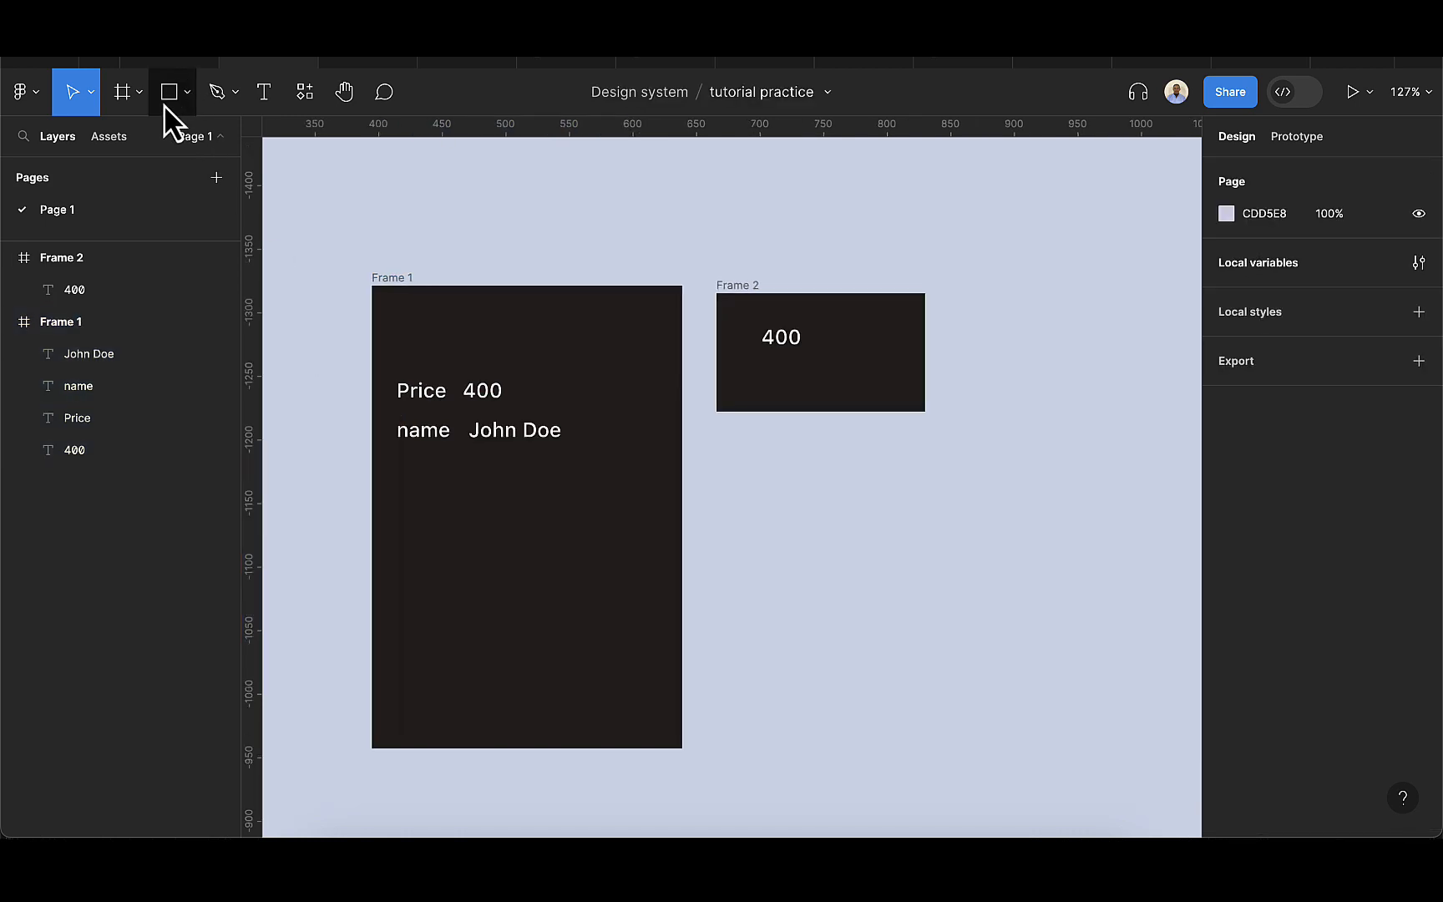
{"action": "left_click", "coordinate": [164, 104]}
{"action": "left_click_drag", "start_coordinate": [443, 525], "coordinate": [578, 612]}
{"action": "left_click_drag", "start_coordinate": [510, 549], "coordinate": [522, 519]}
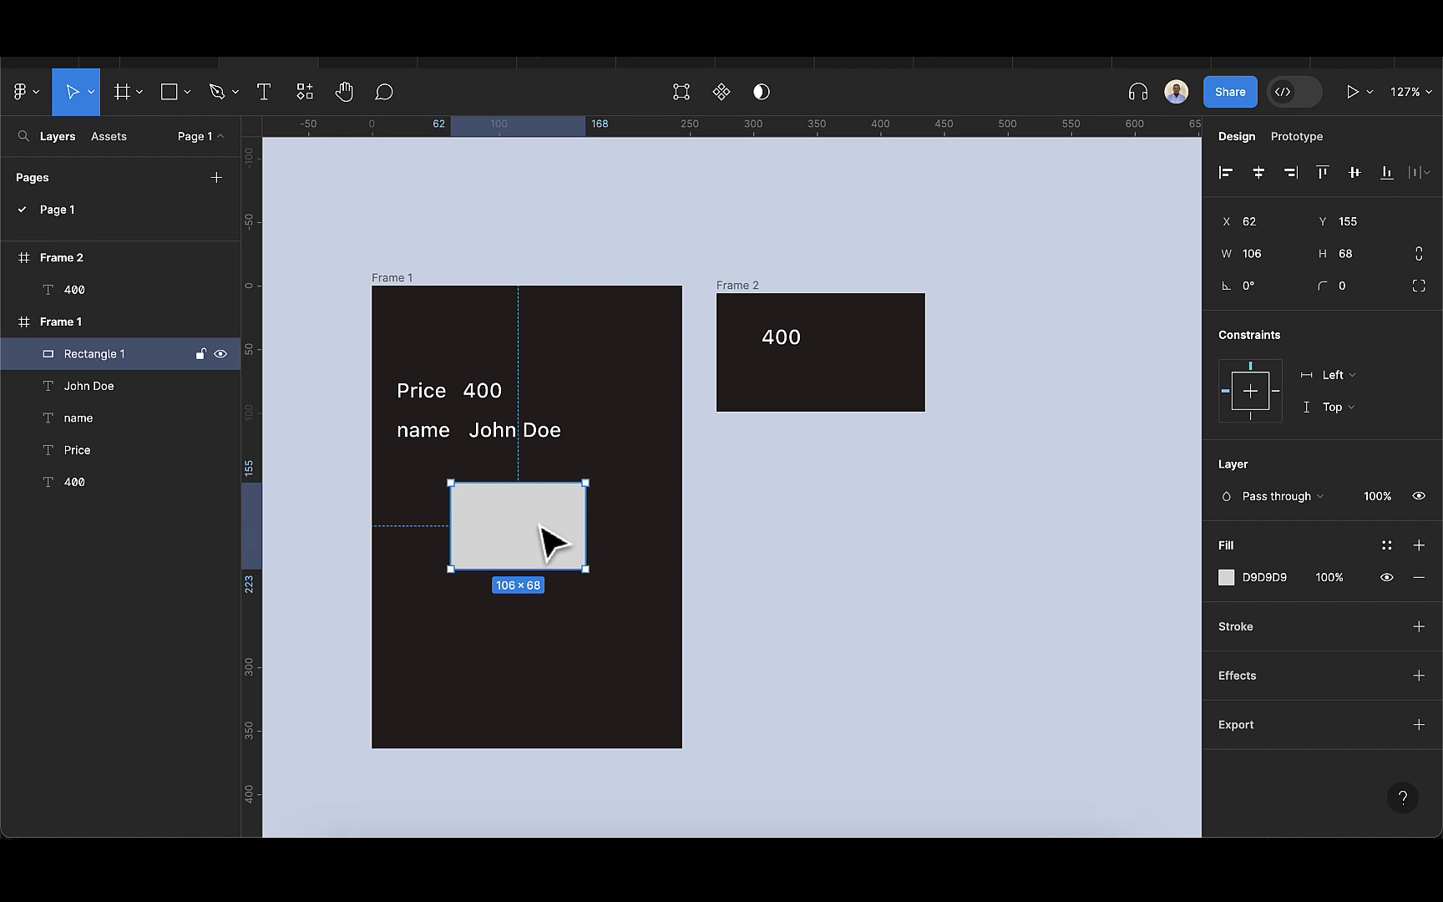
Bind the rectangle's layer visibility to the isMarried Boolean variable and deselect it.
{"action": "left_click", "coordinate": [1419, 498]}
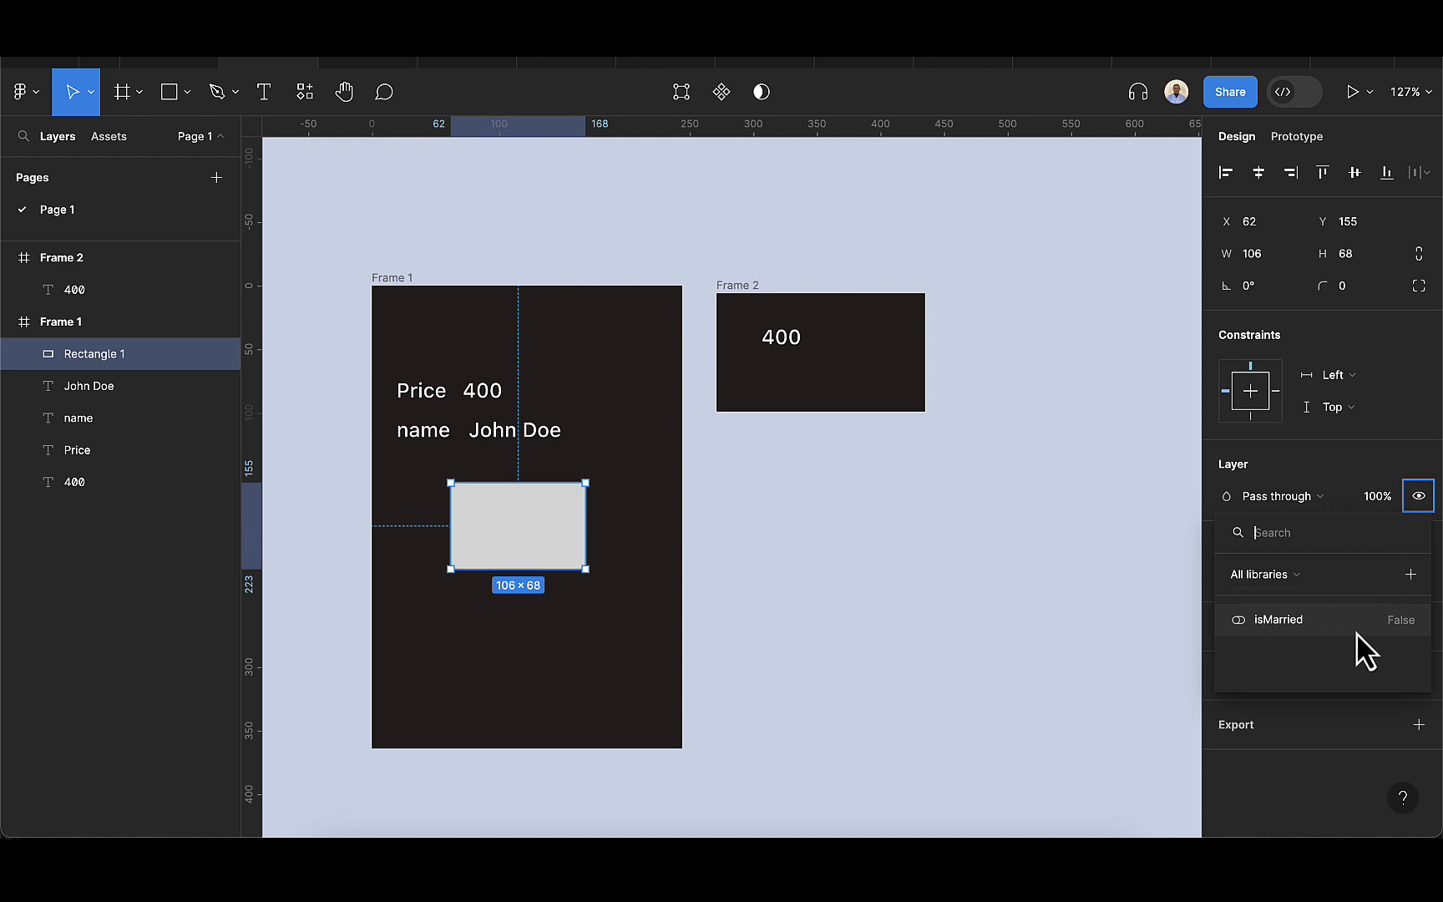
{"action": "left_click", "coordinate": [1293, 625]}
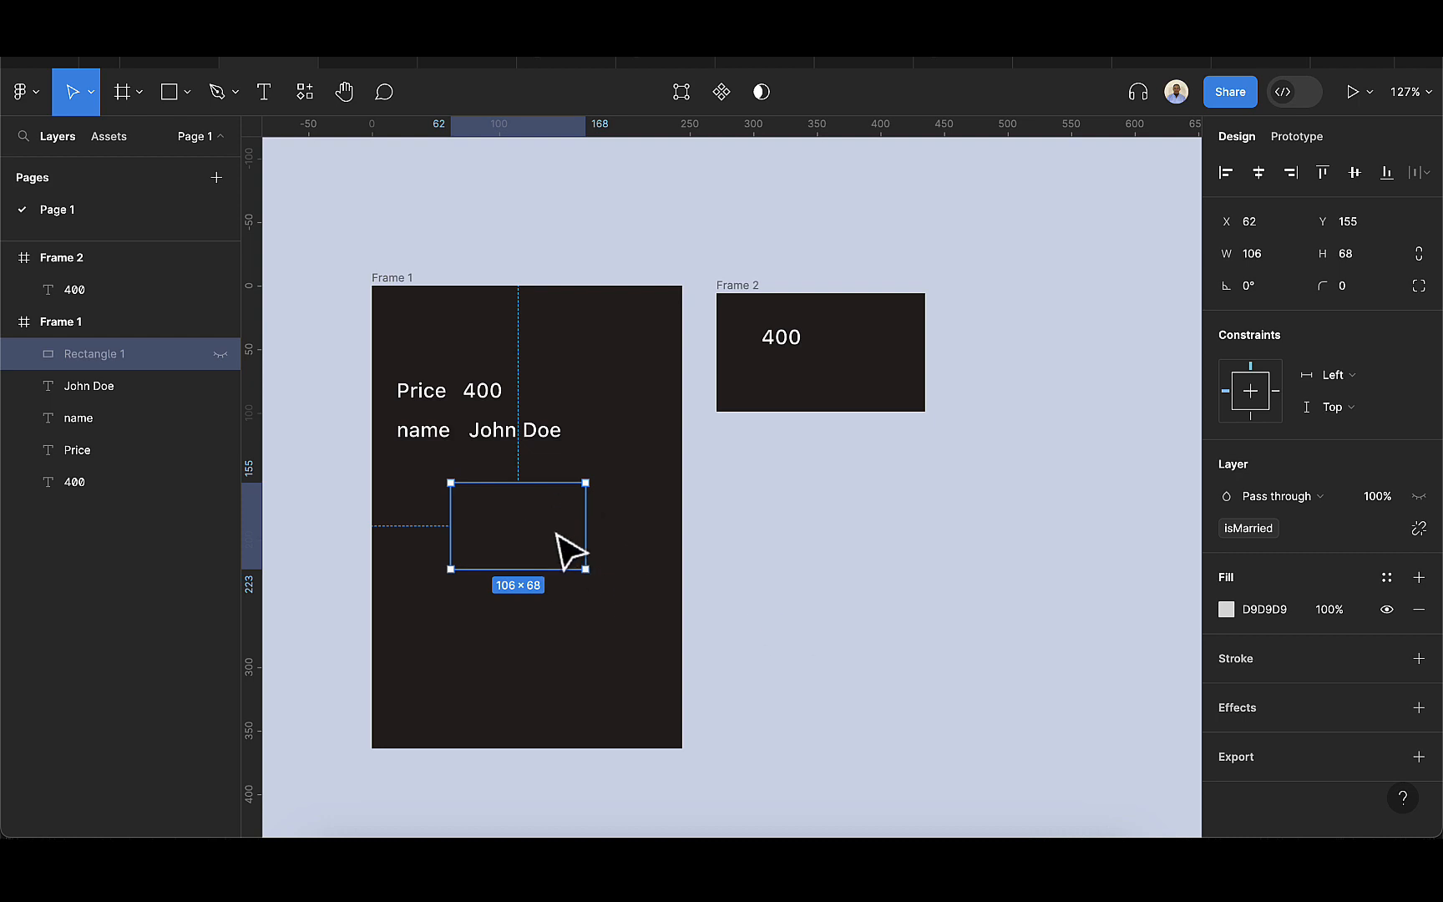
{"action": "left_click", "coordinate": [834, 551]}
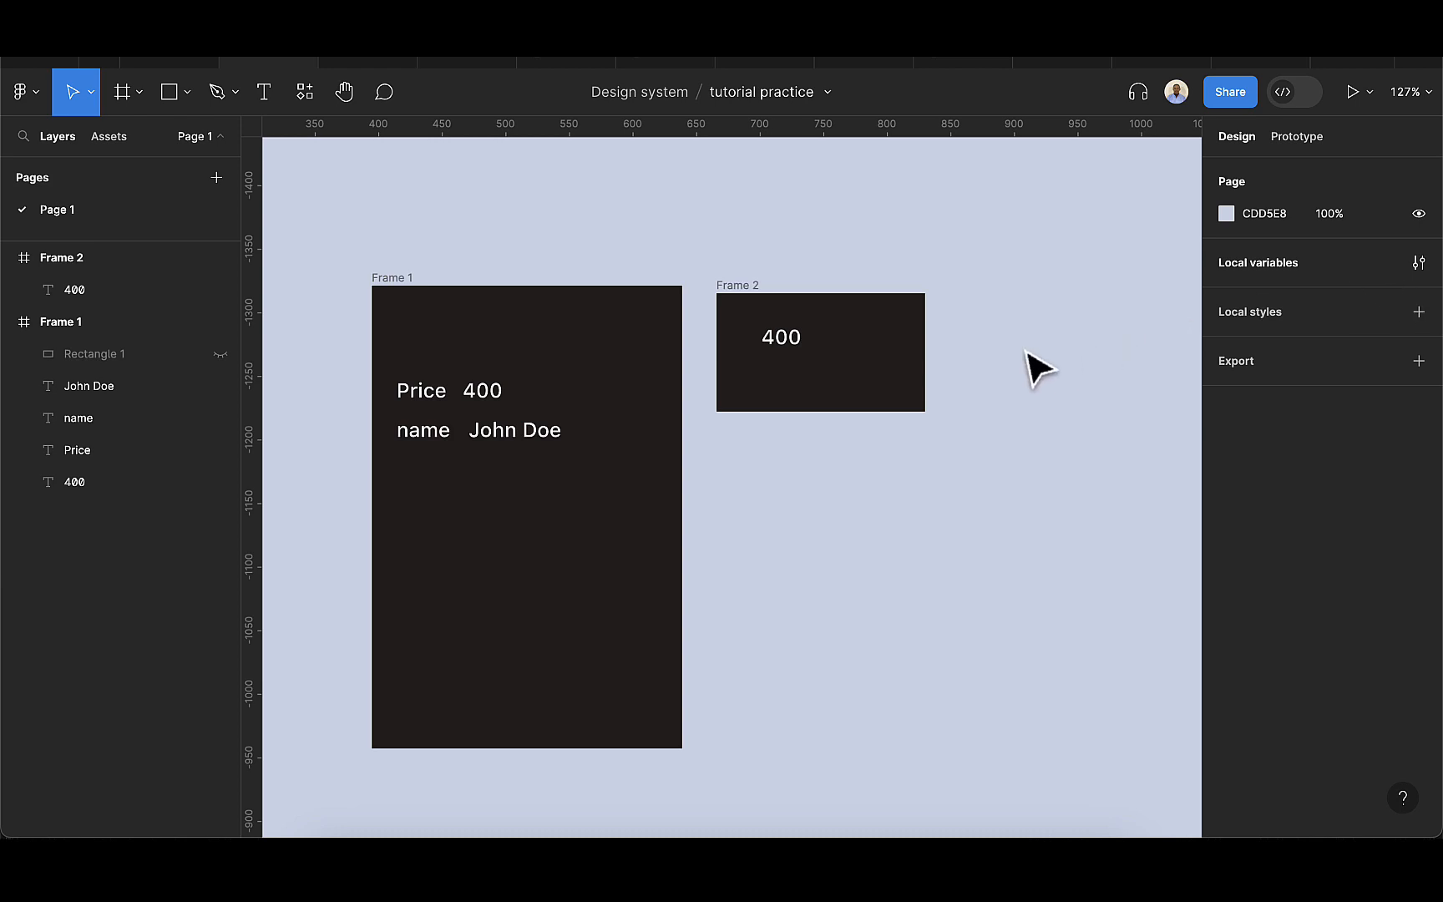
Set the isMarried variable to True in the local variables and close the variables window.
{"action": "left_click", "coordinate": [1418, 263]}
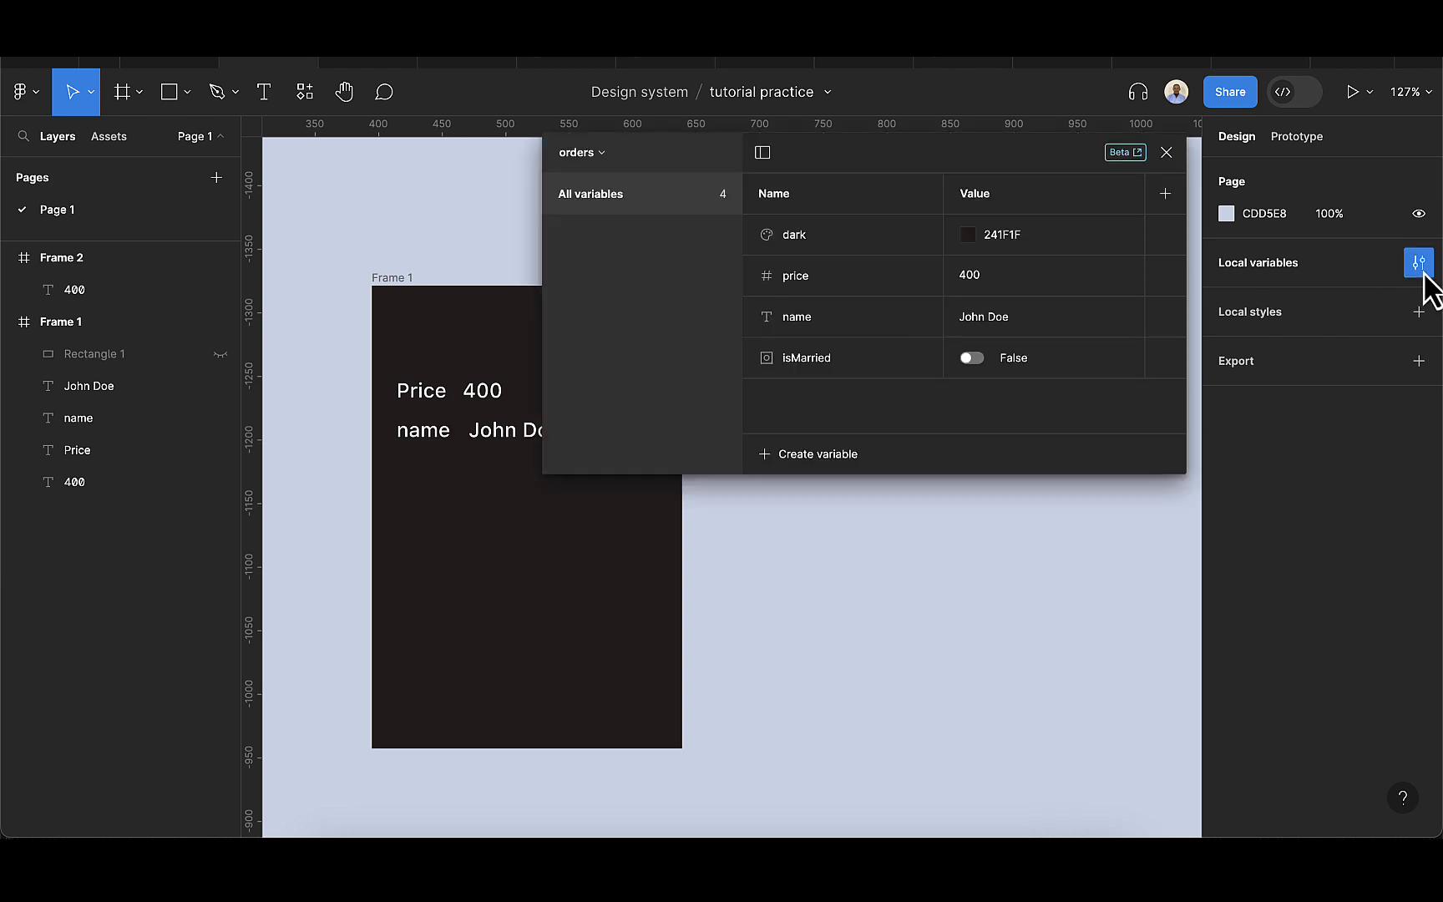
{"action": "scroll", "coordinate": [764, 580], "scroll_direction": "right", "scroll_amount": 4}
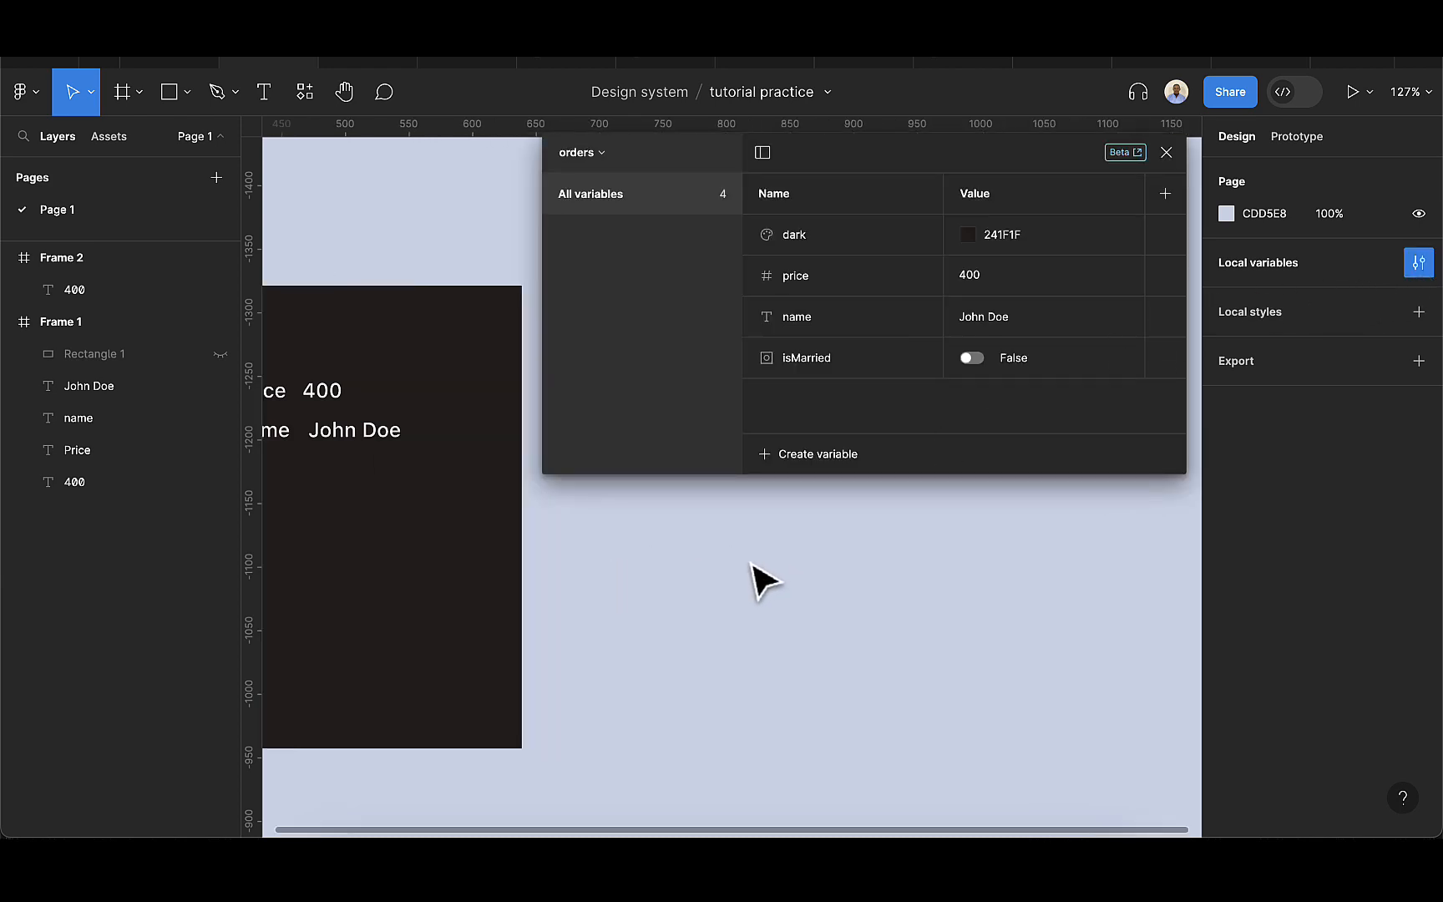
{"action": "scroll", "coordinate": [551, 599], "scroll_direction": "down", "scroll_amount": 3}
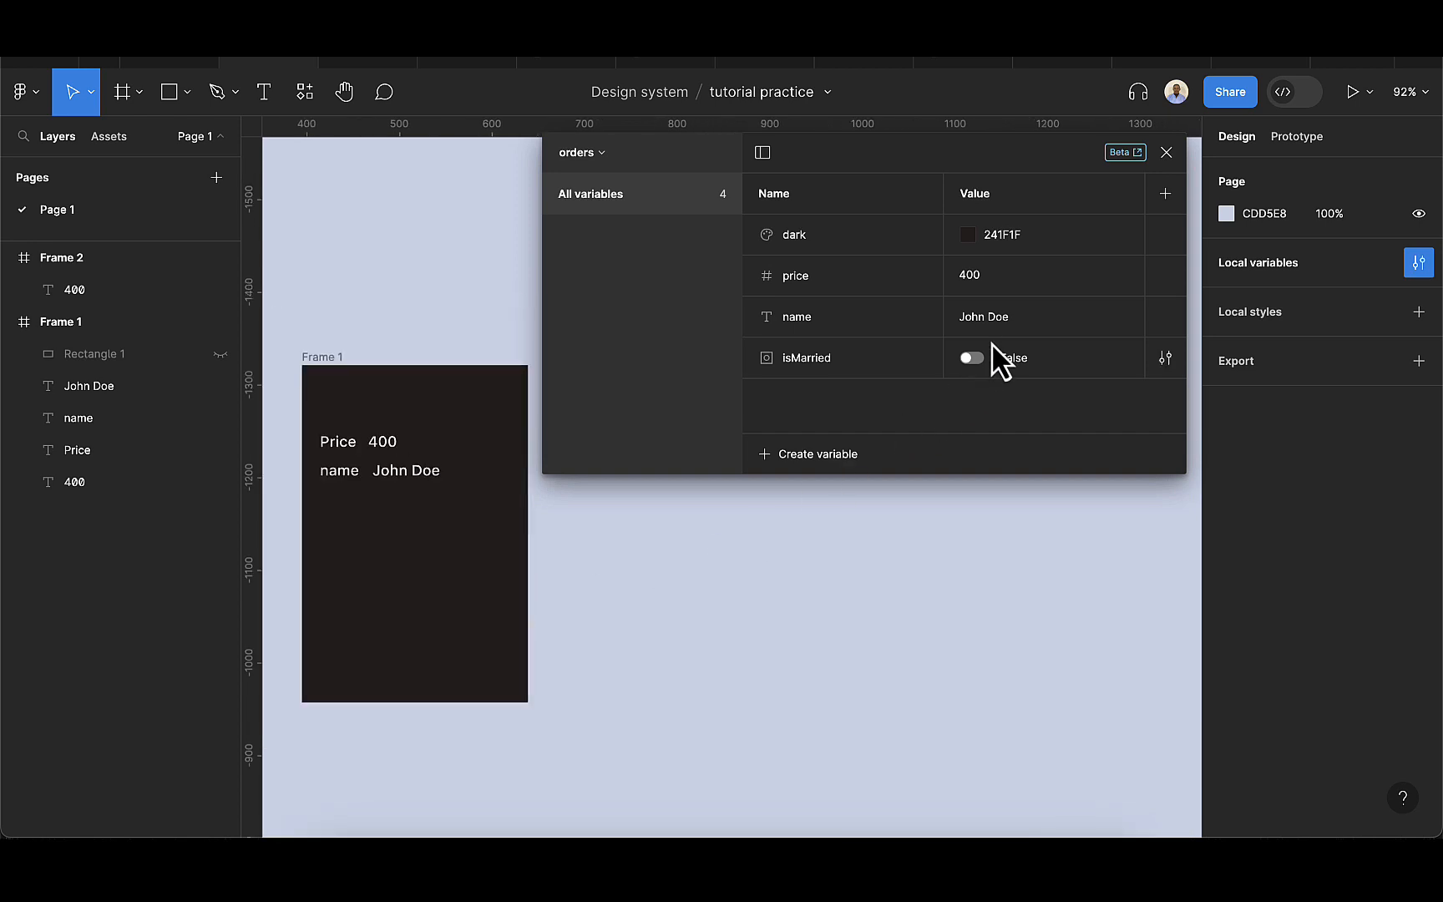
{"action": "left_click", "coordinate": [972, 358]}
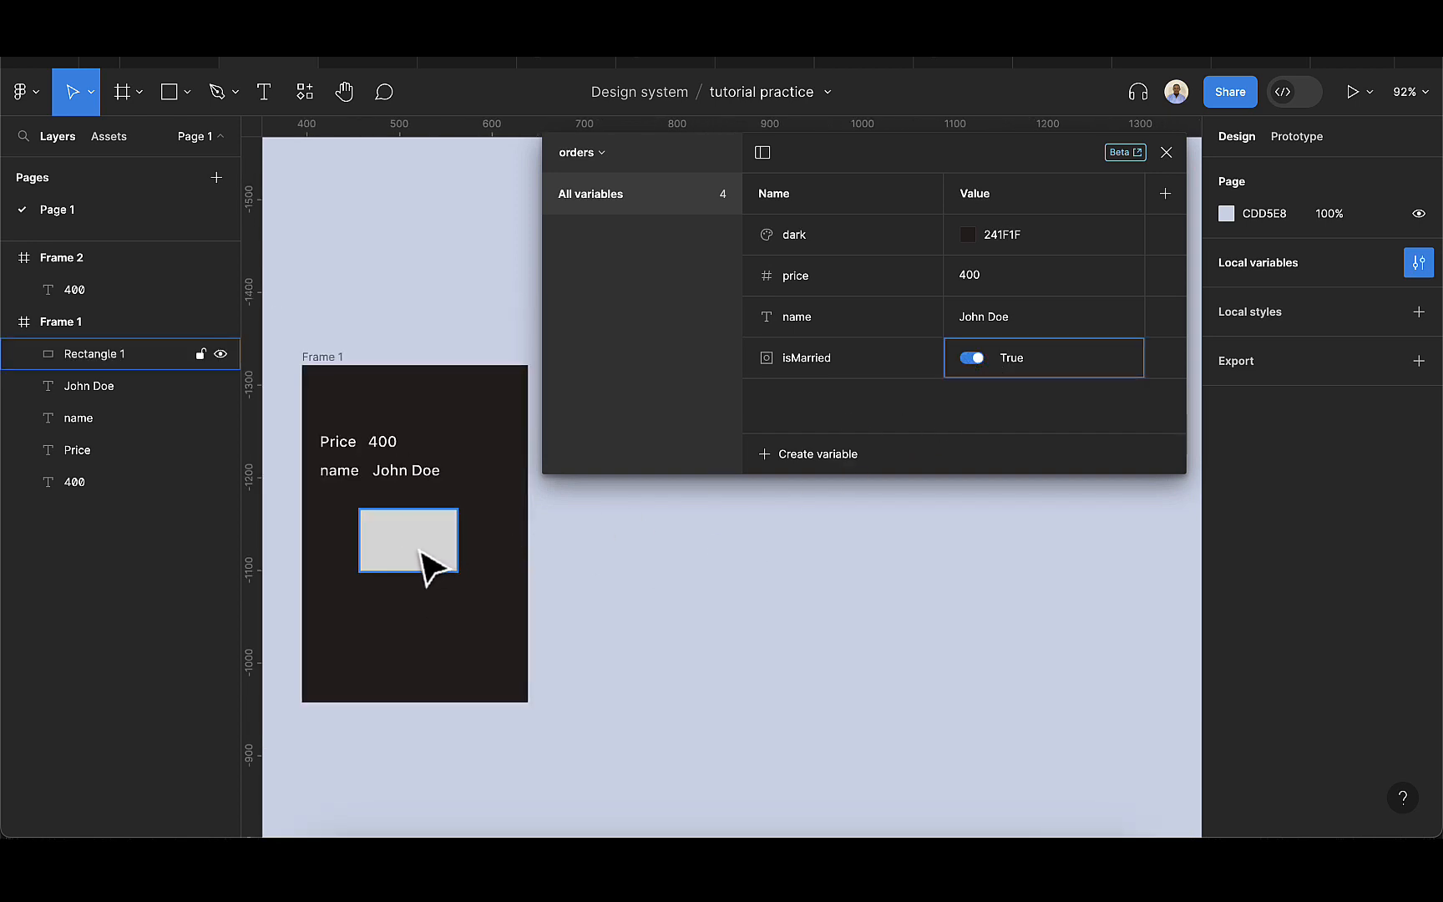
{"action": "left_click", "coordinate": [1162, 161]}
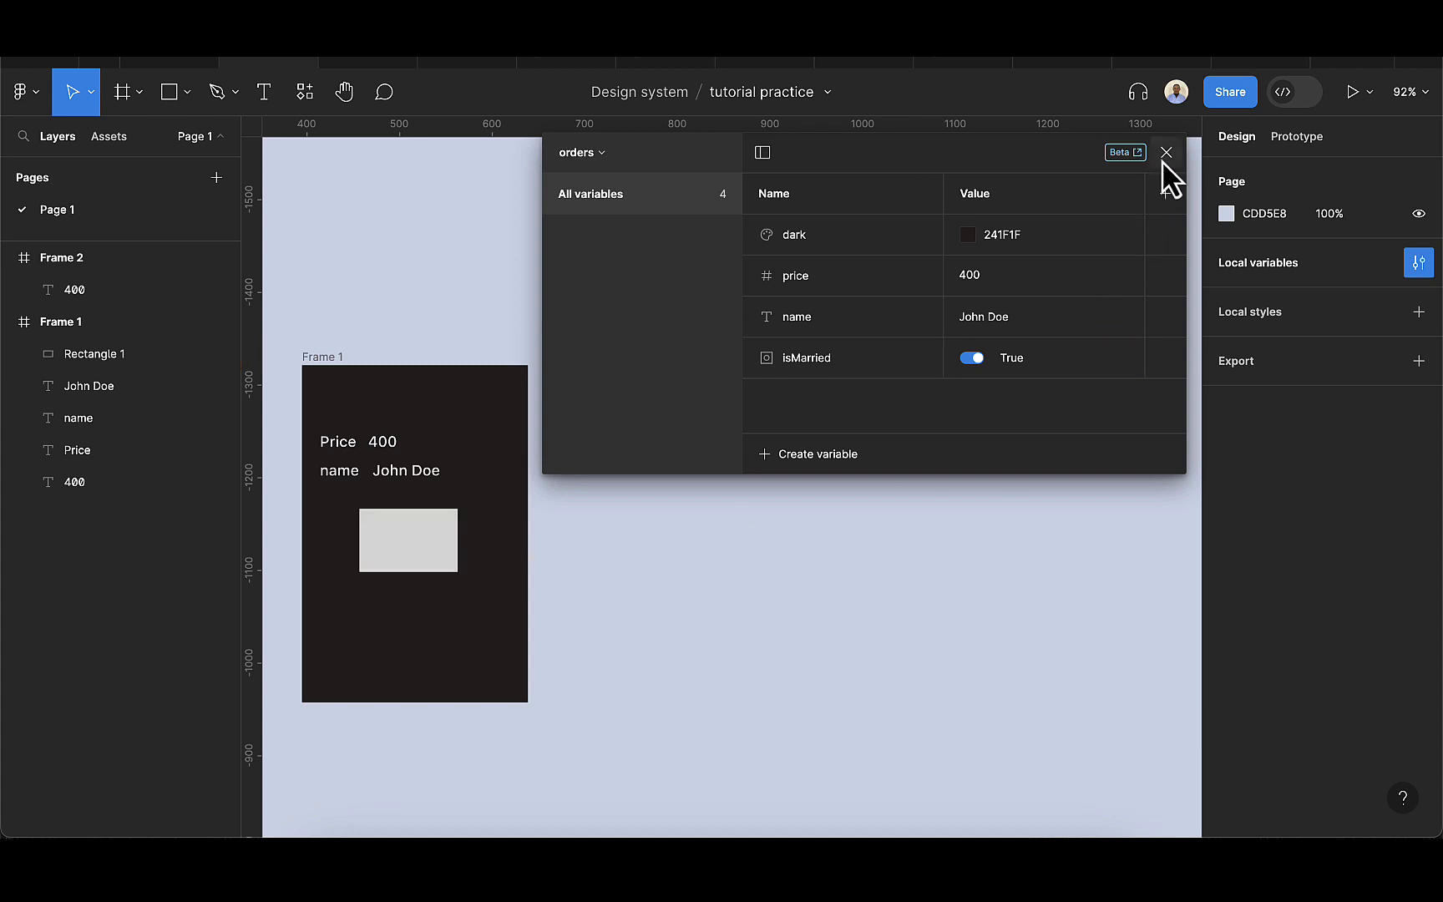
{"action": "scroll", "coordinate": [418, 493], "scroll_direction": "up", "scroll_amount": 1}
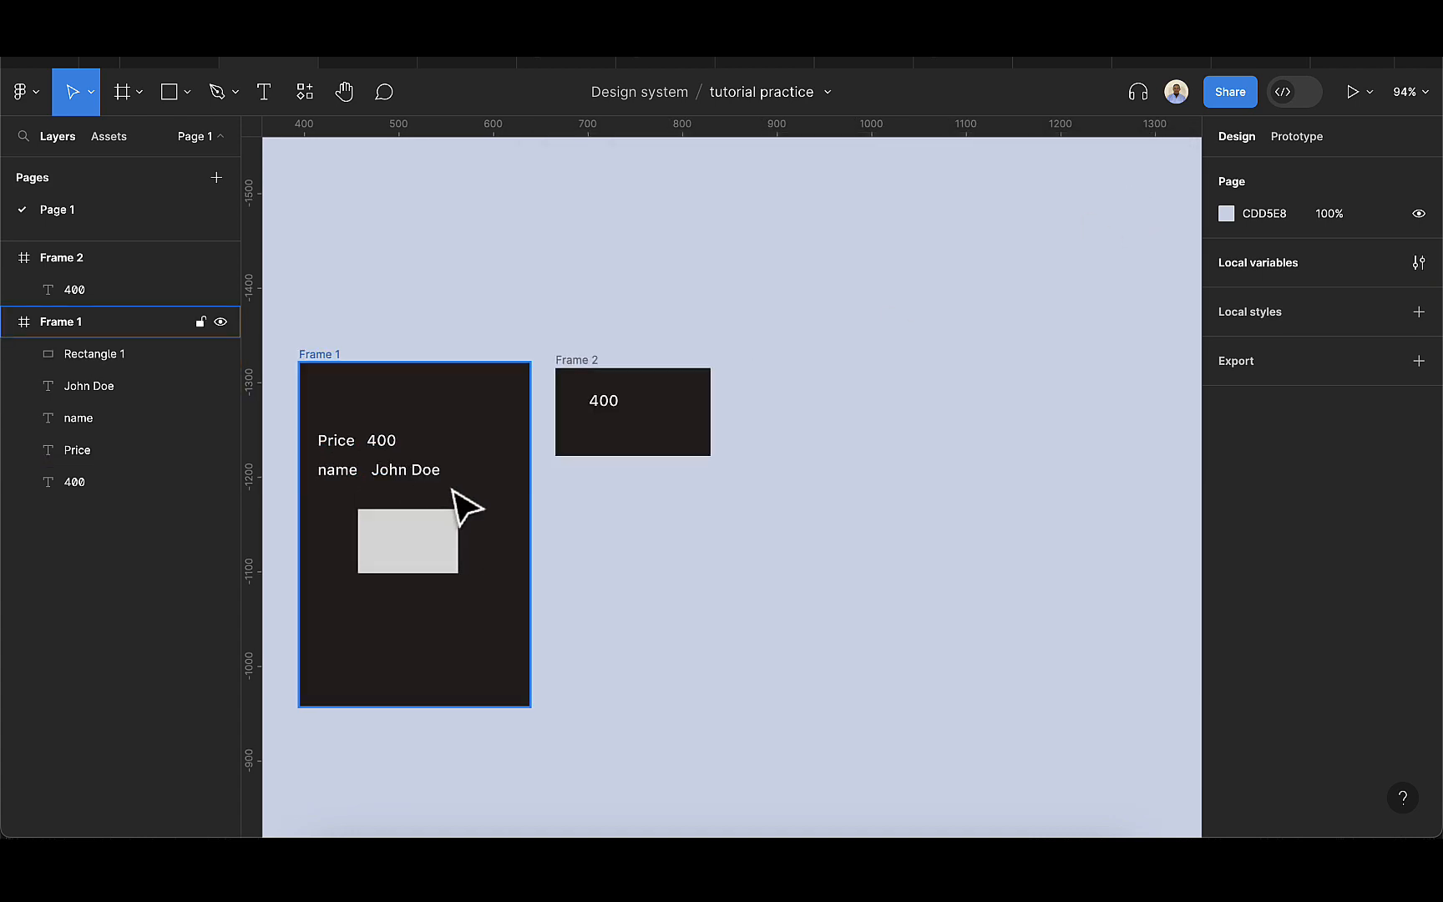
{"action": "scroll", "coordinate": [419, 506], "scroll_direction": "left", "scroll_amount": 3}
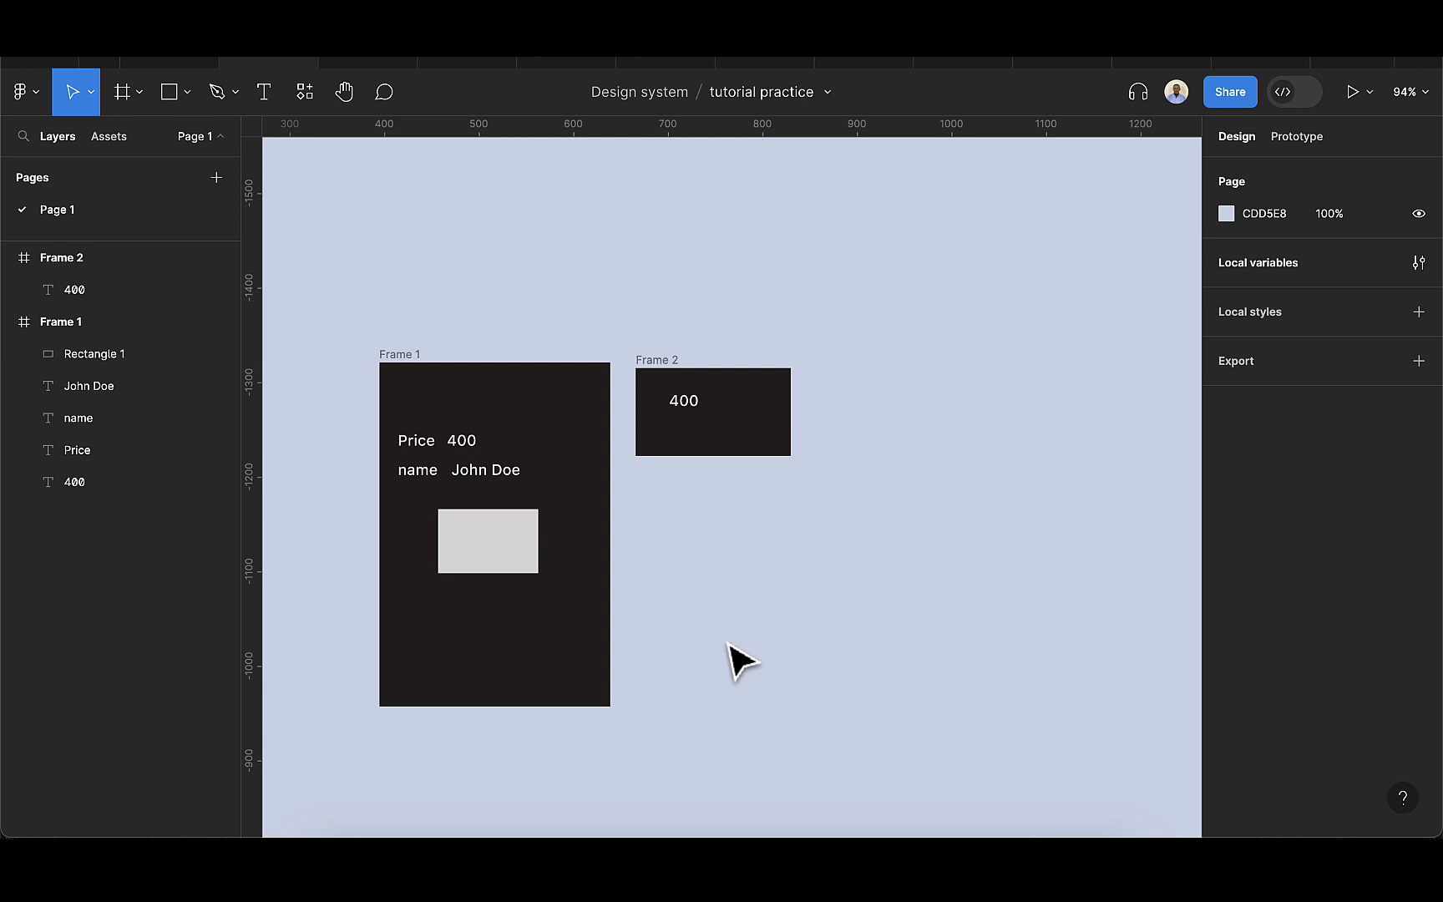